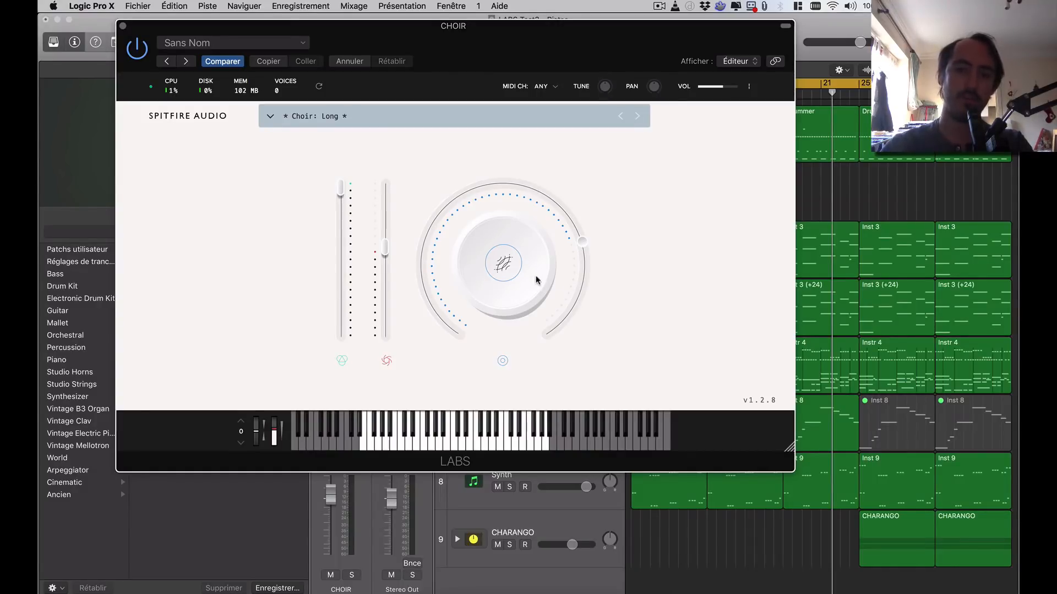
Cycle the Choir: Long preset's large knob through the Decay, Sustain and Release parameters, finishing on Attack
click(651, 263)
click(655, 285)
click(653, 305)
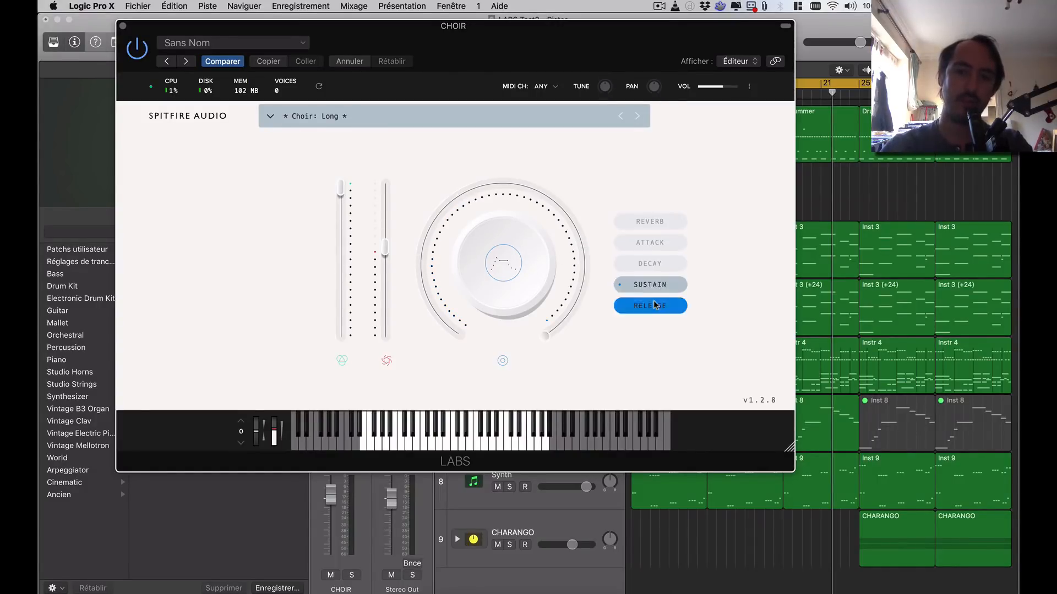
click(653, 263)
click(651, 245)
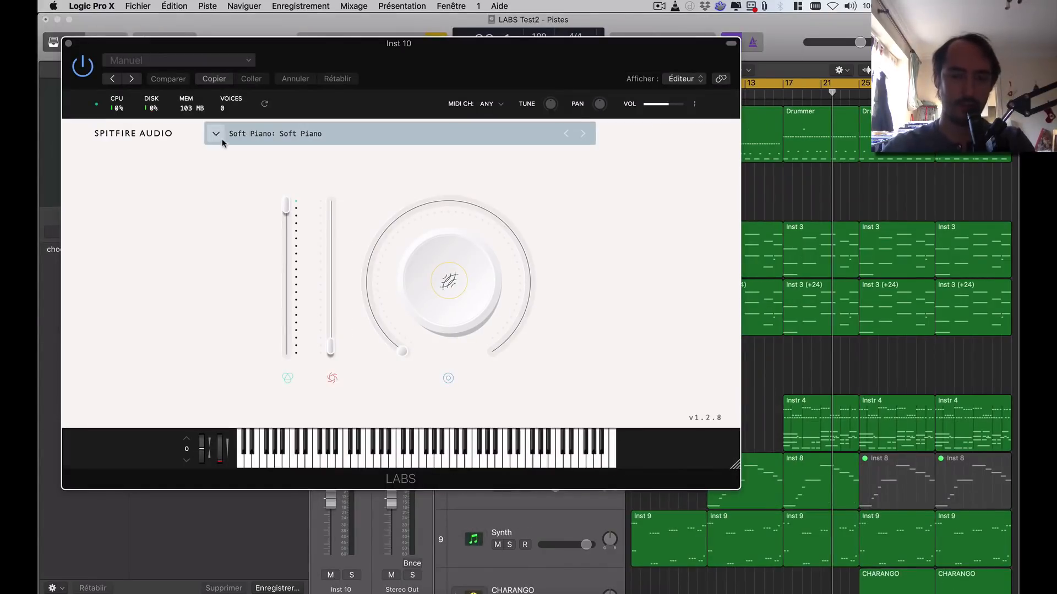
Open the preset browser on the Soft Piano instrument, and check Downloads and My Products in the Spitfire Audio app before closing it
click(216, 134)
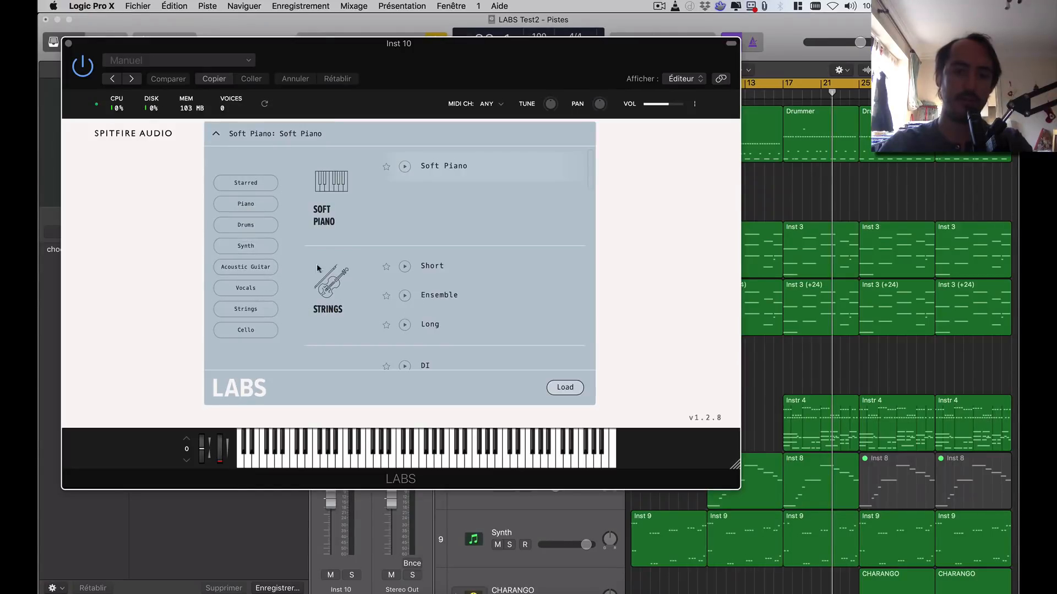
key(F4)
scroll(244, 247, left, 3)
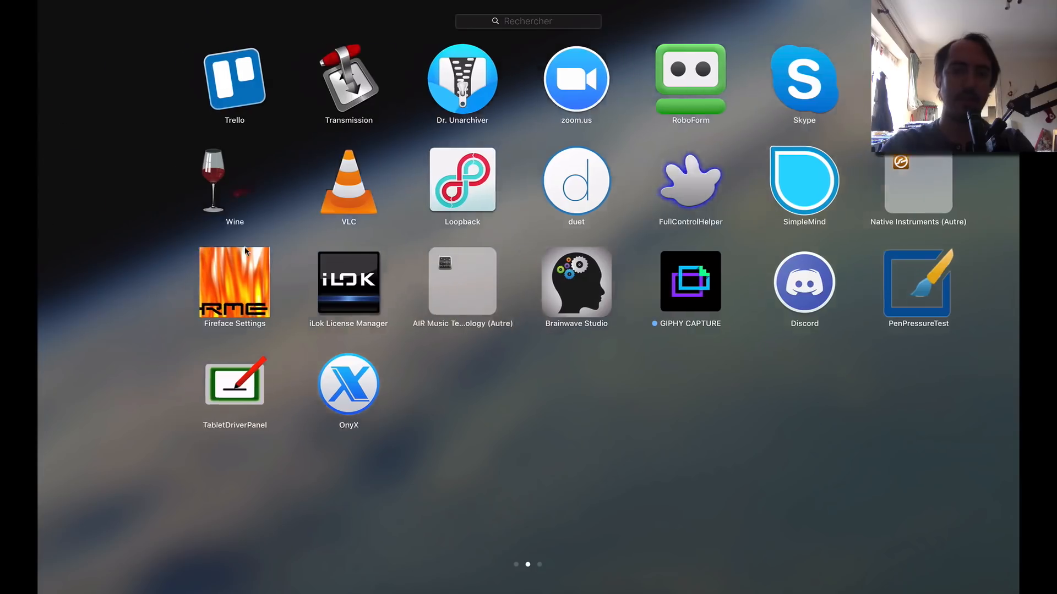
click(190, 77)
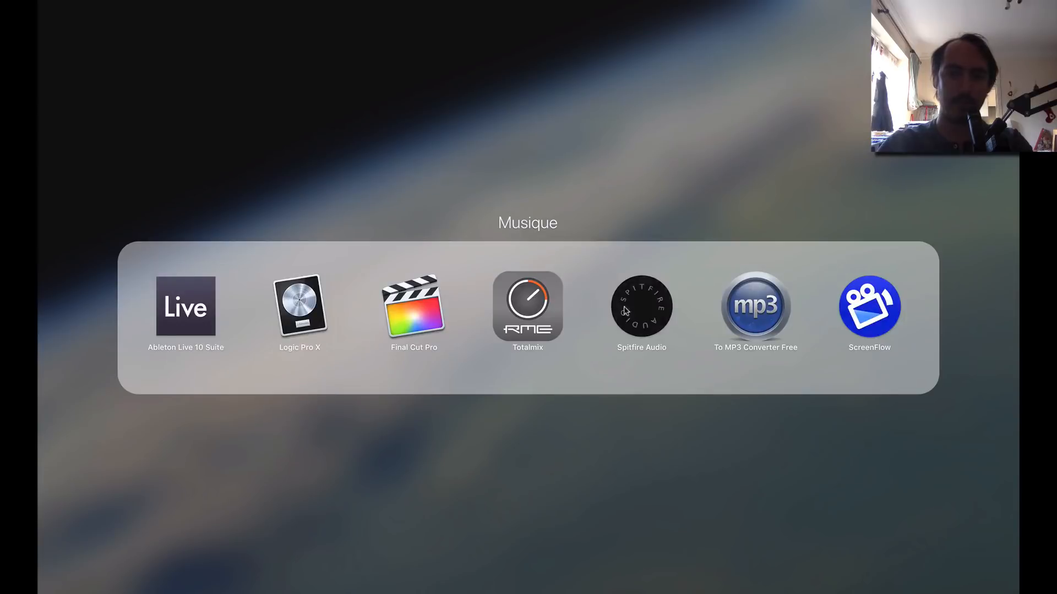
key(F4)
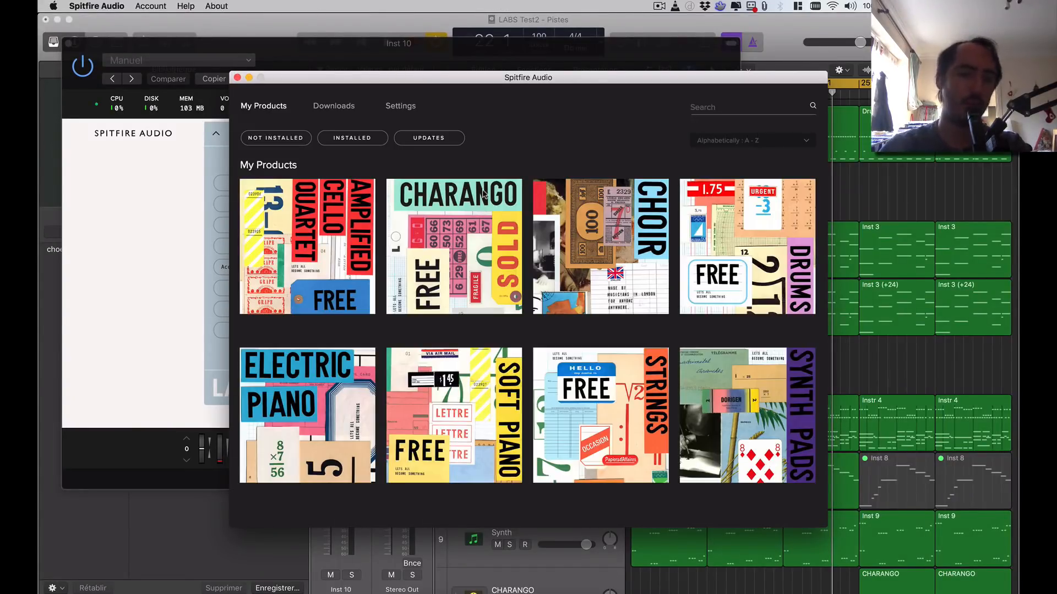
click(343, 111)
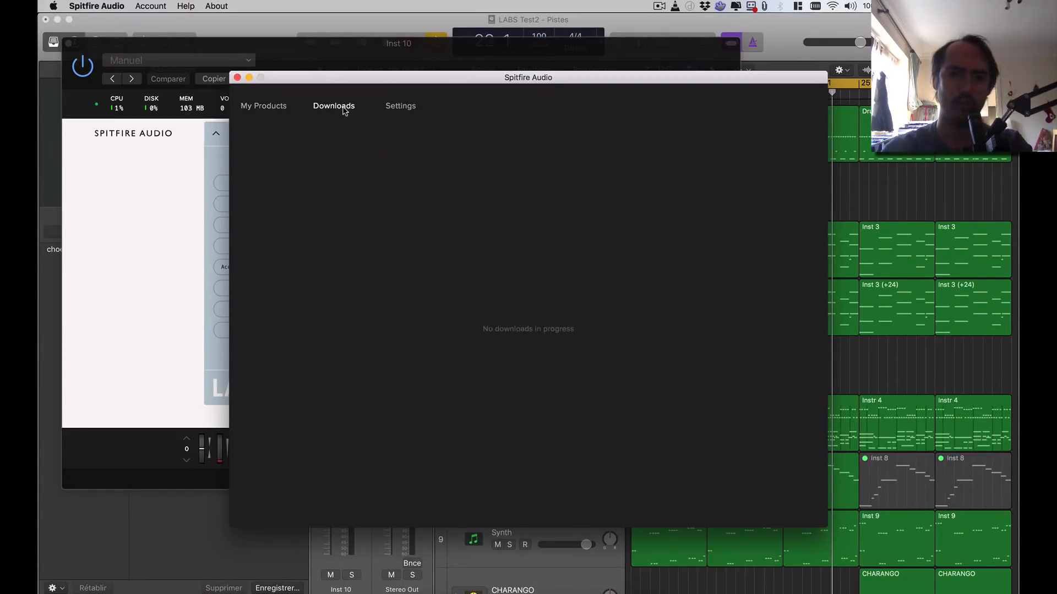
click(281, 110)
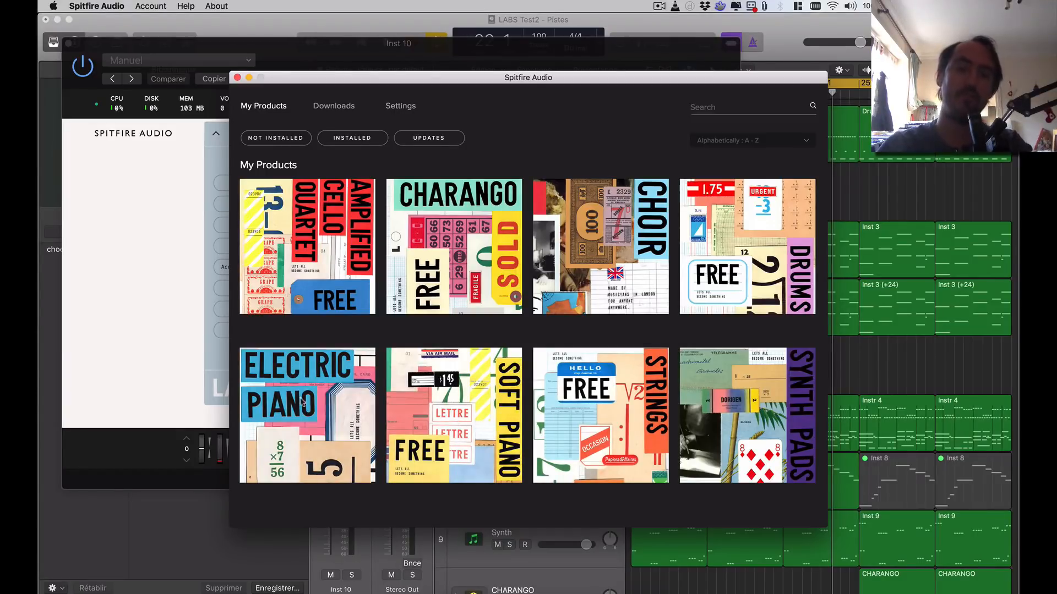
click(237, 77)
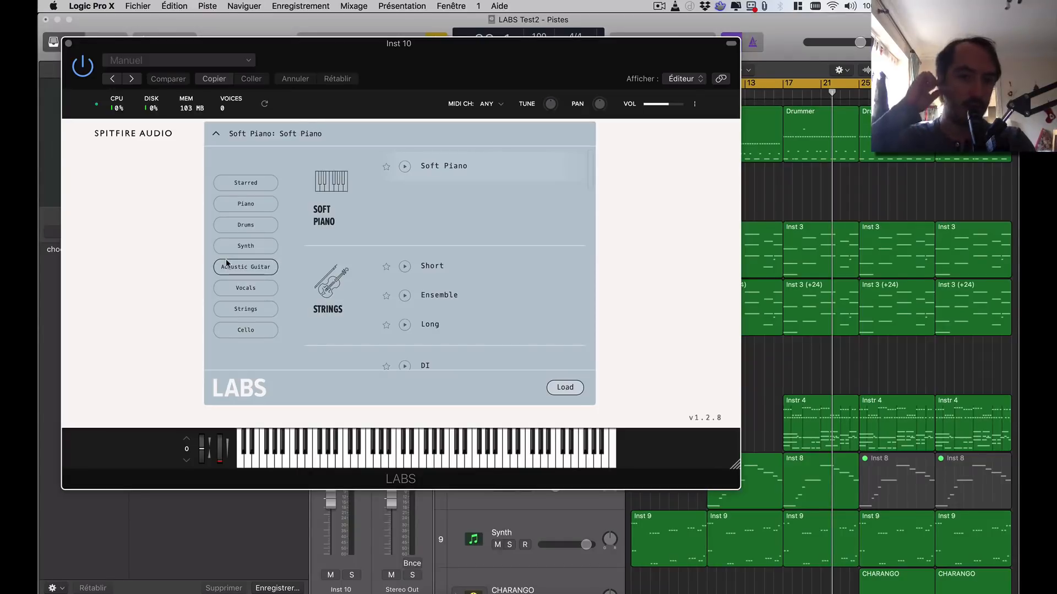
Load the Soft Piano preset from the preset browser and raise its dynamics slider and reverb knob to roughly two thirds
click(246, 206)
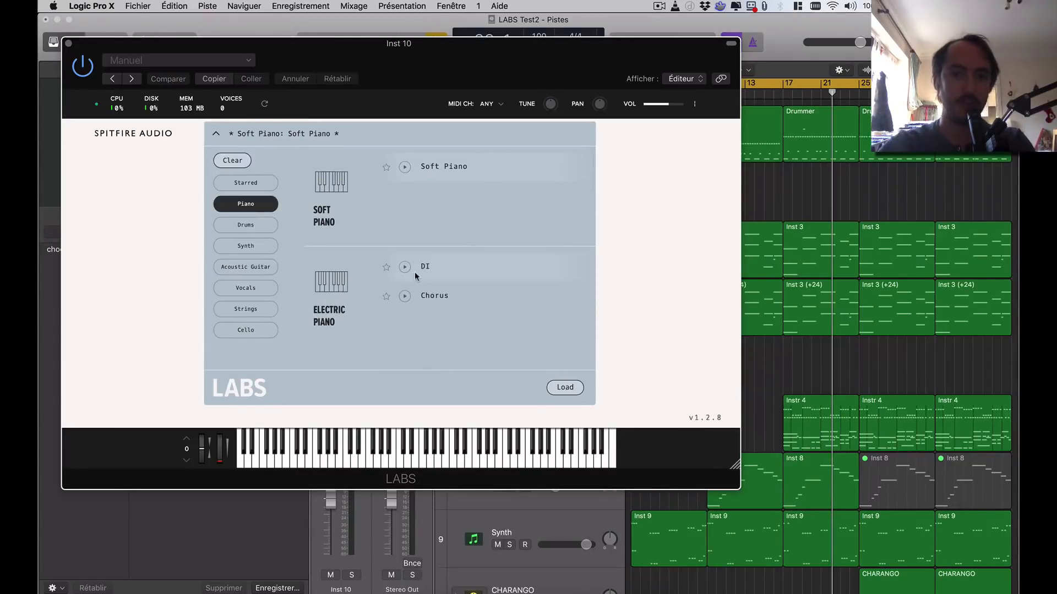
click(252, 205)
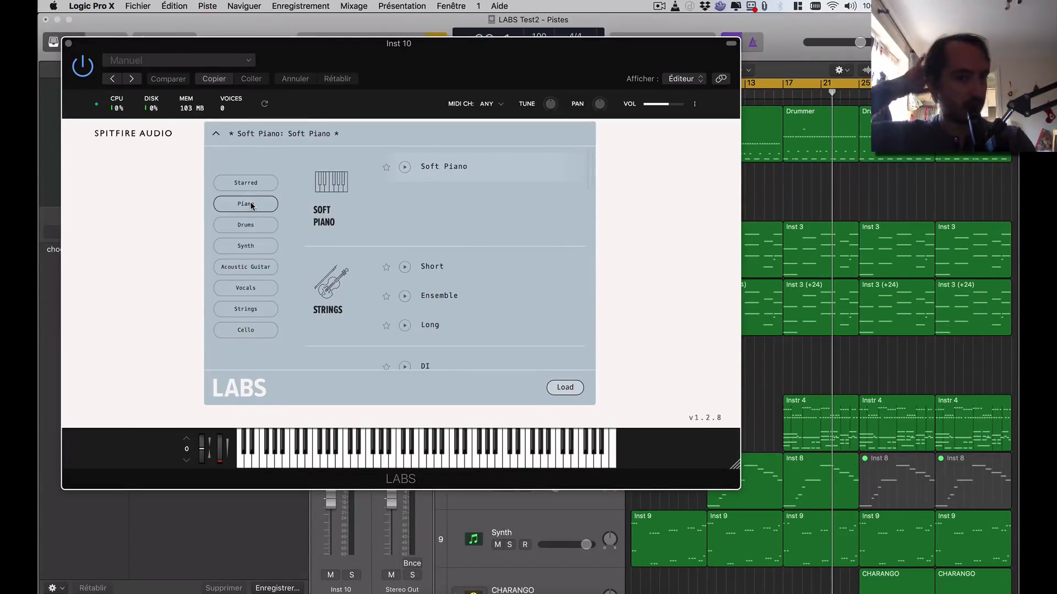
click(439, 166)
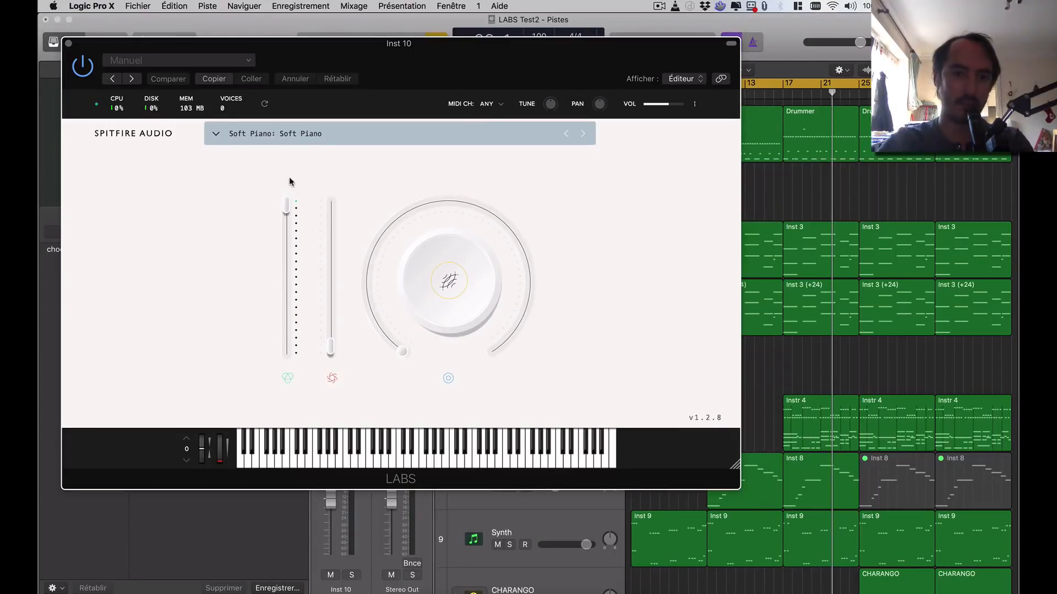
click(273, 137)
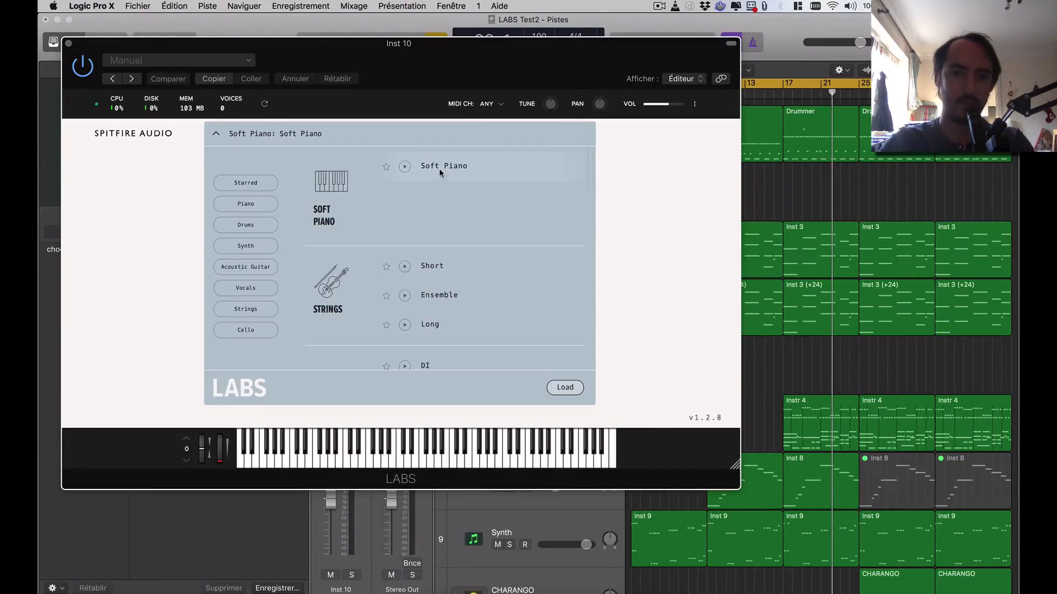
click(563, 388)
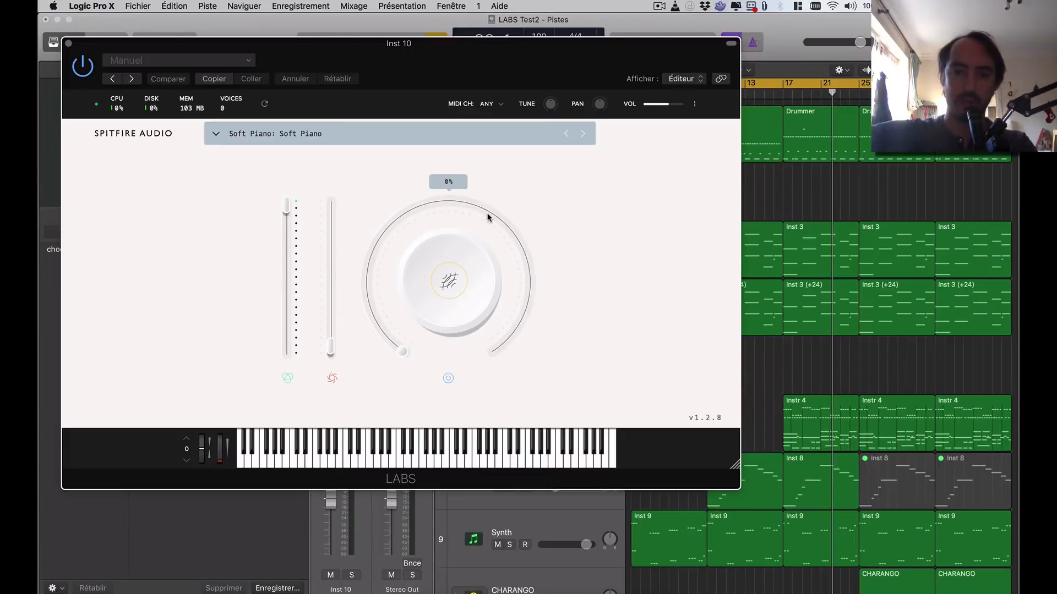
drag(330, 350, 325, 253)
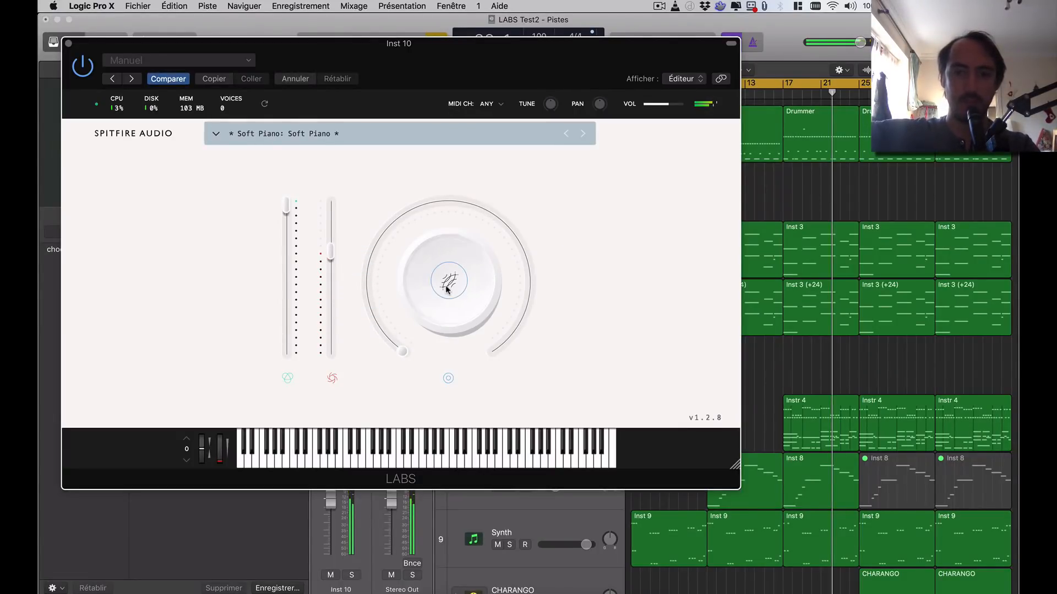
drag(405, 350, 518, 174)
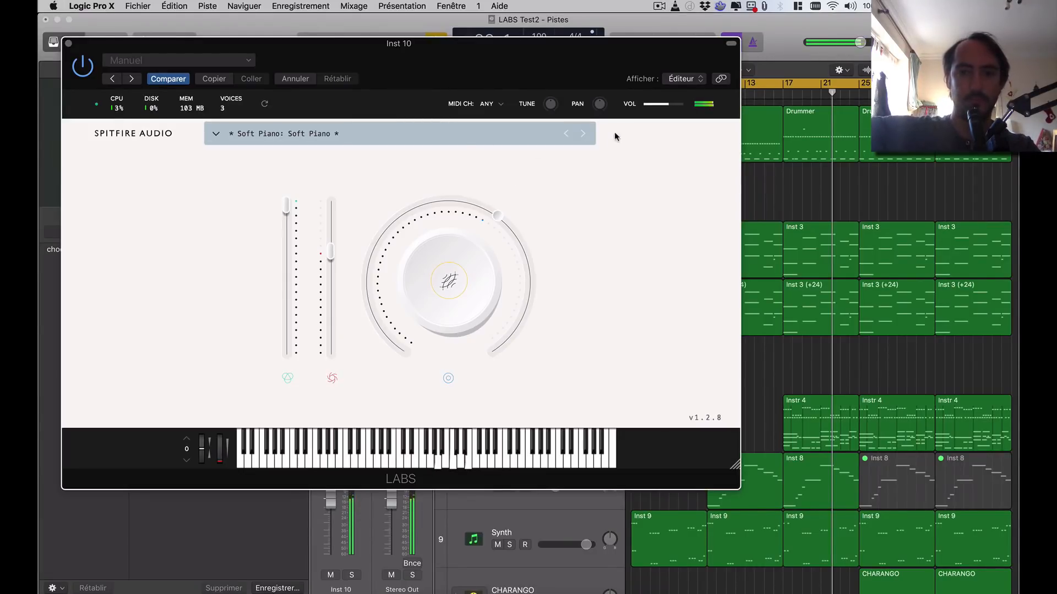
Switch to the Strings: Short preset, raising its reverb to about a third and setting its dynamics to 47%
click(579, 137)
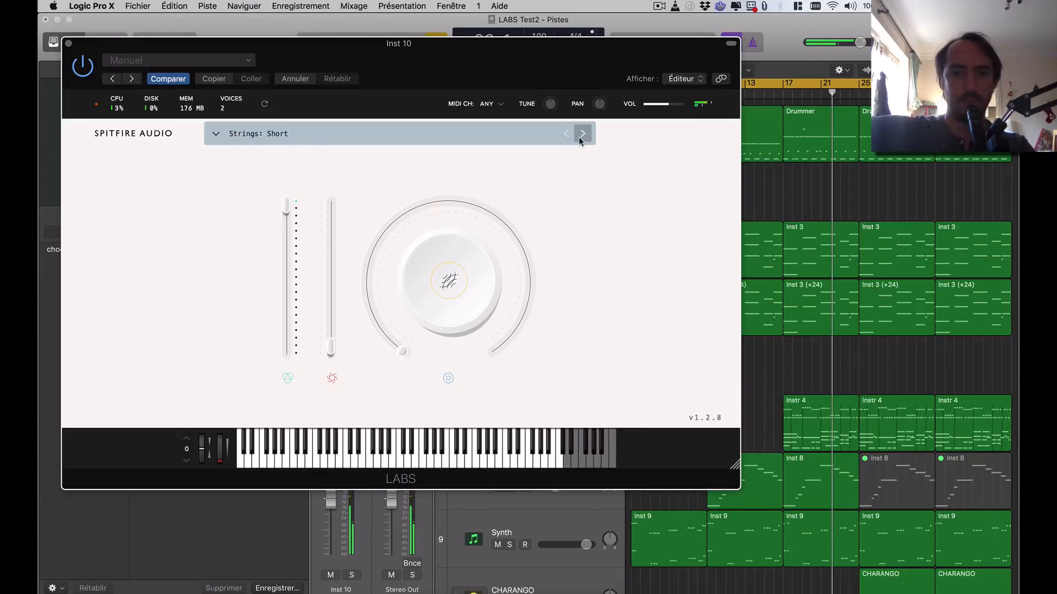
drag(403, 352, 408, 236)
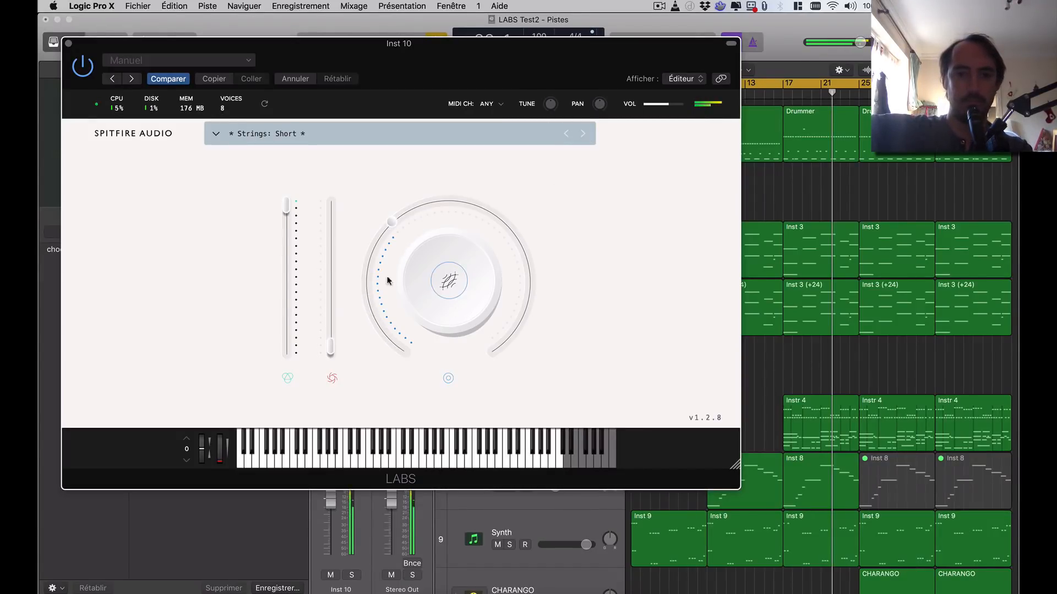
drag(327, 353, 333, 256)
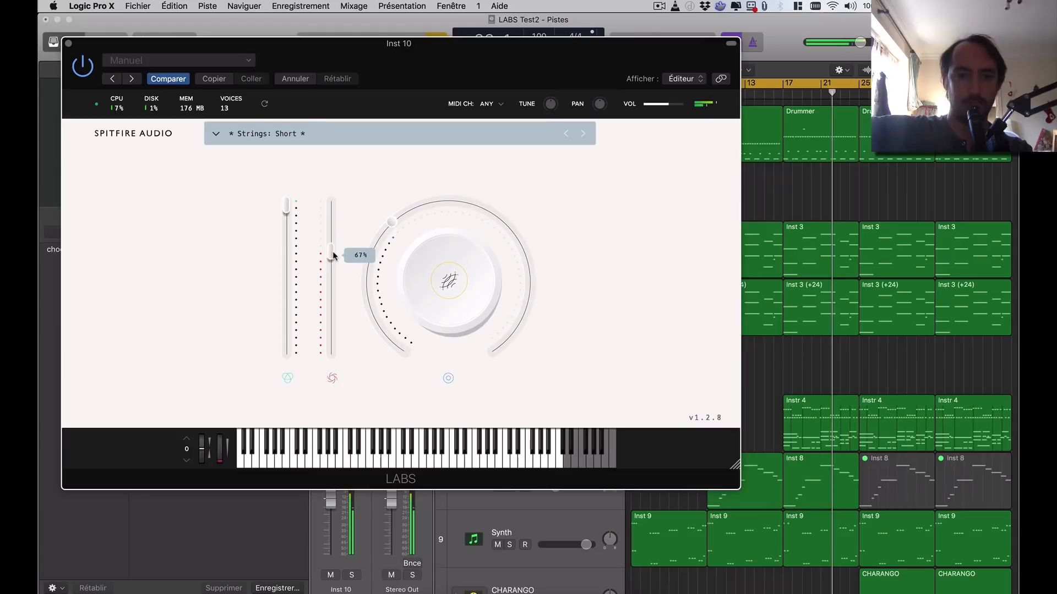
drag(334, 255, 332, 282)
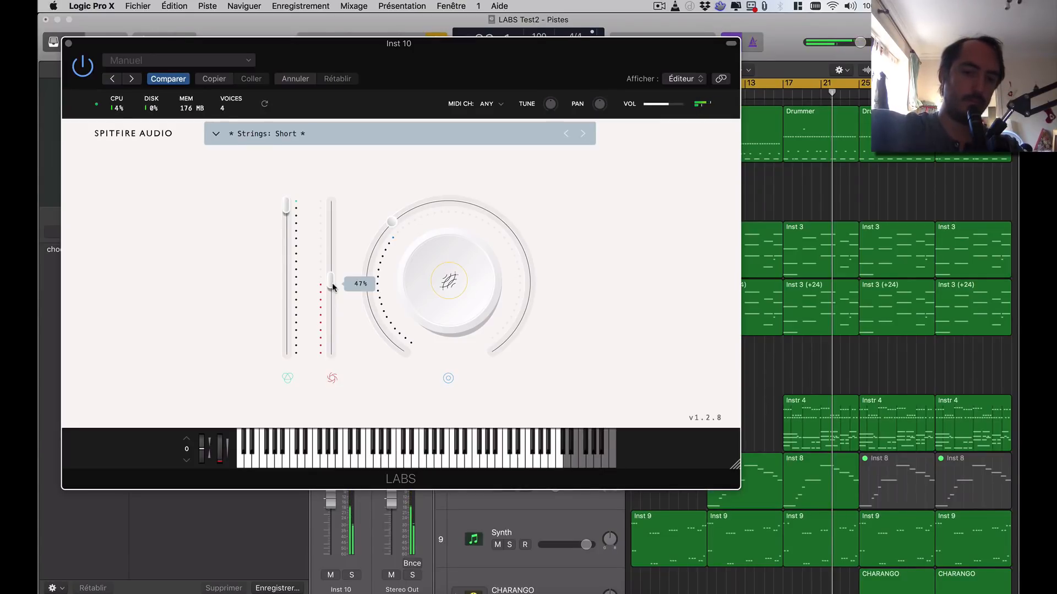
Filter the presets by Piano, load Electric Piano: DI, and raise its dynamics slider to just under half
click(216, 134)
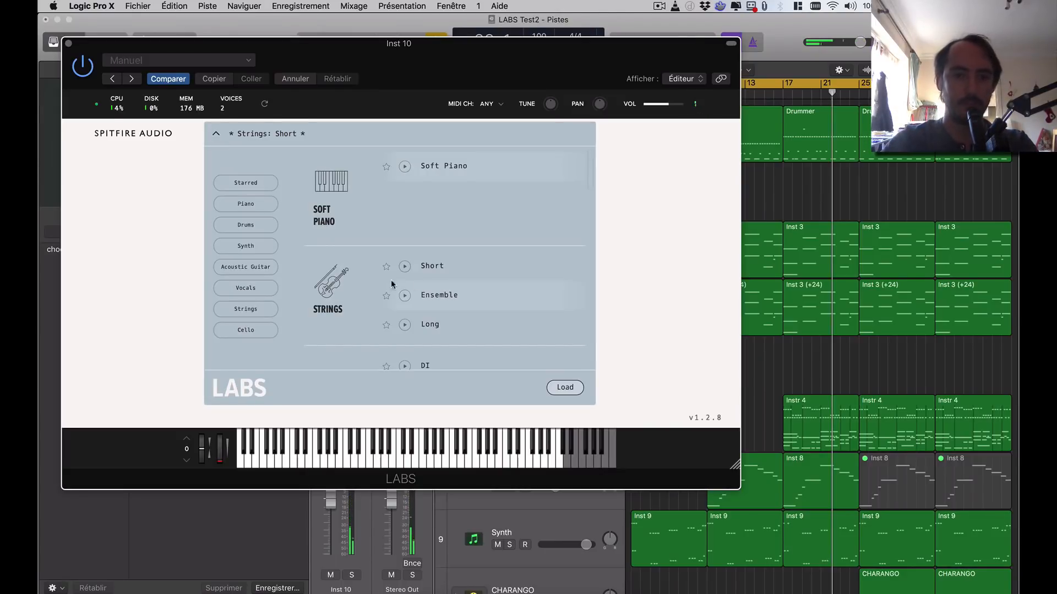
click(256, 205)
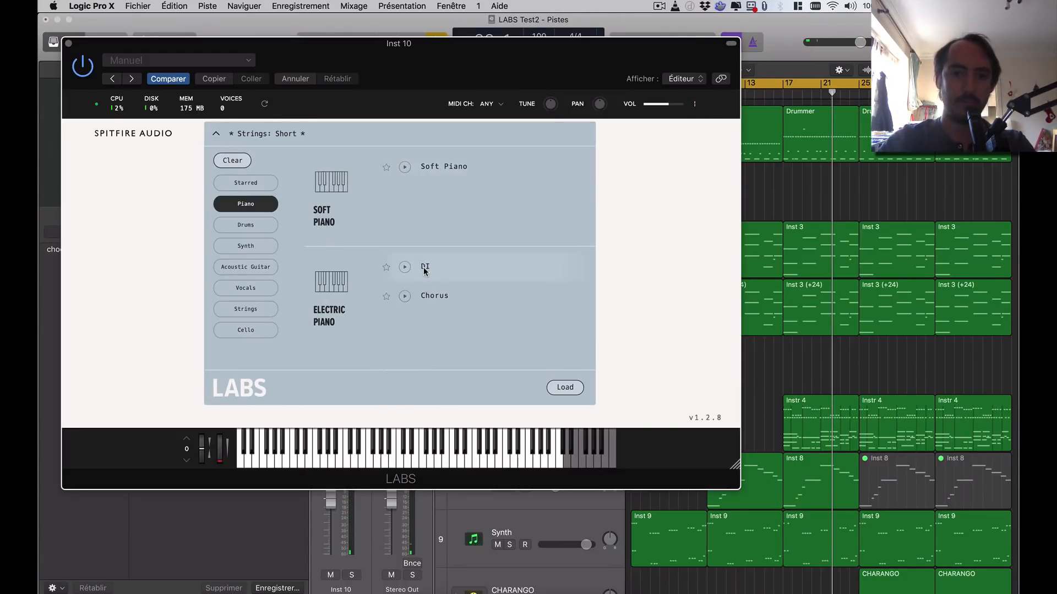
click(423, 266)
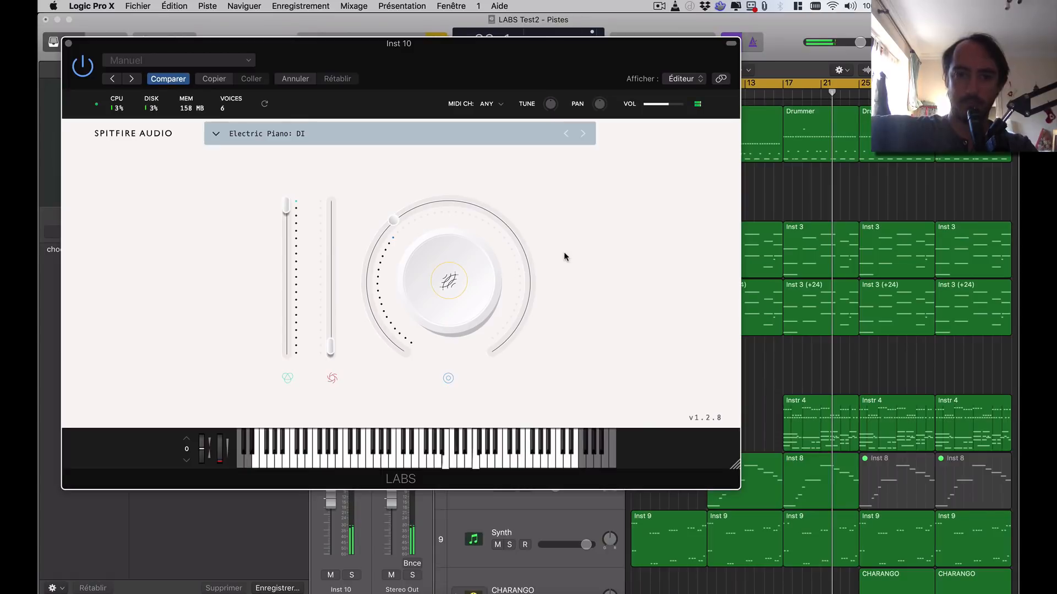
mouse_move(328, 350)
drag(328, 351, 328, 286)
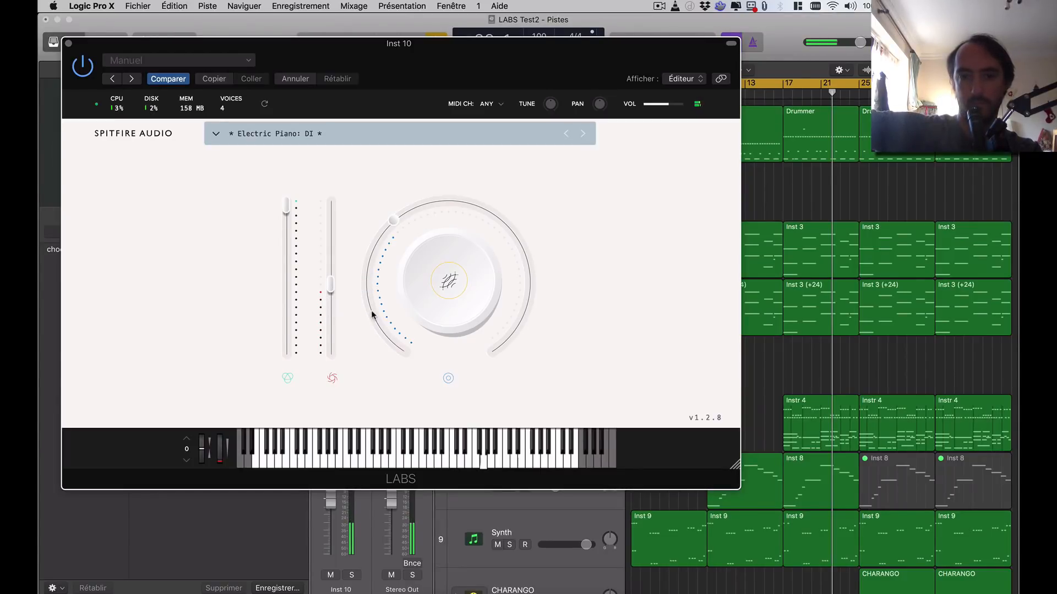
Assign the Electric Piano's large knob to Tightness and raise it to about 84%
mouse_move(432, 282)
click(593, 260)
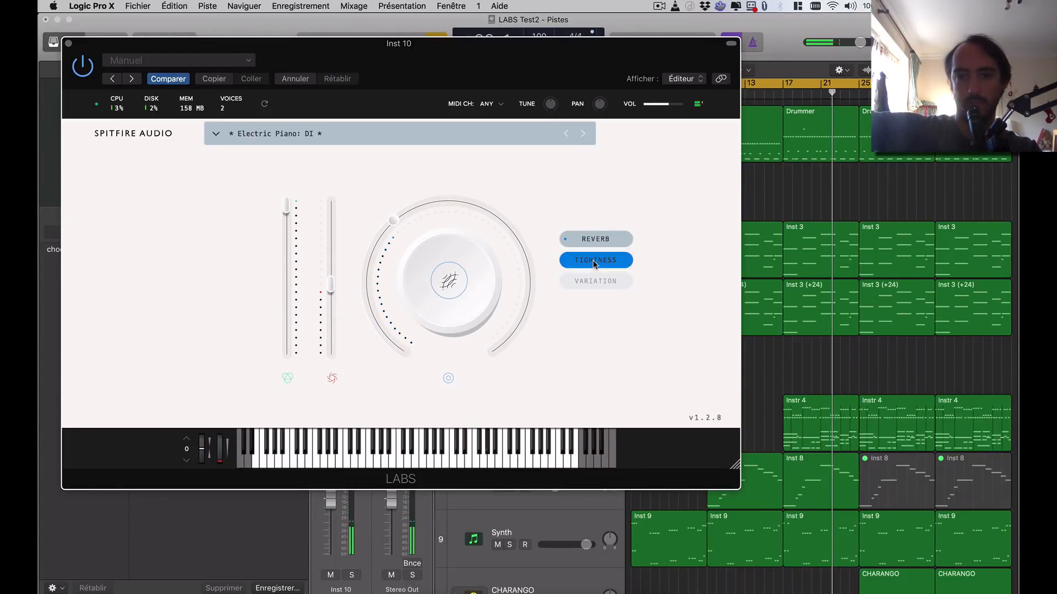
drag(452, 206, 525, 289)
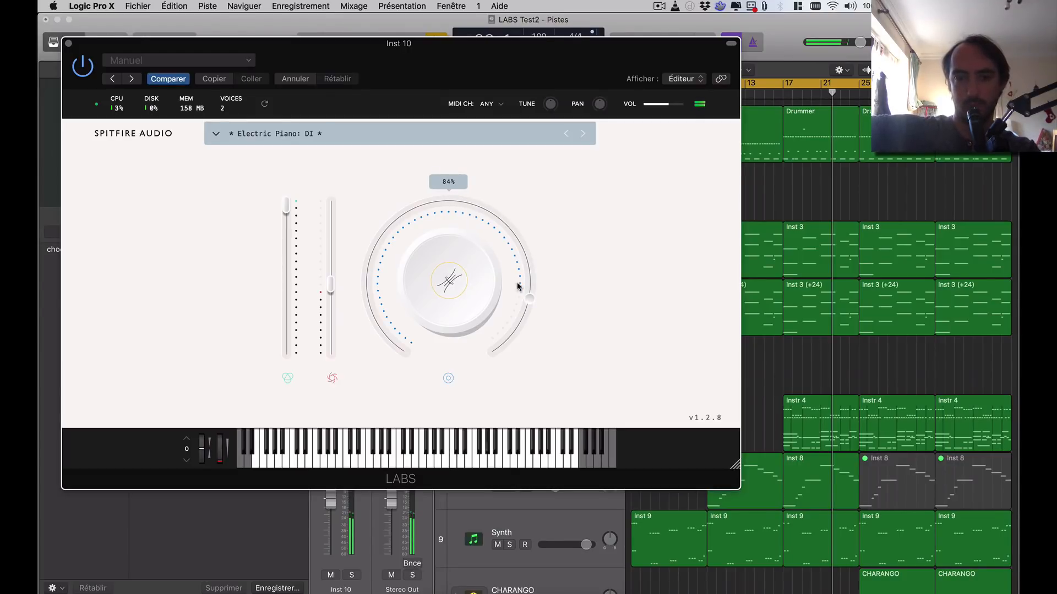
Assign the Electric Piano's large knob to Variation and raise it to 61%
mouse_move(455, 269)
click(574, 279)
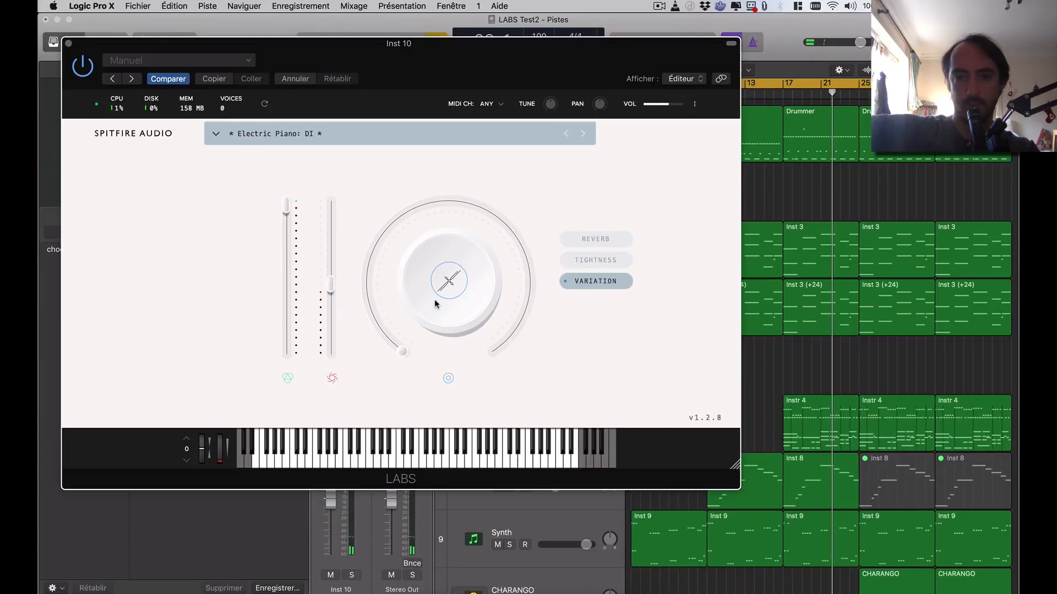
drag(397, 350, 467, 246)
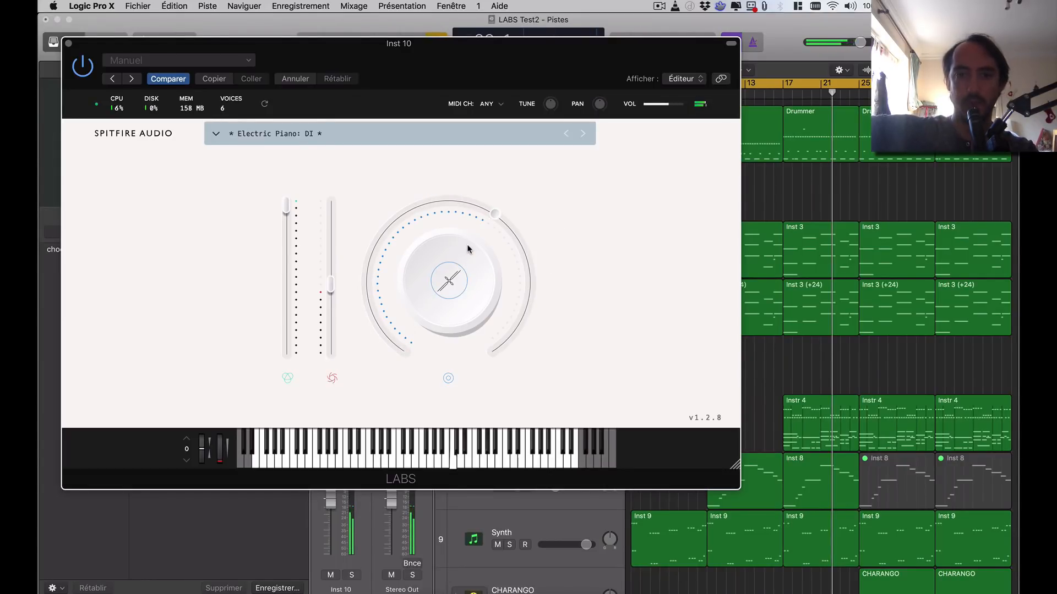
click(446, 287)
mouse_move(490, 217)
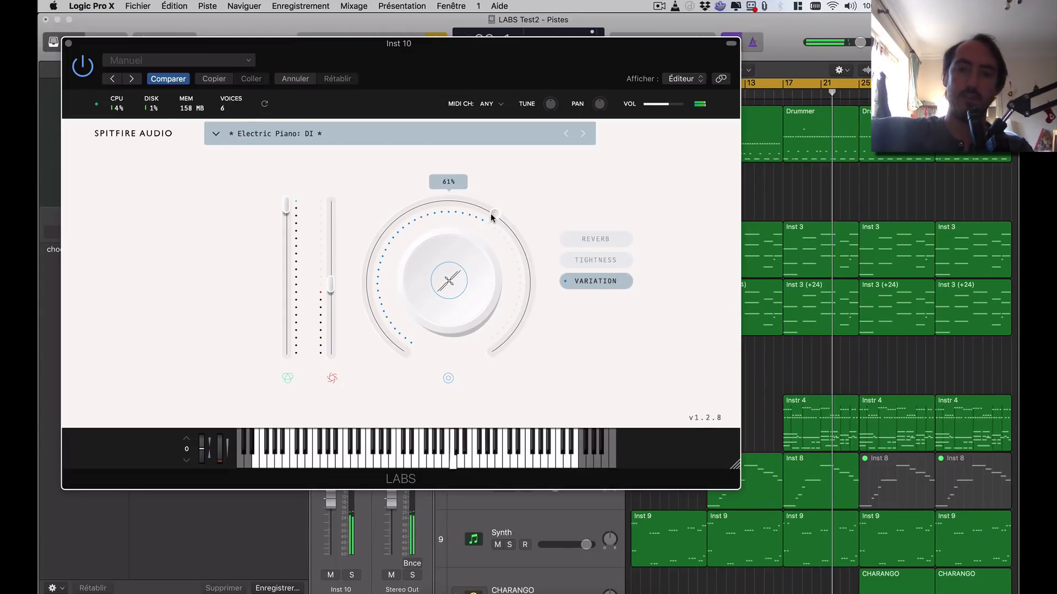
Sweep the Electric Piano's Variation through 76% up to its maximum, and bring it back down close to the minimum
drag(491, 214, 517, 234)
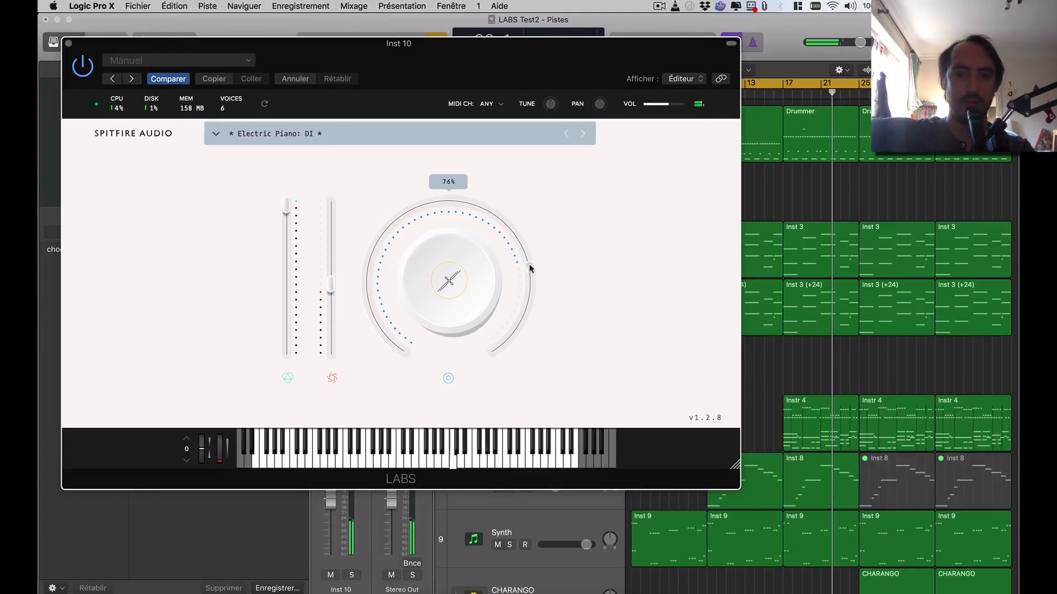
drag(520, 330, 470, 368)
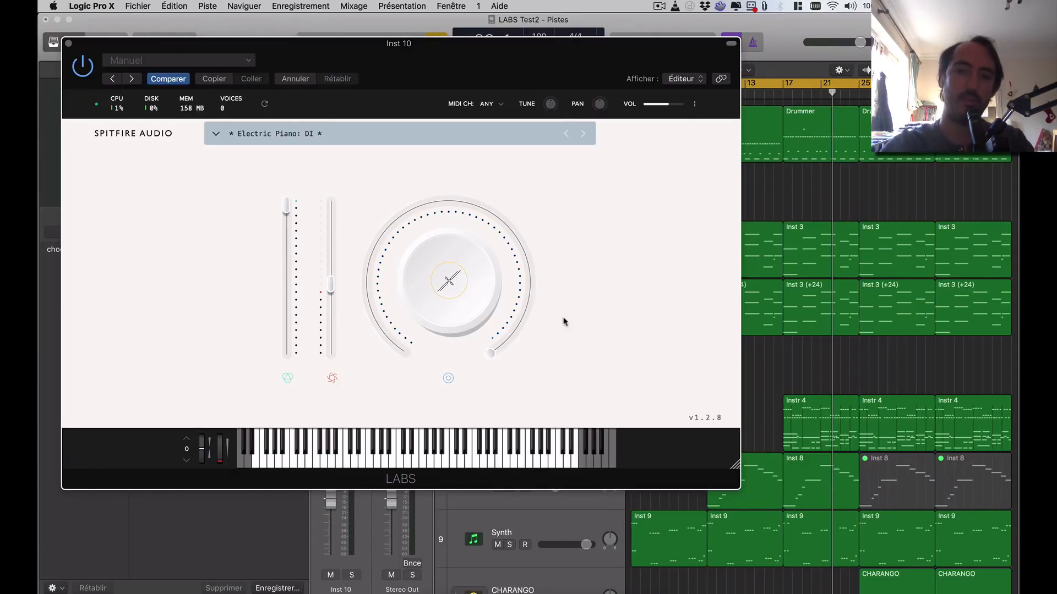
drag(490, 349, 405, 306)
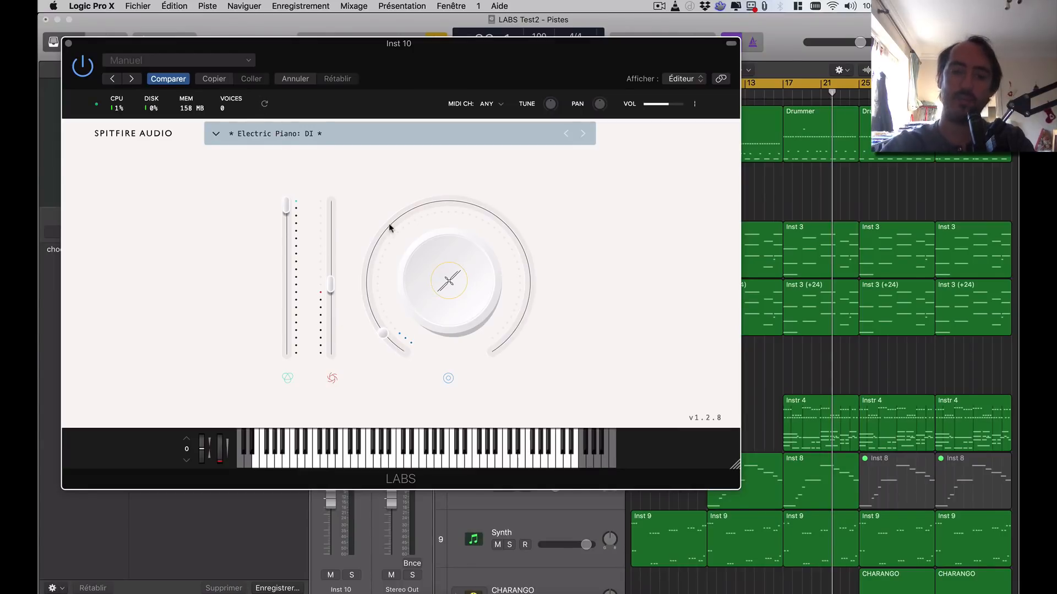
Add the Acoustic Guitar filter to the preset browser and load the Charango Ensemble preset
click(280, 134)
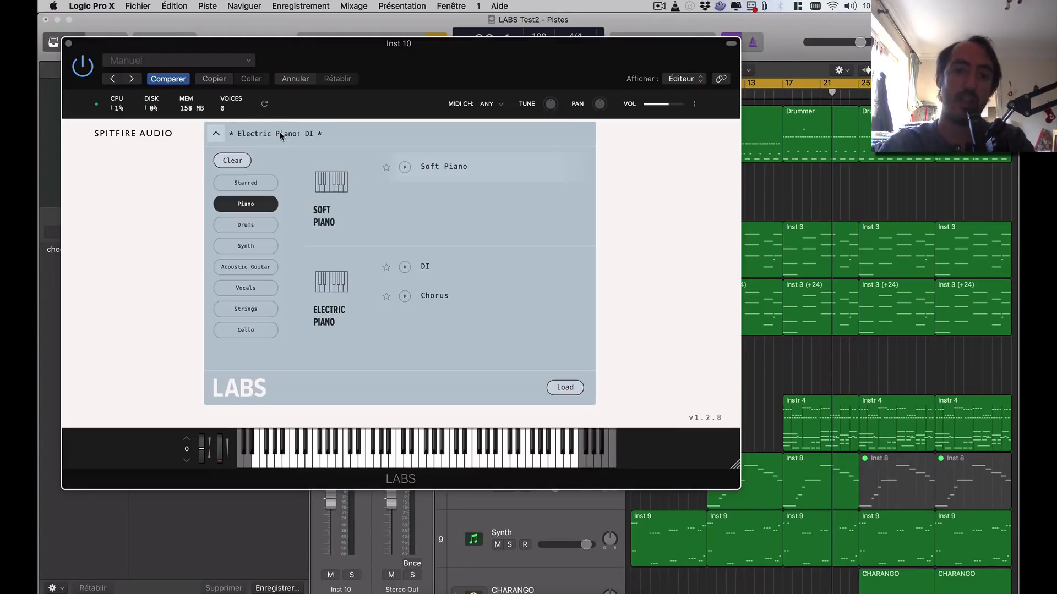
click(247, 268)
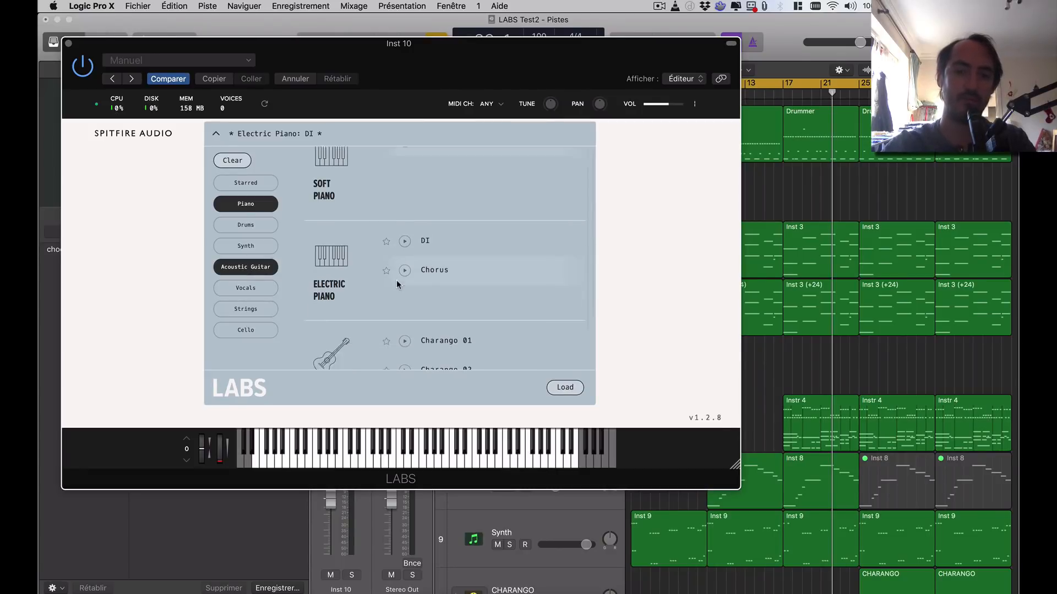
scroll(396, 280, down, 3)
click(449, 350)
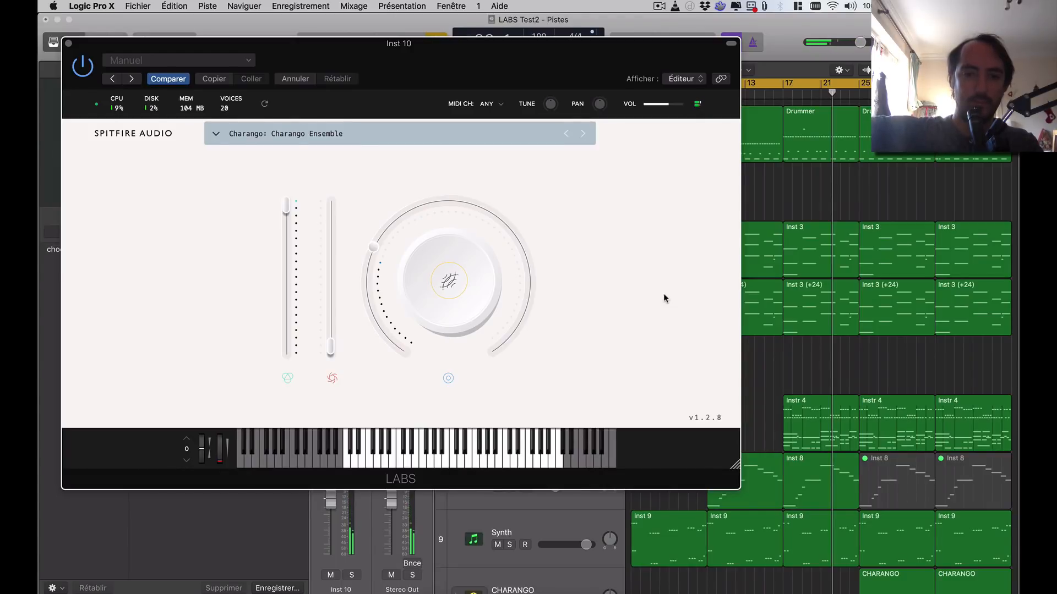
Replace the Acoustic Guitar and Piano filters in the LABS preset browser with the Strings filter
click(216, 133)
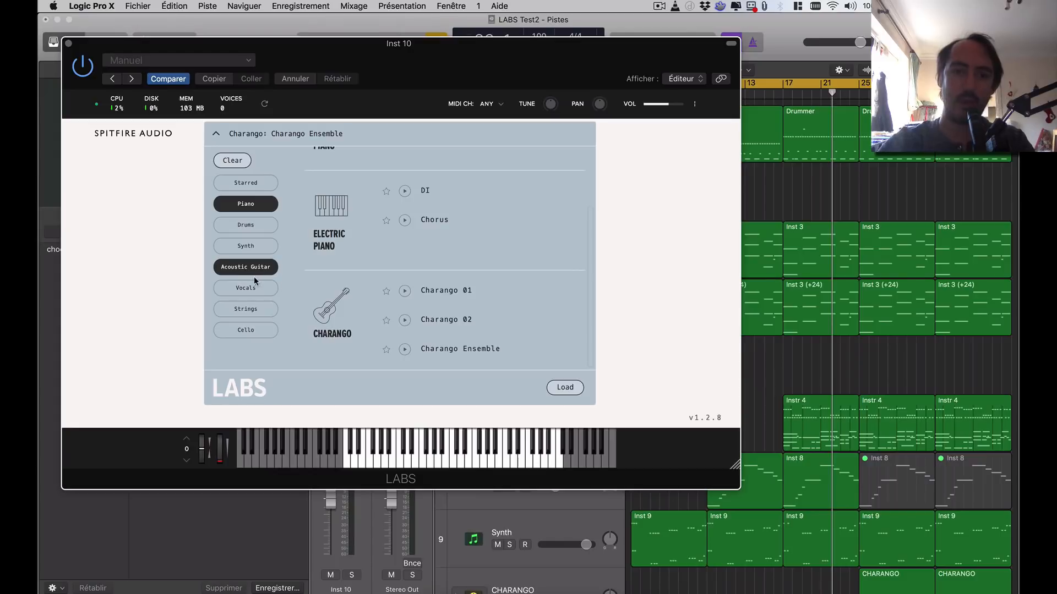
click(252, 269)
click(259, 204)
click(249, 311)
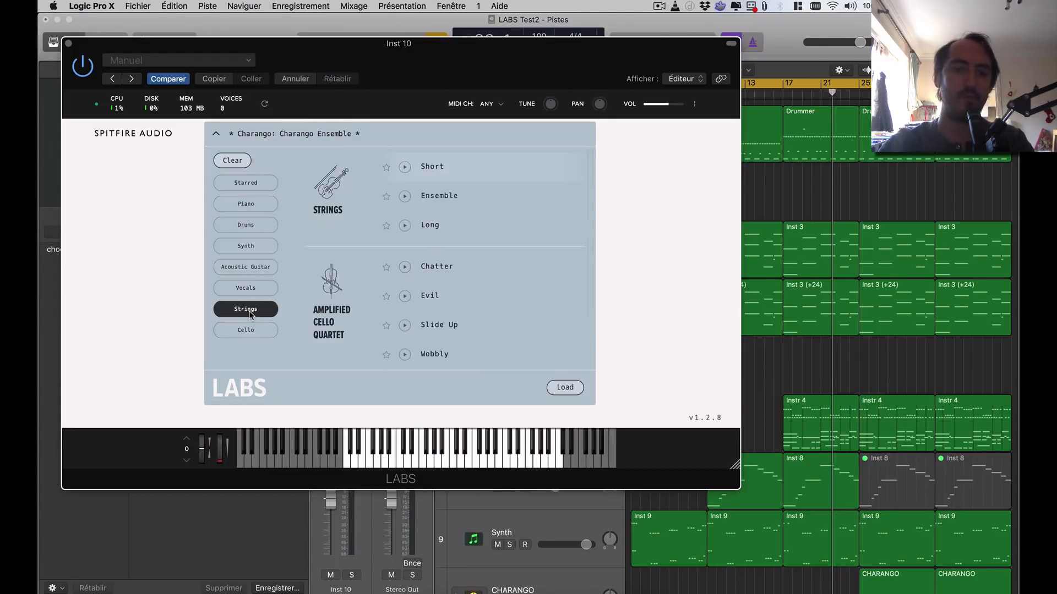
Load the Long preset of the Strings instrument and lower its modulation wheel close to the minimum
scroll(537, 232, down, 3)
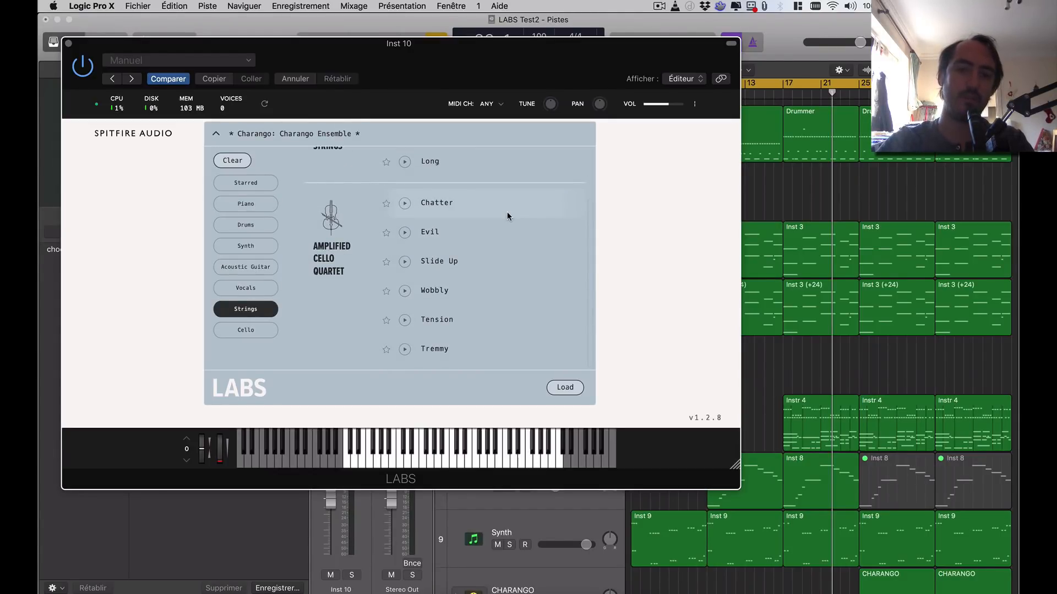
scroll(507, 211, up, 2)
scroll(507, 211, down, 2)
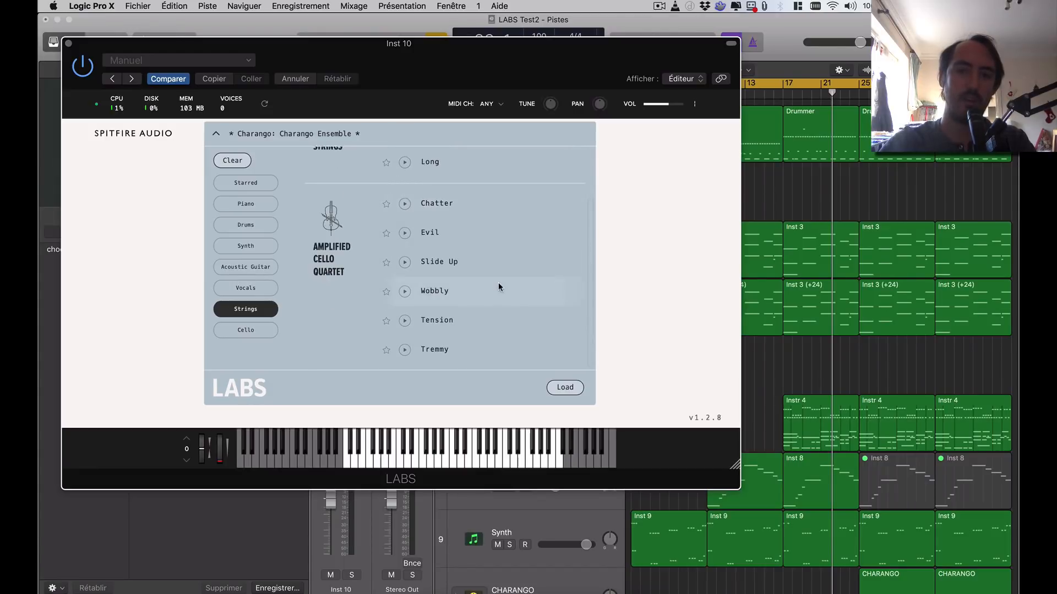
scroll(498, 282, up, 3)
double_click(425, 226)
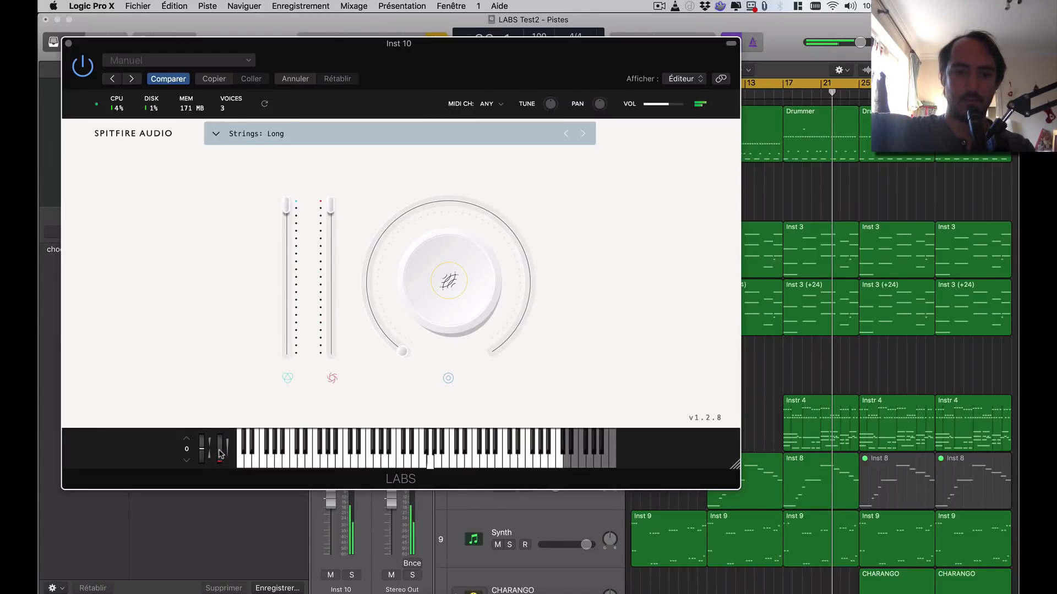
mouse_move(219, 445)
mouse_down()
mouse_move(218, 470)
mouse_move(219, 458)
mouse_up()
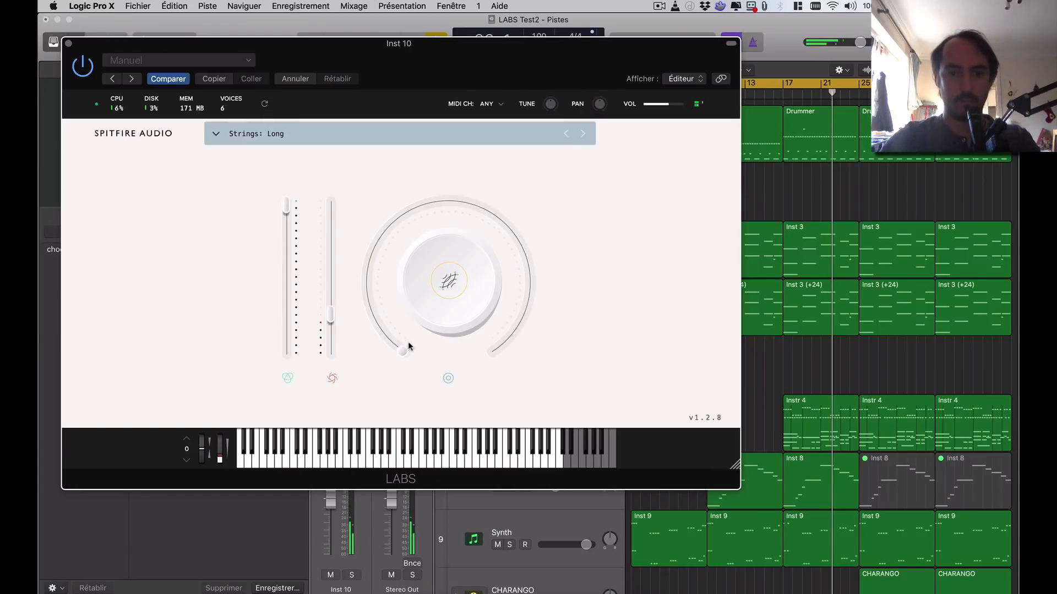
Close the plugin window, return the playhead to bar 1 and delete the Inst 10 track
click(68, 44)
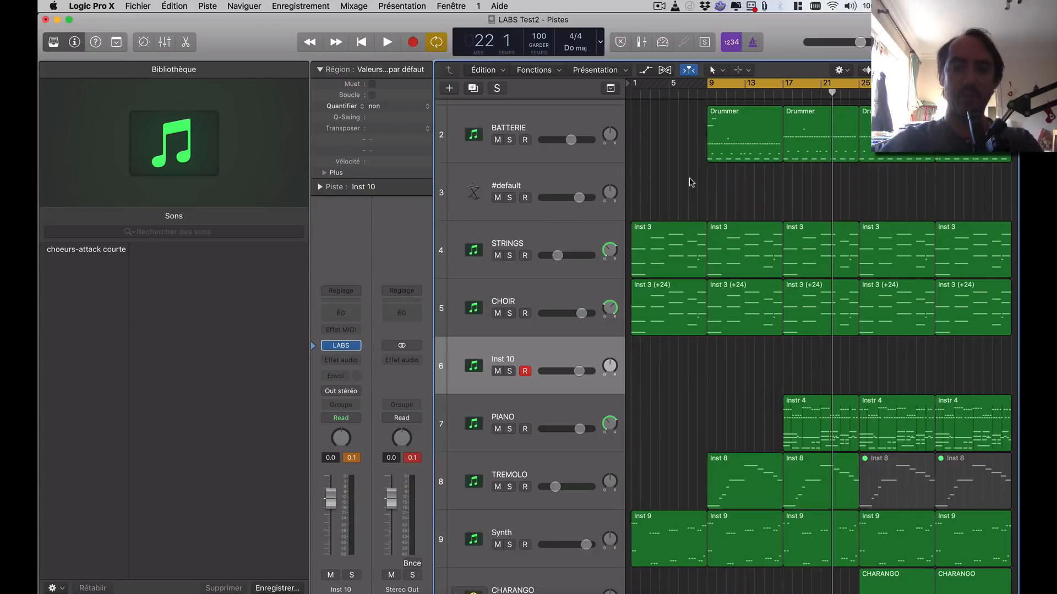
key(Return)
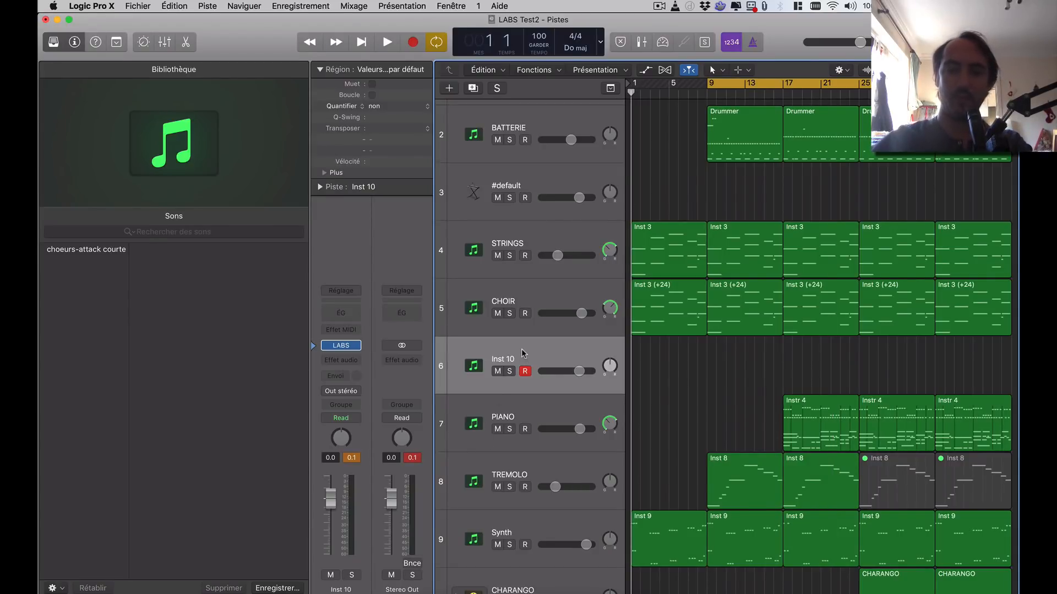
key(super+BackSpace)
click(651, 363)
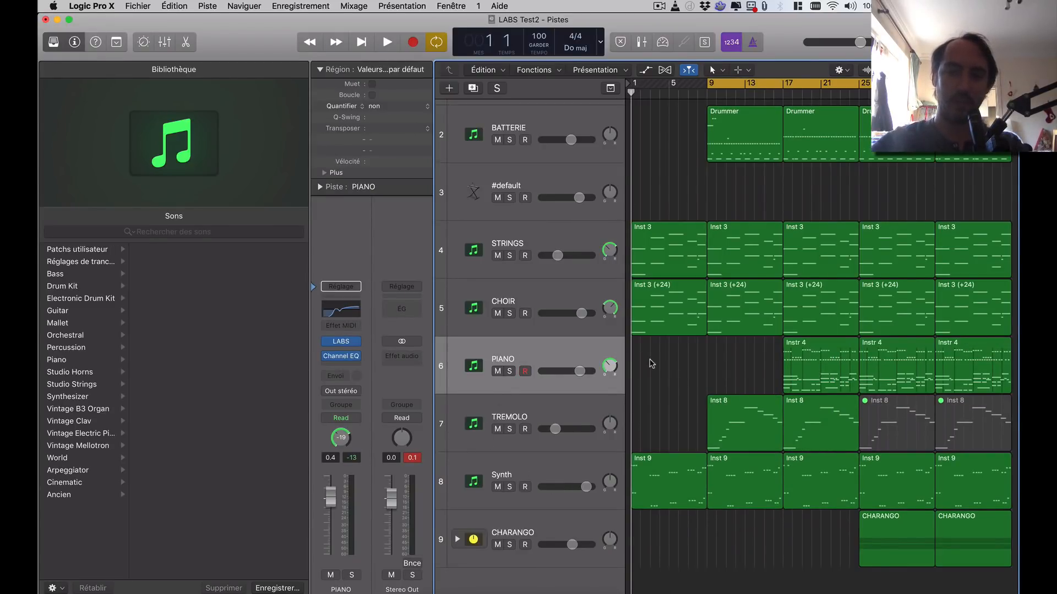
Hide the sound library and fit the whole arrangement of regions into the Tracks area
scroll(651, 366, right, 10)
key(y)
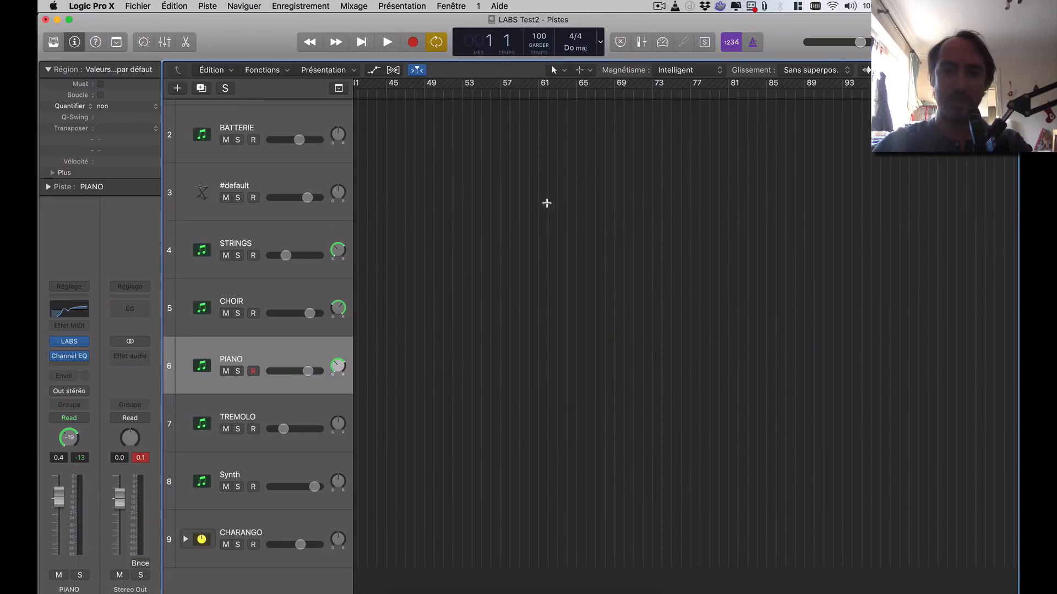
key(z)
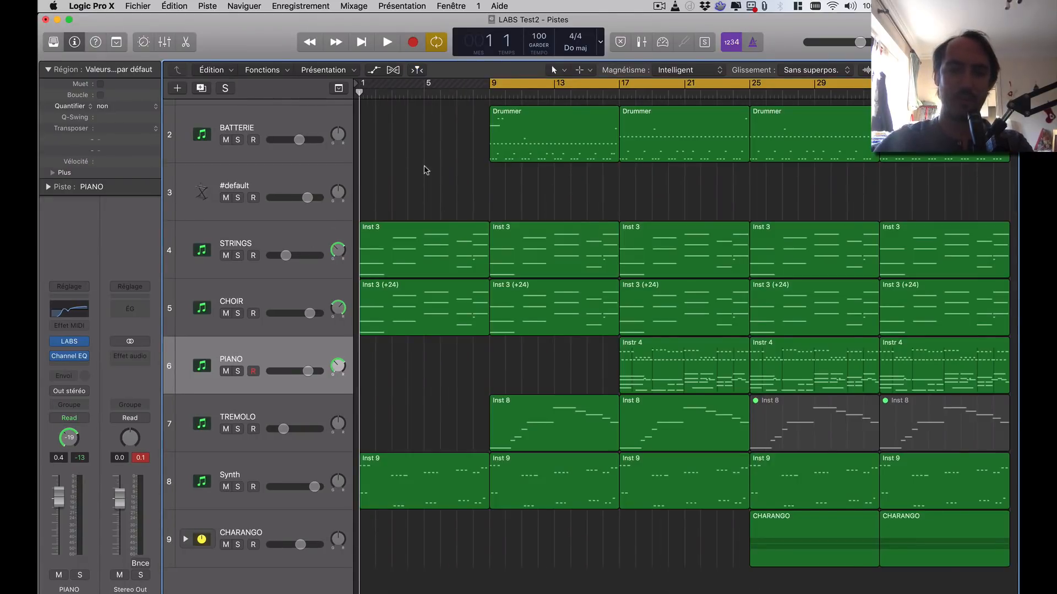
Select the Synth track and play the arrangement from bar 1 with cycle mode off
key(Down)
key(Down)
key(space)
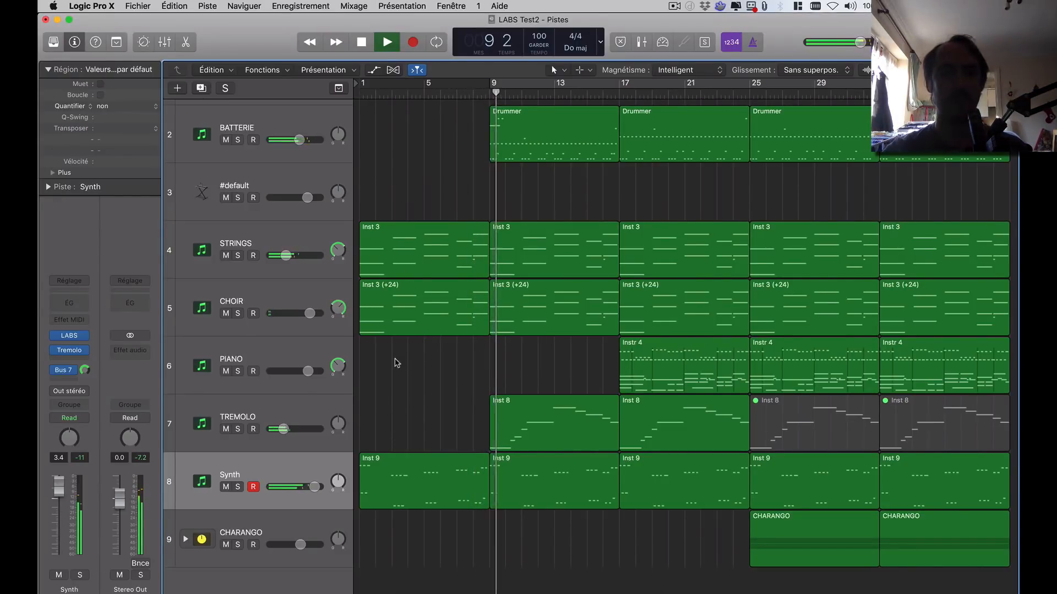
scroll(428, 405, up, 3)
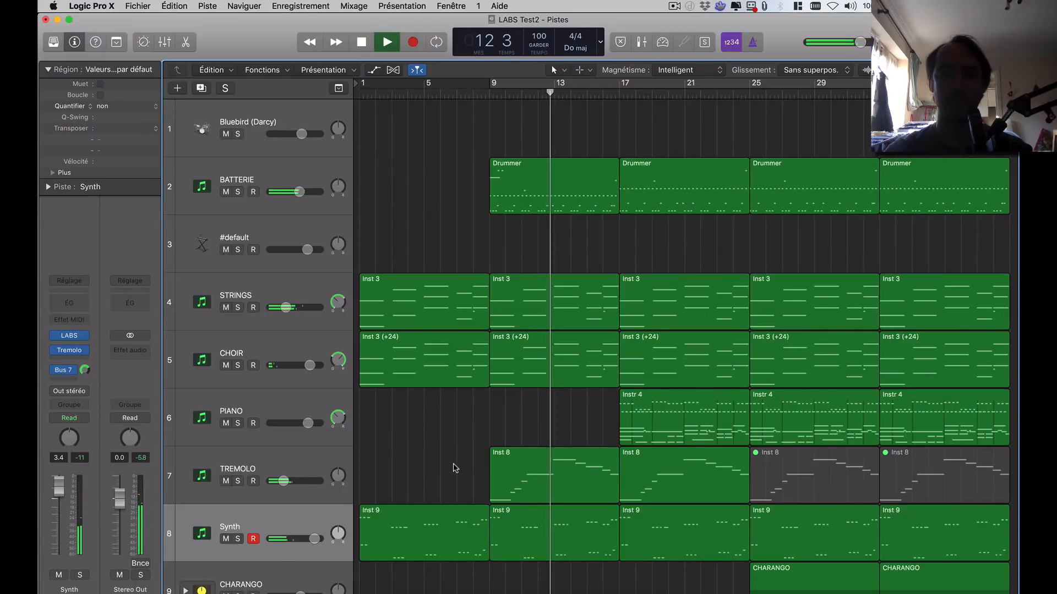
scroll(455, 468, right, 3)
scroll(453, 468, down, 2)
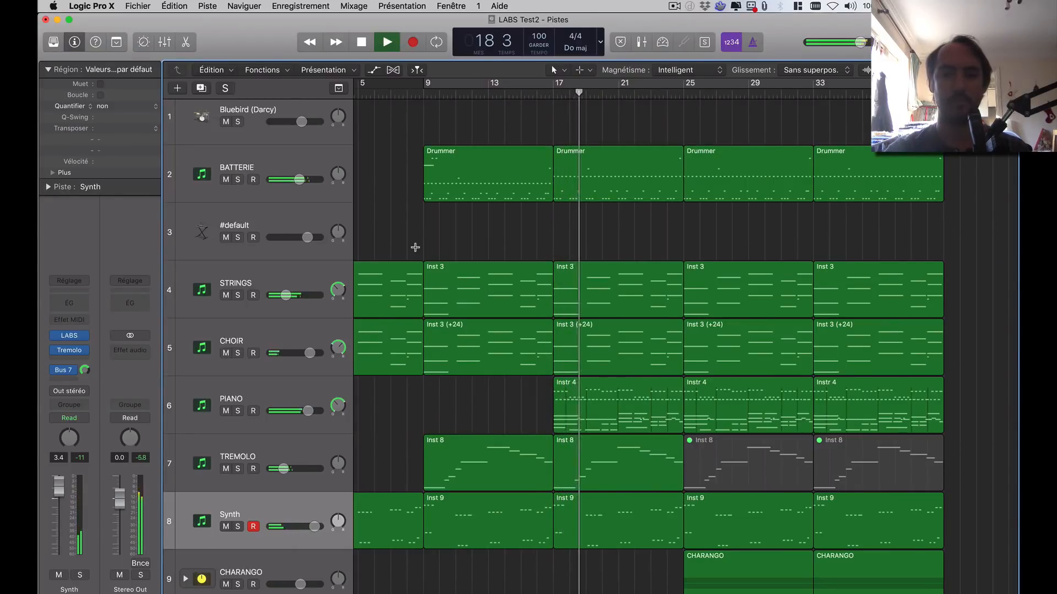
Examine the LABS preset and controls on the BATTERIE track and on the PIANO track, closing each plugin window
click(299, 157)
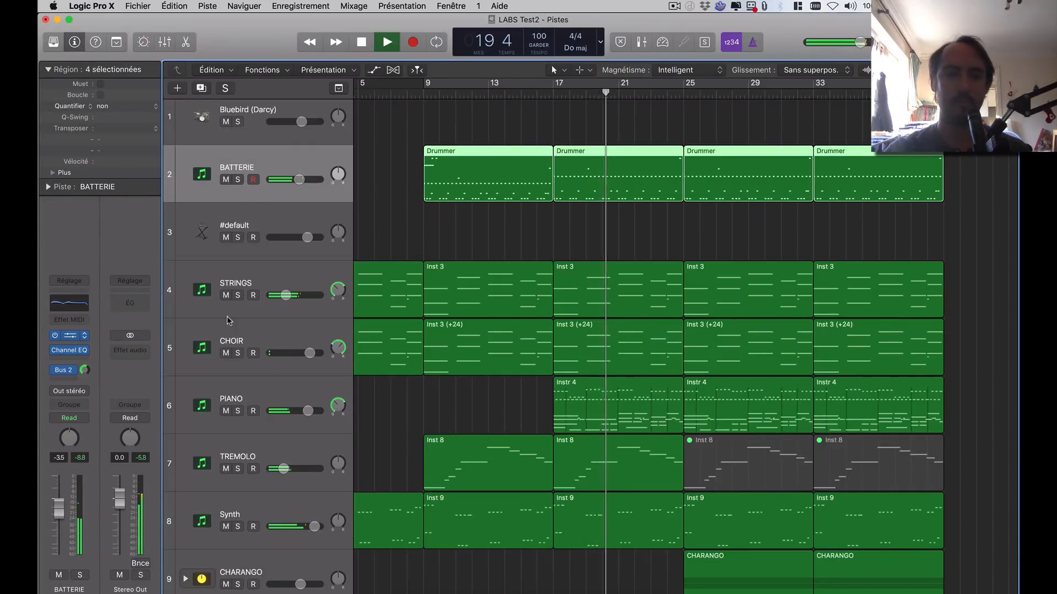
click(69, 335)
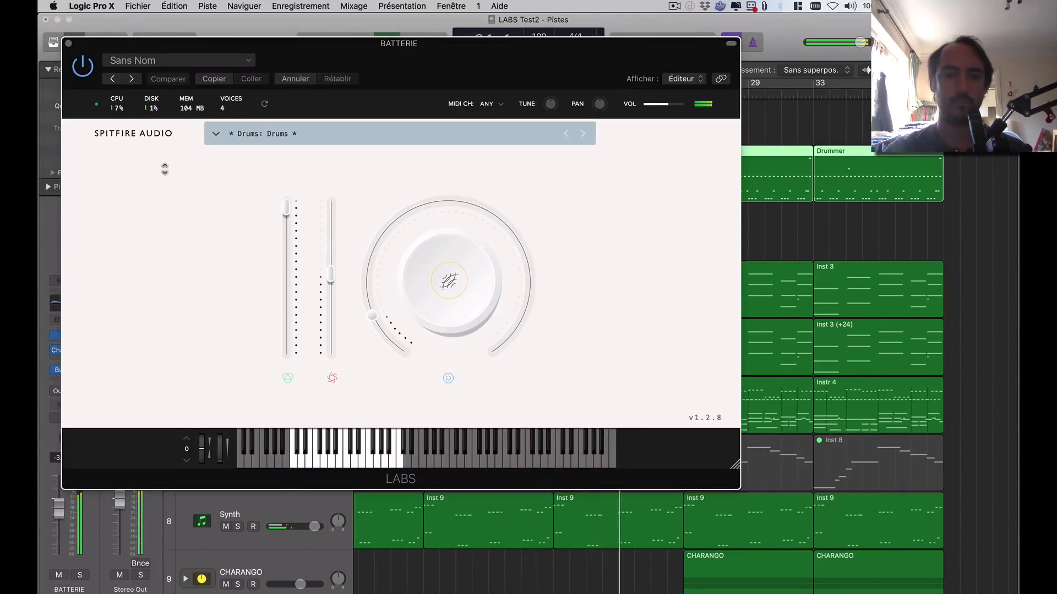
click(68, 43)
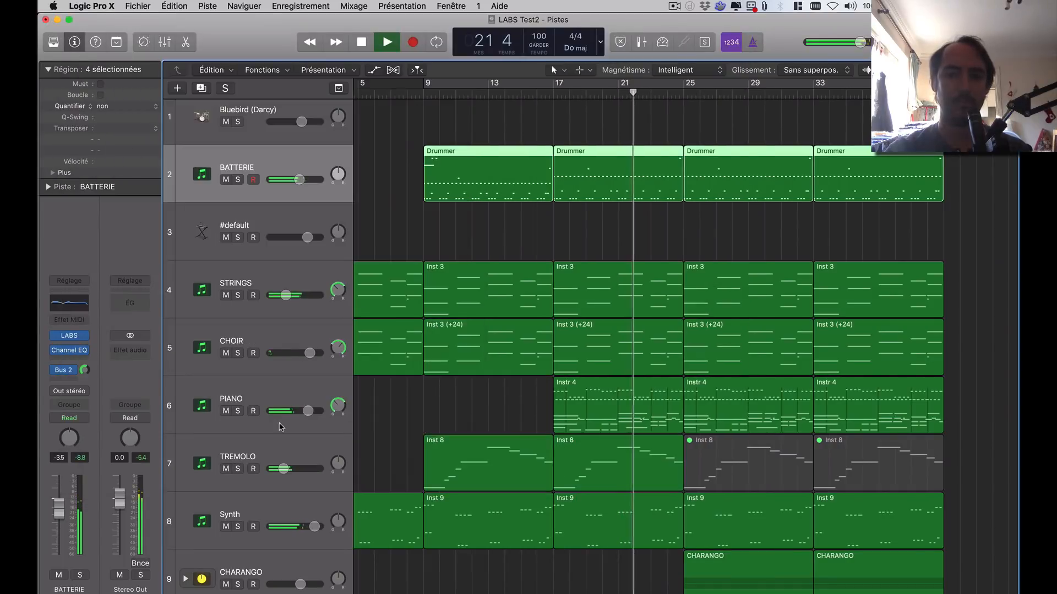
click(264, 414)
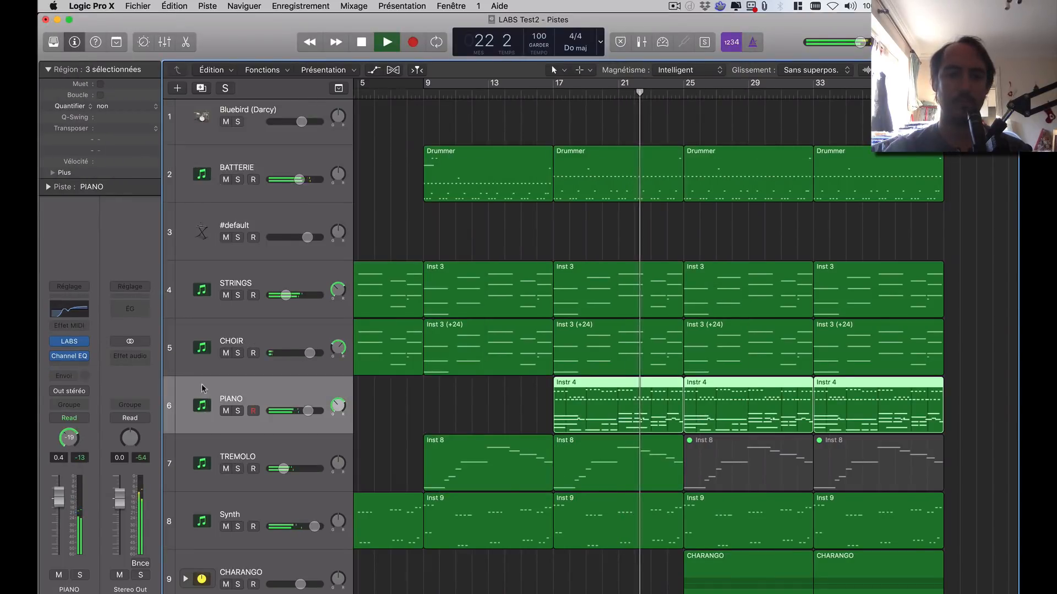
click(76, 343)
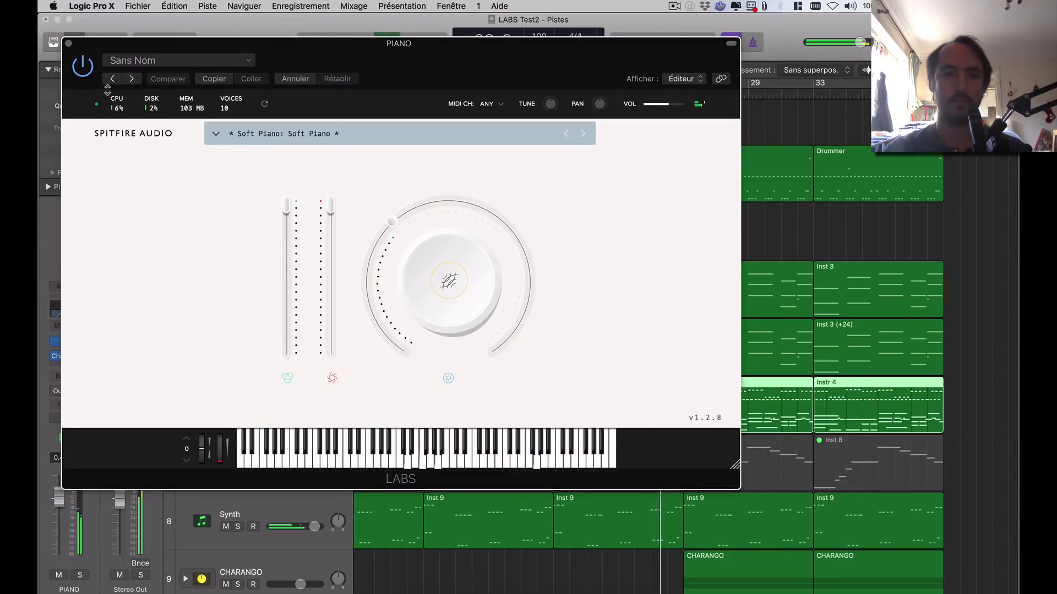
click(68, 44)
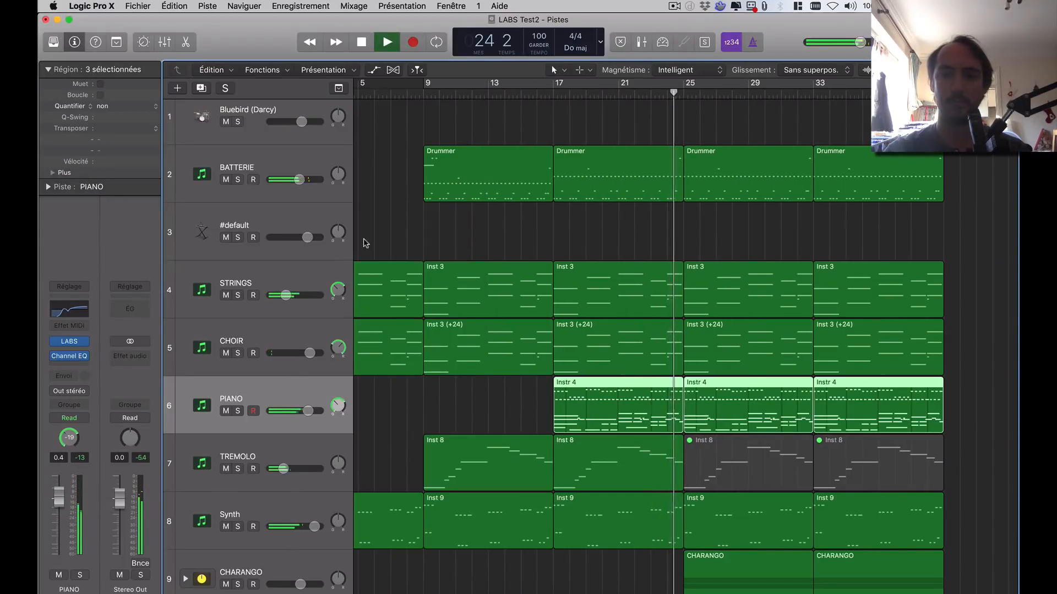
Expand the CHARANGO track stack and select its two subtracks in turn, ending on the stack's main track
scroll(444, 217, down, 2)
scroll(401, 529, down, 1)
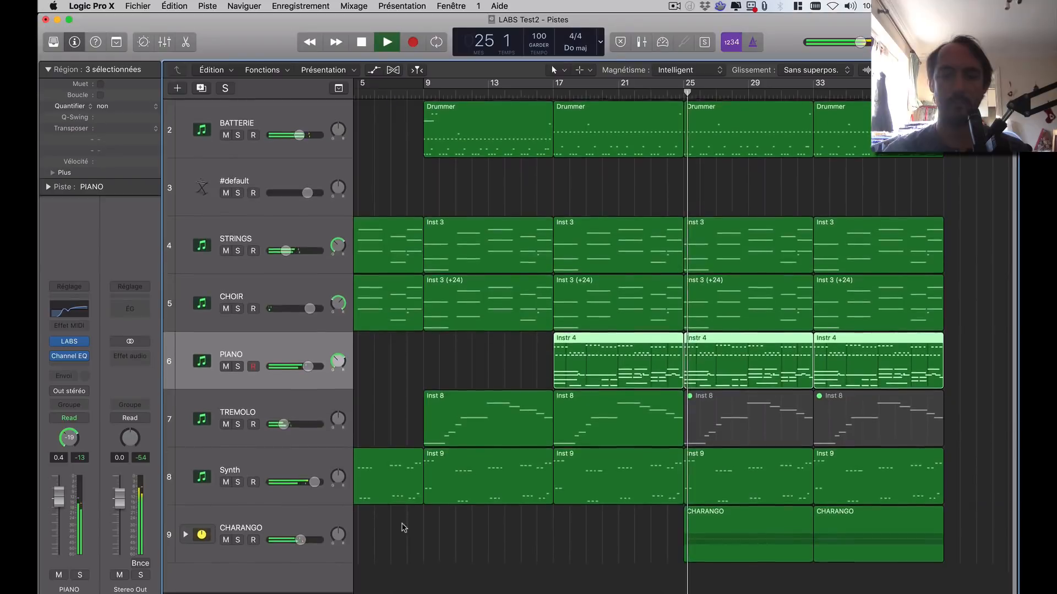
click(185, 539)
scroll(281, 454, down, 5)
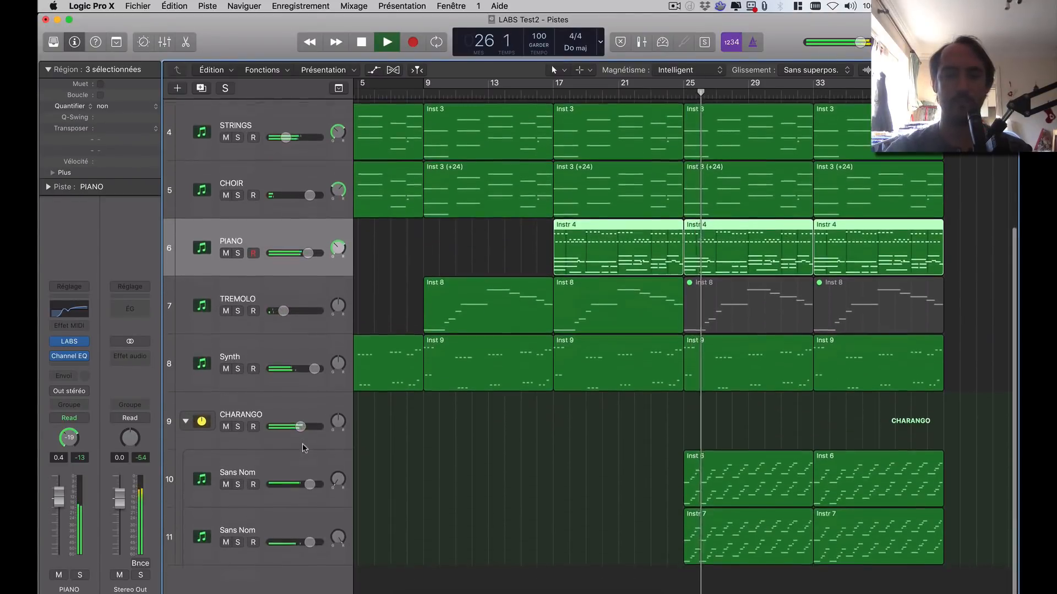
click(276, 460)
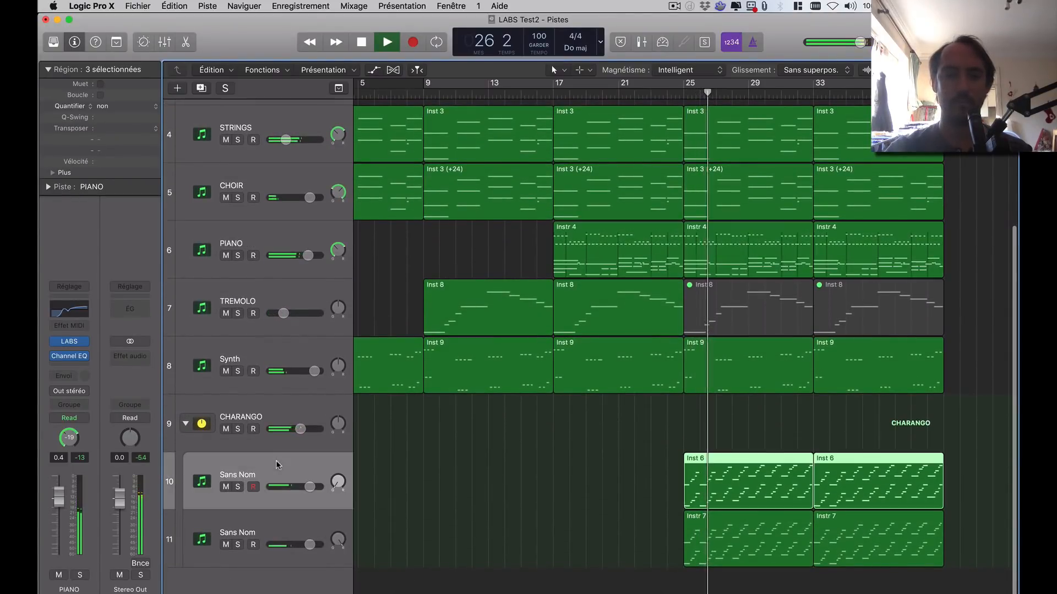
click(275, 522)
click(280, 405)
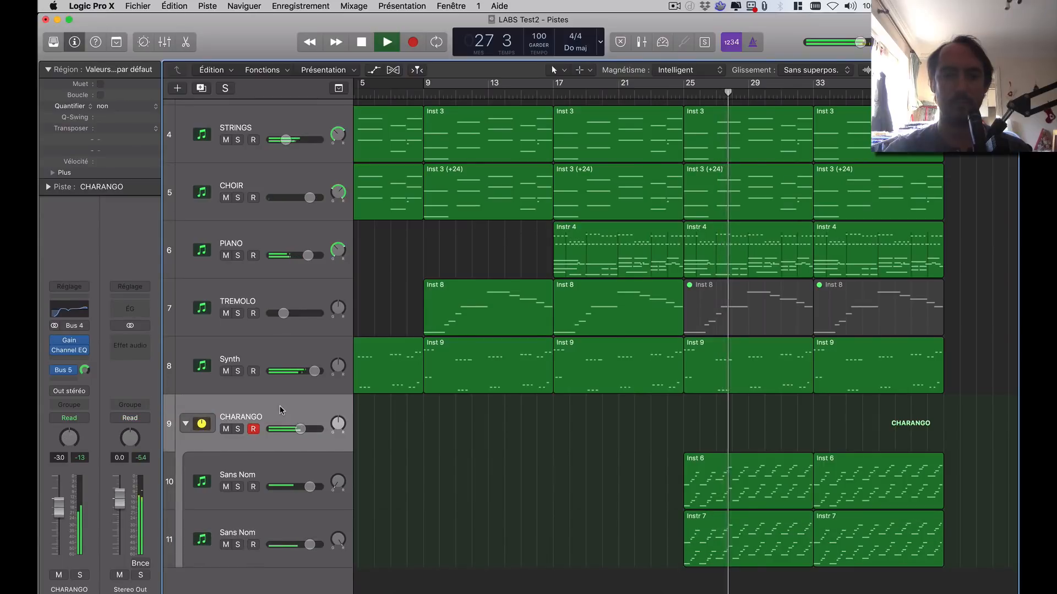
Mute the last Drummer region on the BATTERIE track, starting at bar 33
scroll(465, 460, up, 1)
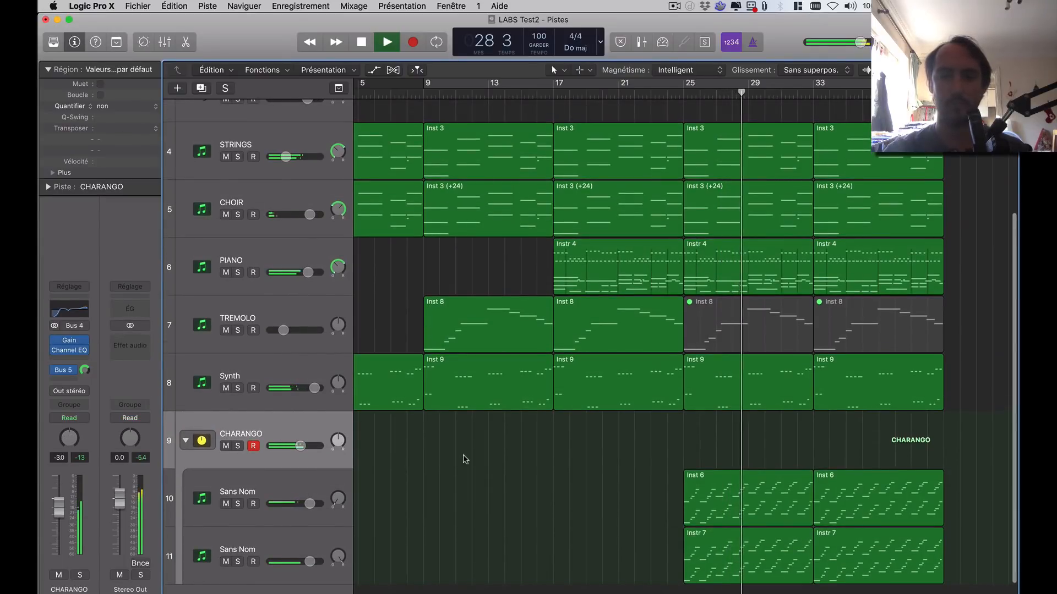
scroll(465, 459, up, 3)
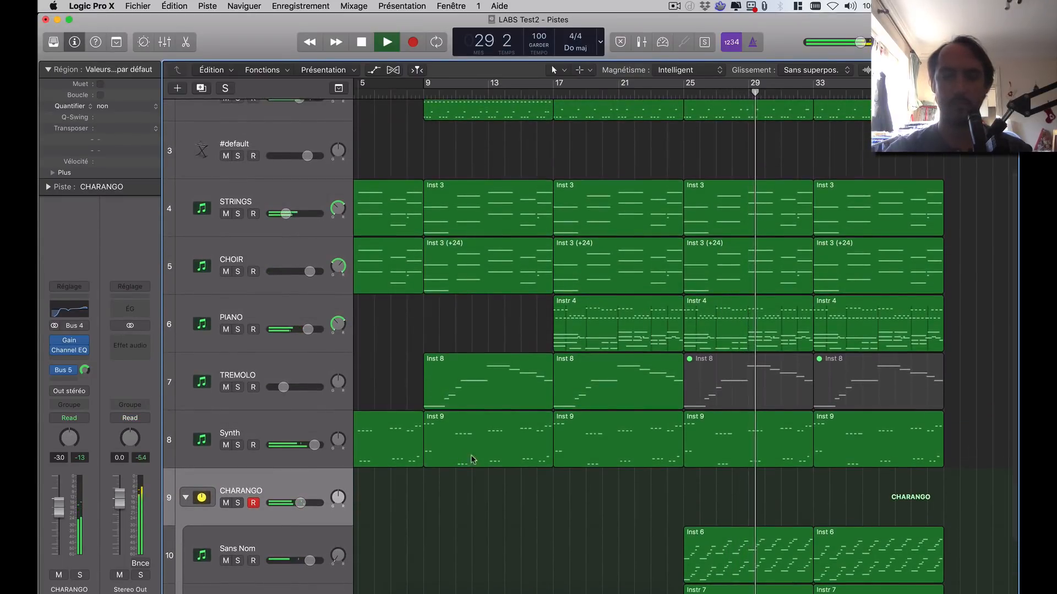
scroll(550, 457, right, 5)
scroll(558, 458, up, 5)
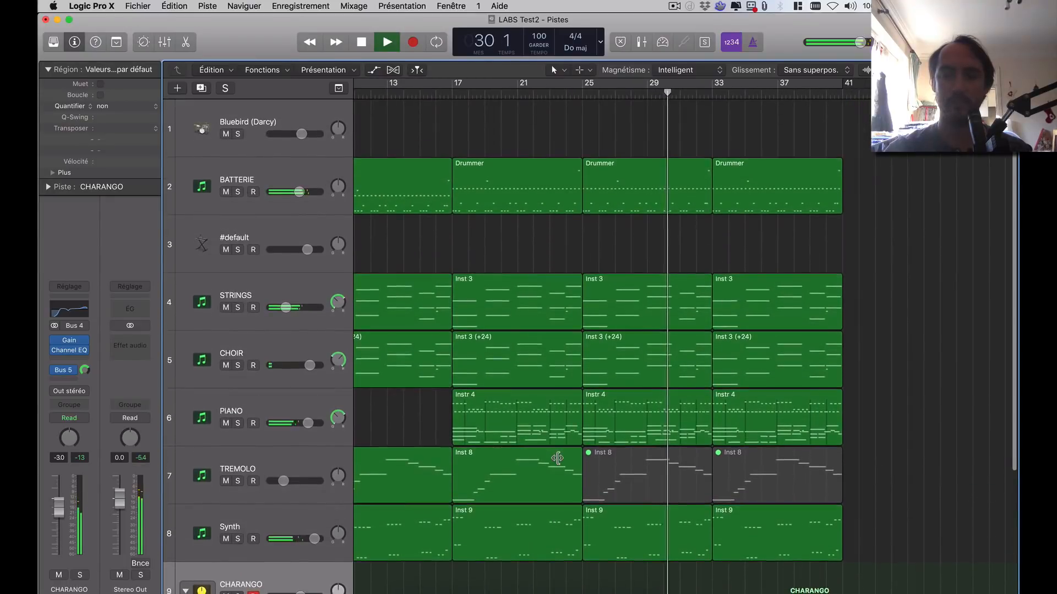
scroll(557, 458, down, 4)
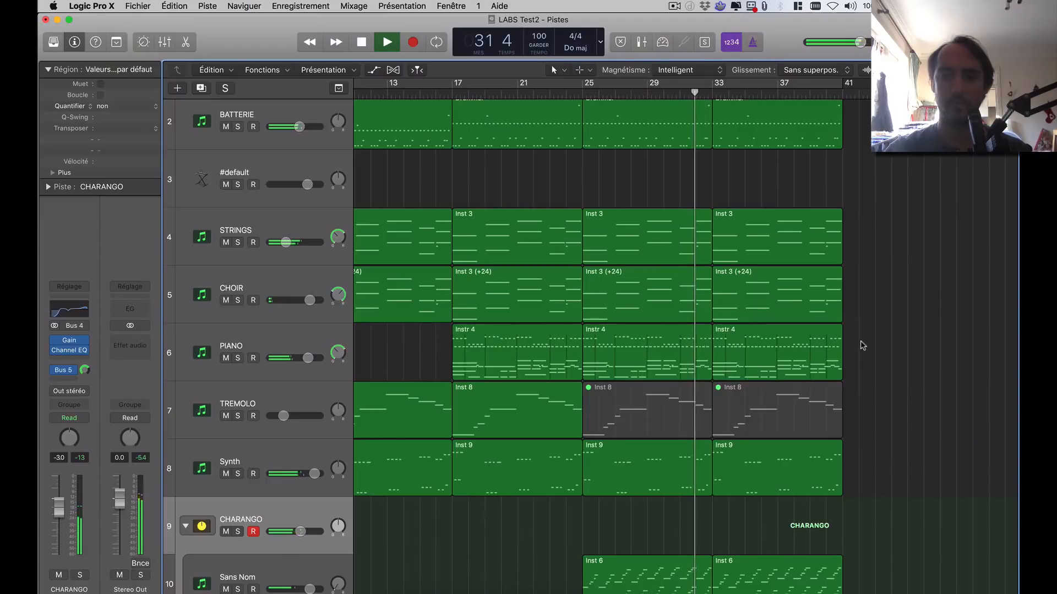
click(782, 111)
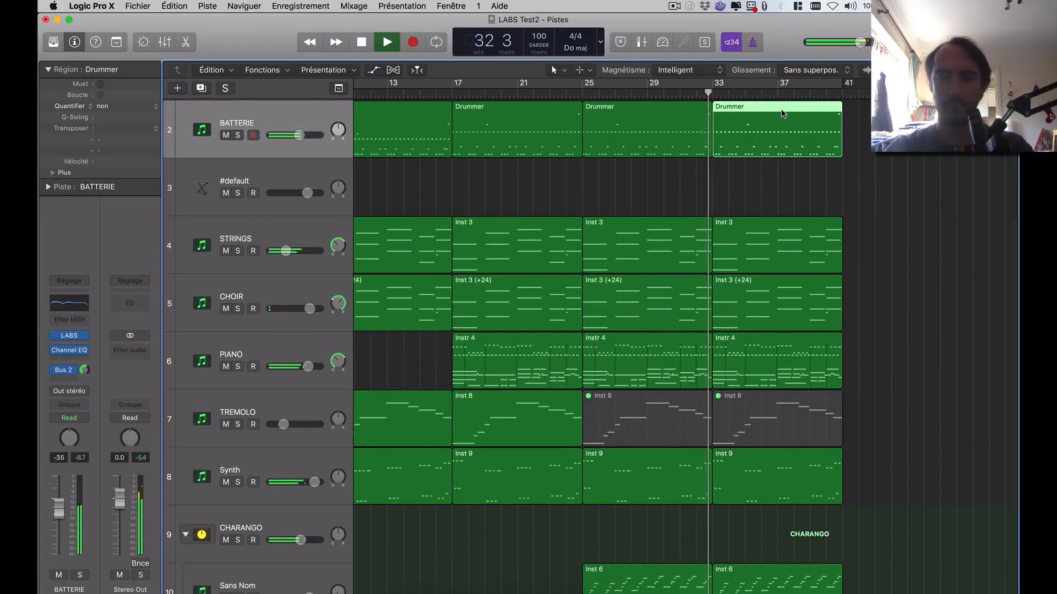
key(ctrl+m)
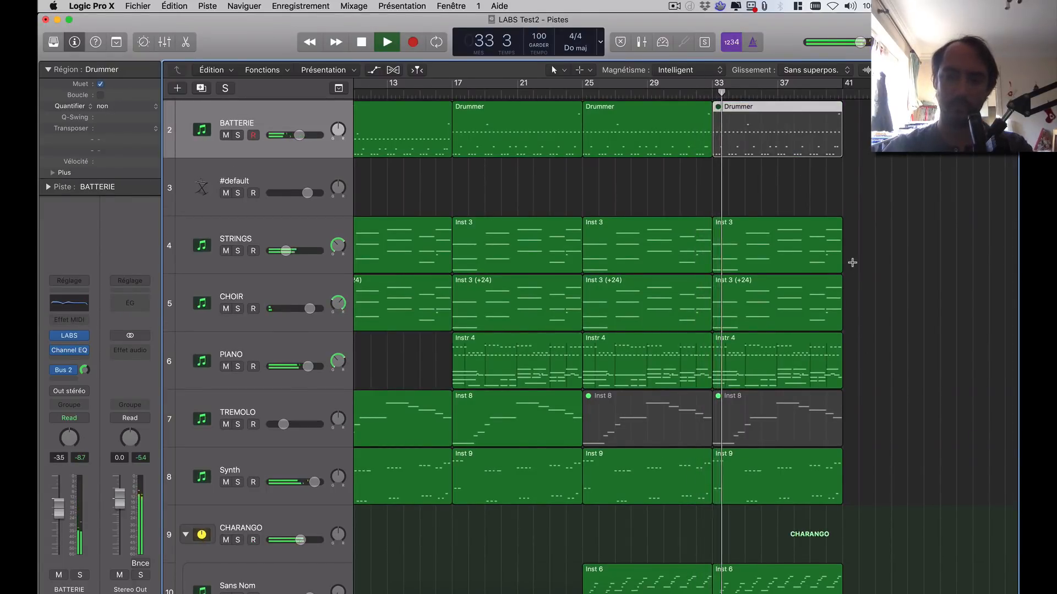
Show the Mixer below the arrangement while it keeps playing
scroll(852, 263, down, 1)
scroll(852, 262, down, 3)
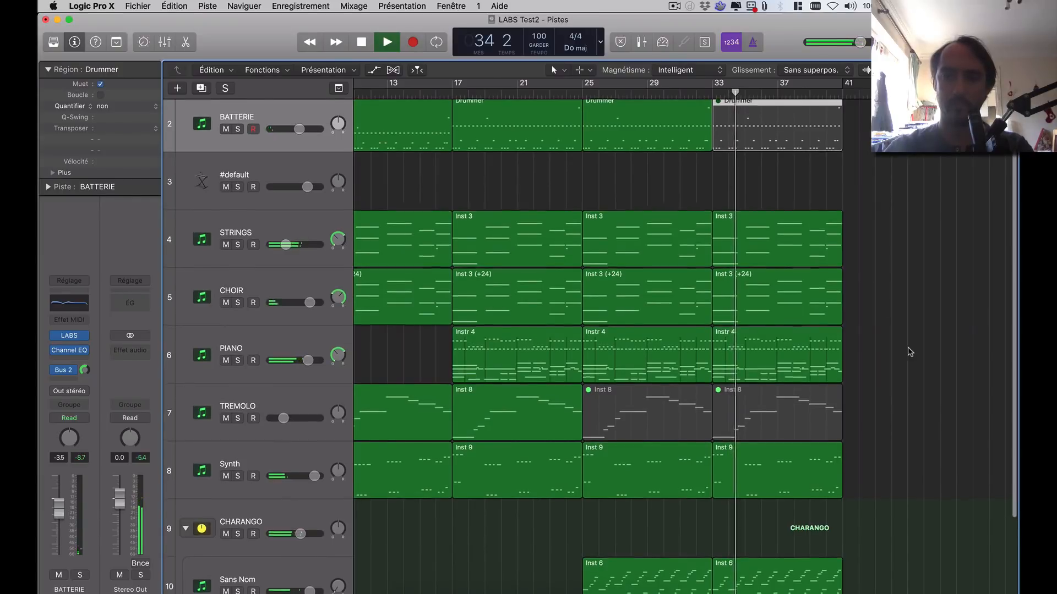
scroll(816, 437, down, 4)
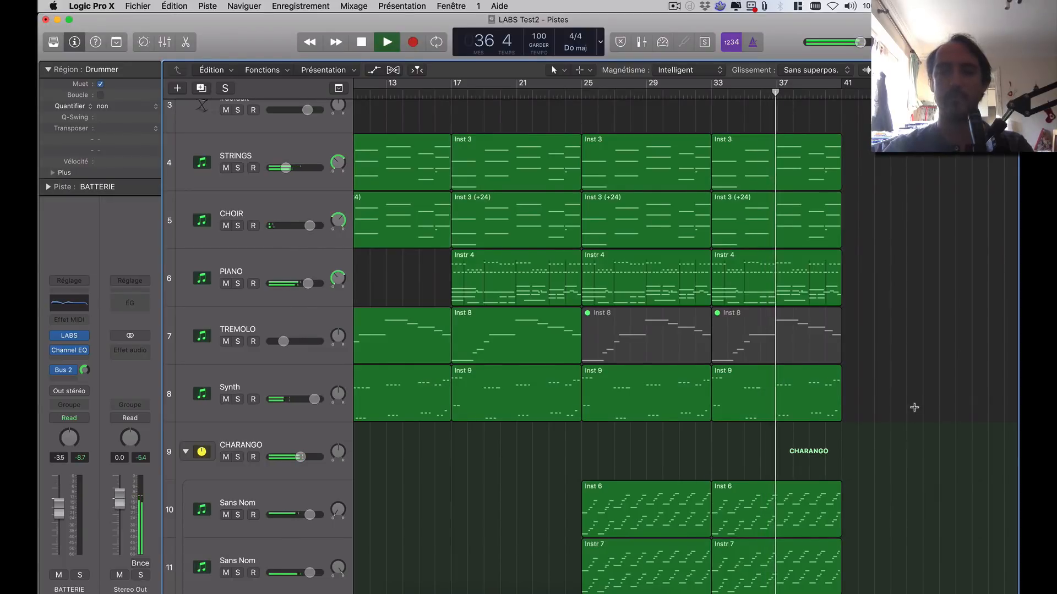
key(z)
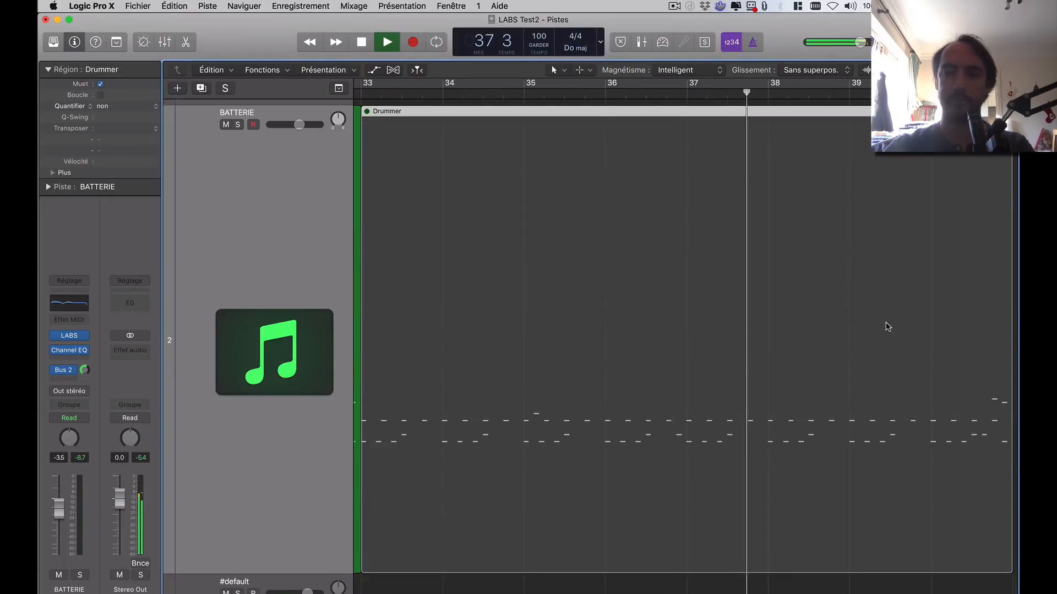
key(z)
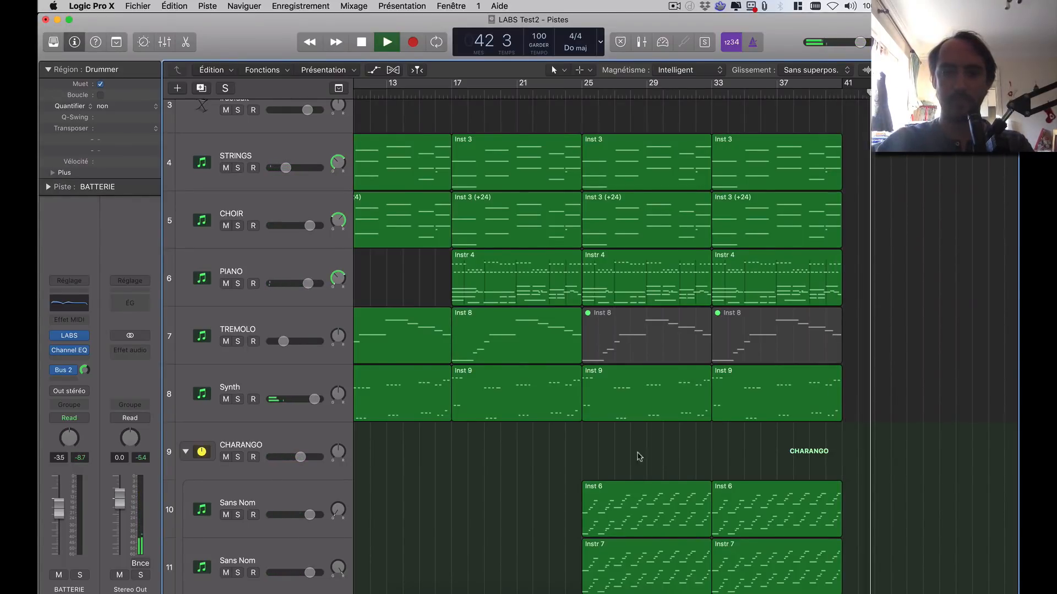
key(x)
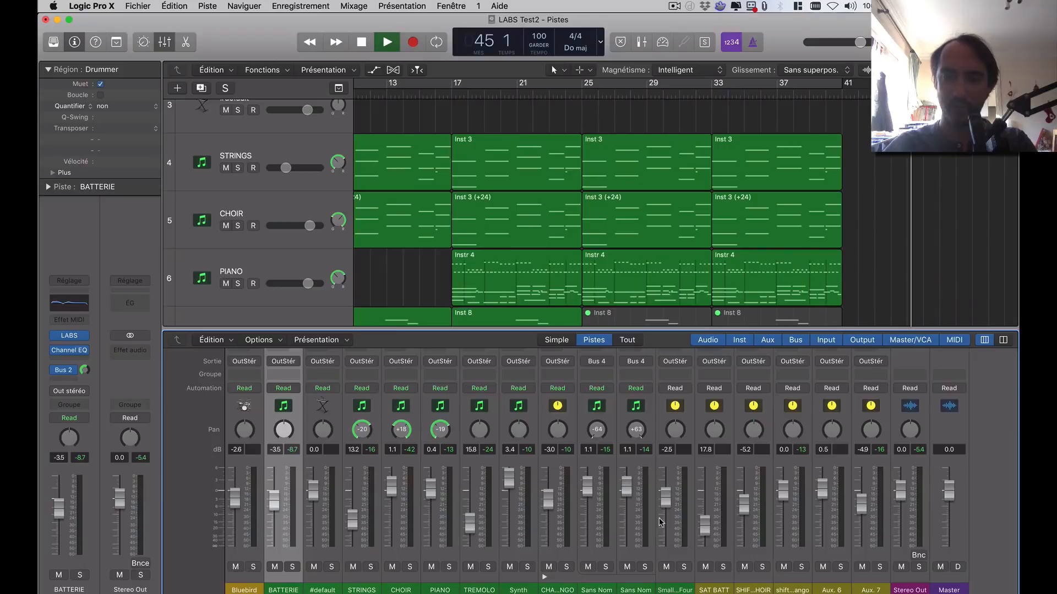
Hide the Mixer and stop the playback
scroll(677, 518, up, 5)
key(x)
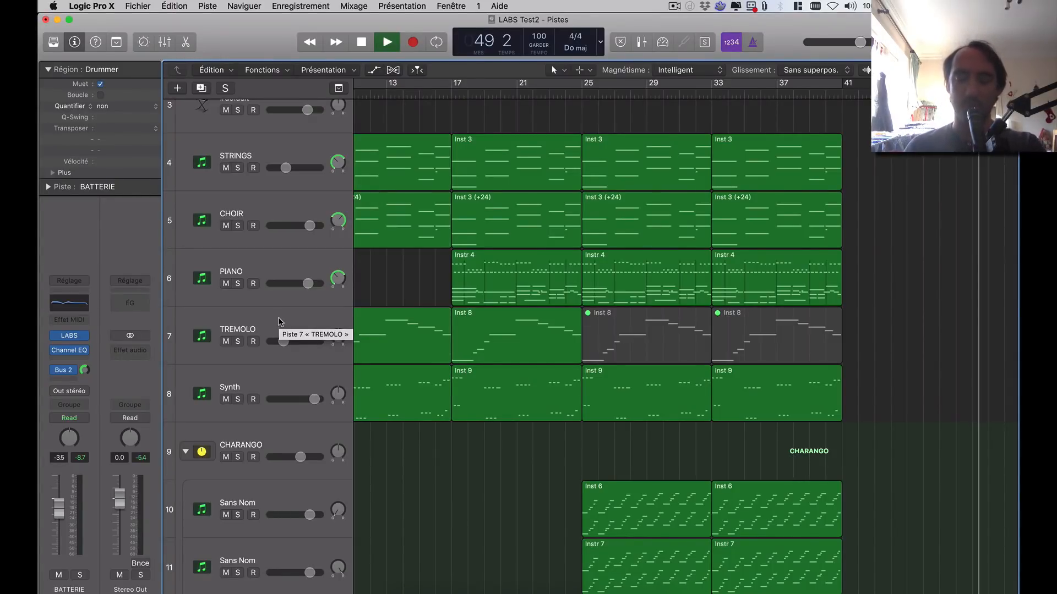
key(space)
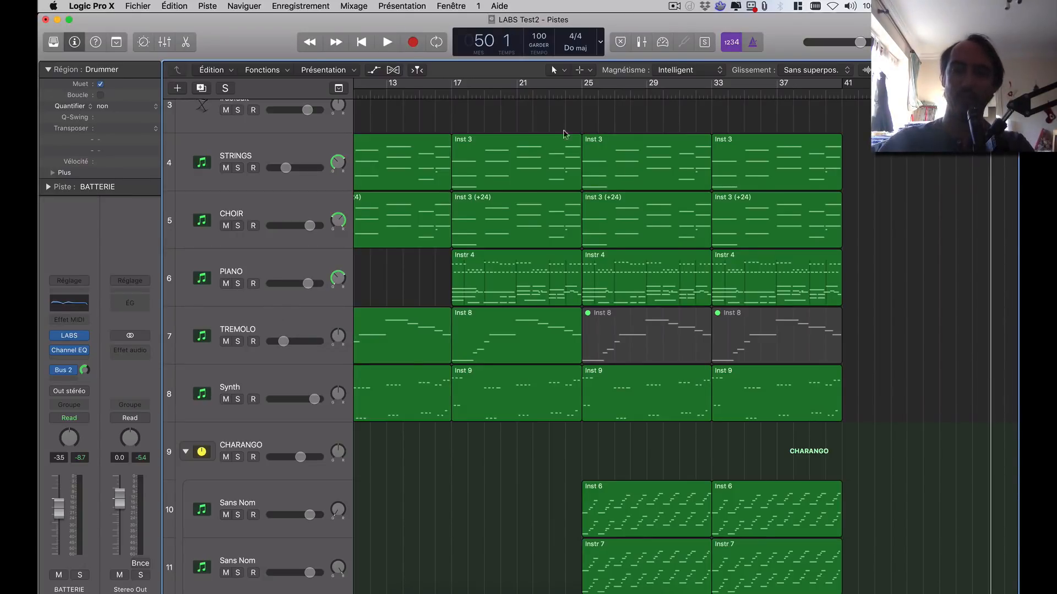
Play the arrangement's ending from about bar 39, stop it, and return the playhead to the beginning of the project
click(821, 96)
key(space)
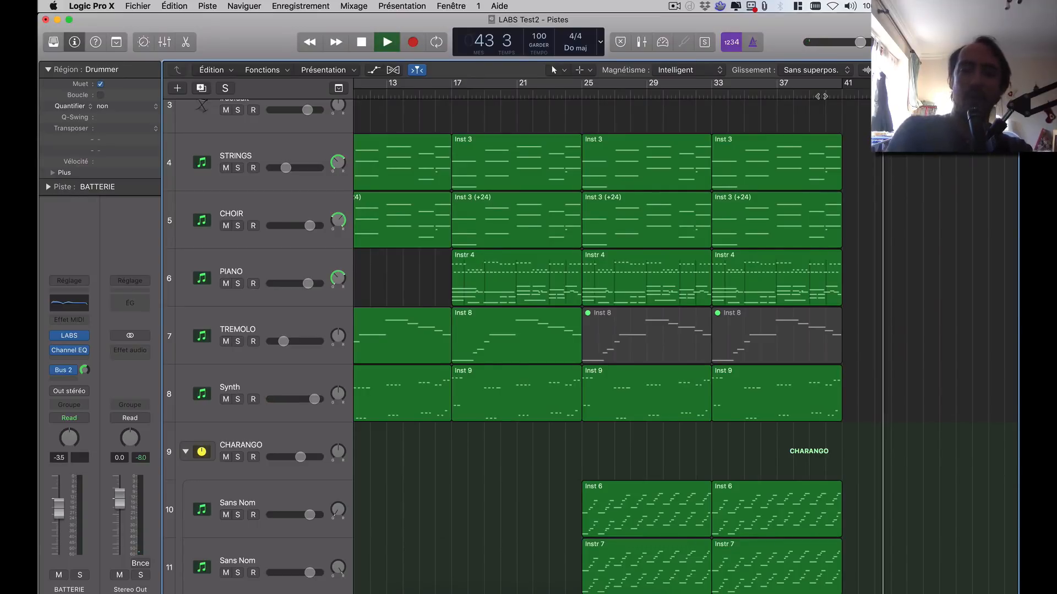
key(space)
key(Return)
scroll(508, 266, up, 5)
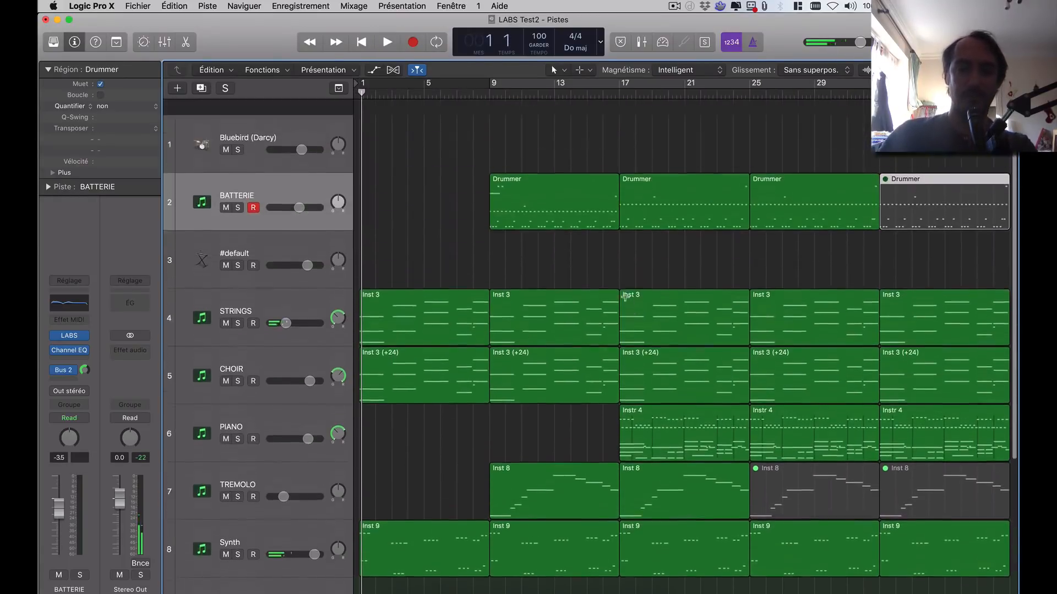
Open LABS on the STRINGS track, move its window clear of the track headers, and solo the track
scroll(509, 267, down, 2)
click(246, 243)
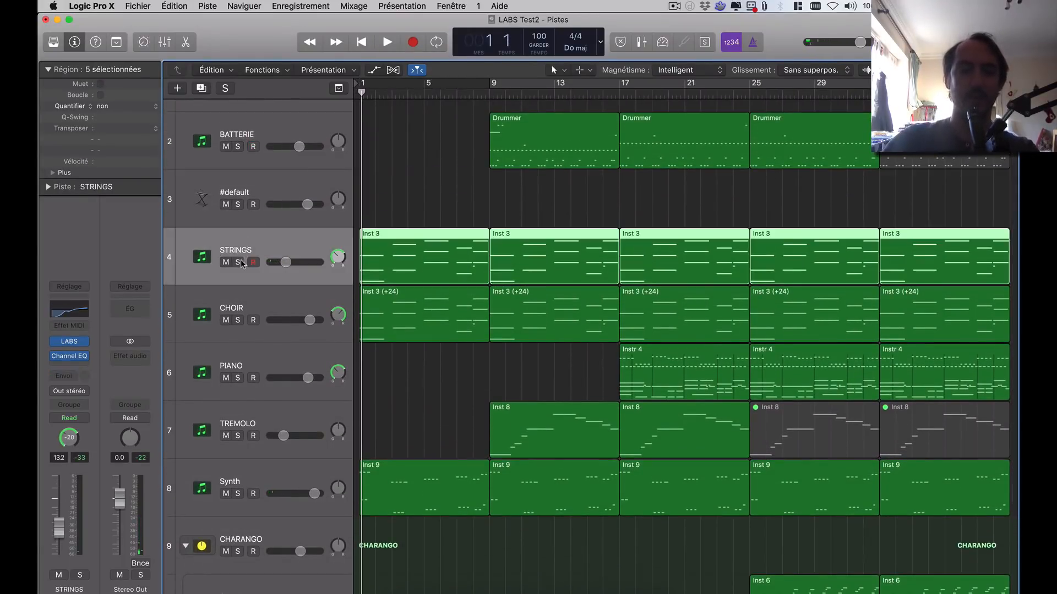
click(71, 342)
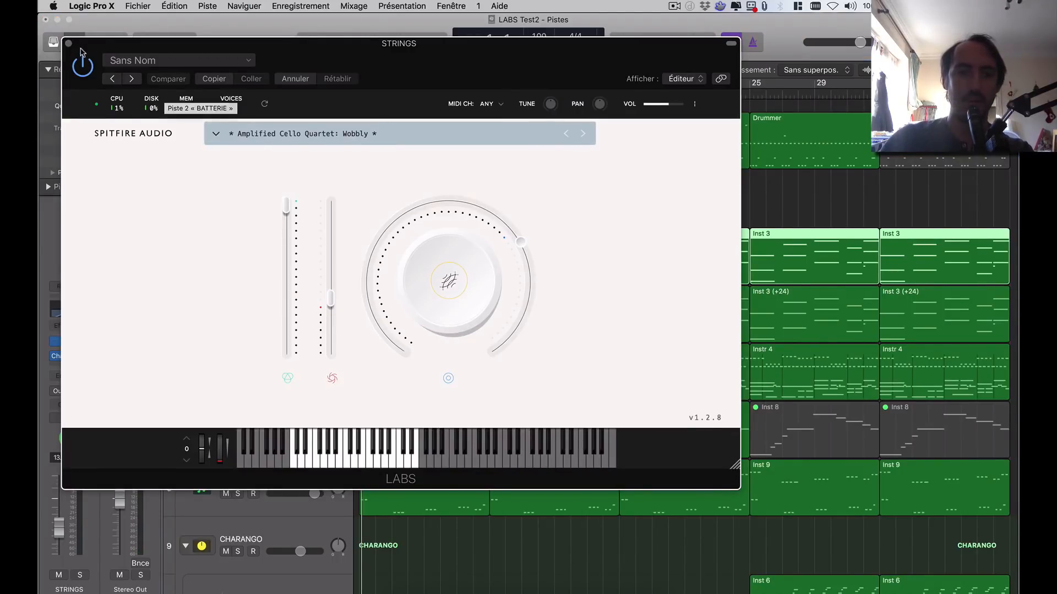
drag(80, 49, 391, 282)
click(237, 263)
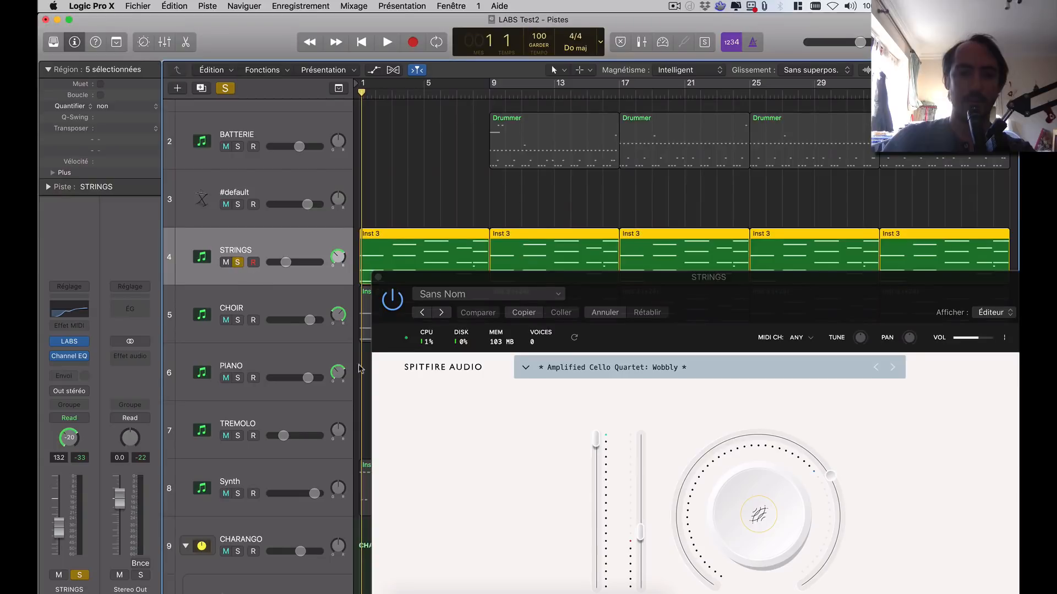
Play the soloed STRINGS track while viewing its LABS Strings preset list, closing the plugin window when done
key(space)
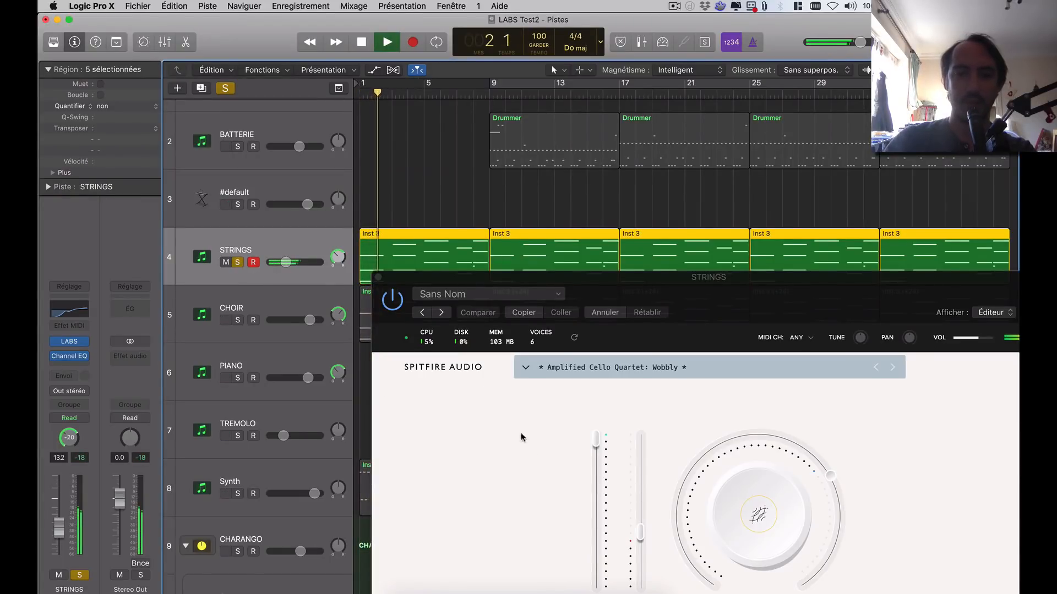
click(666, 374)
scroll(708, 478, down, 3)
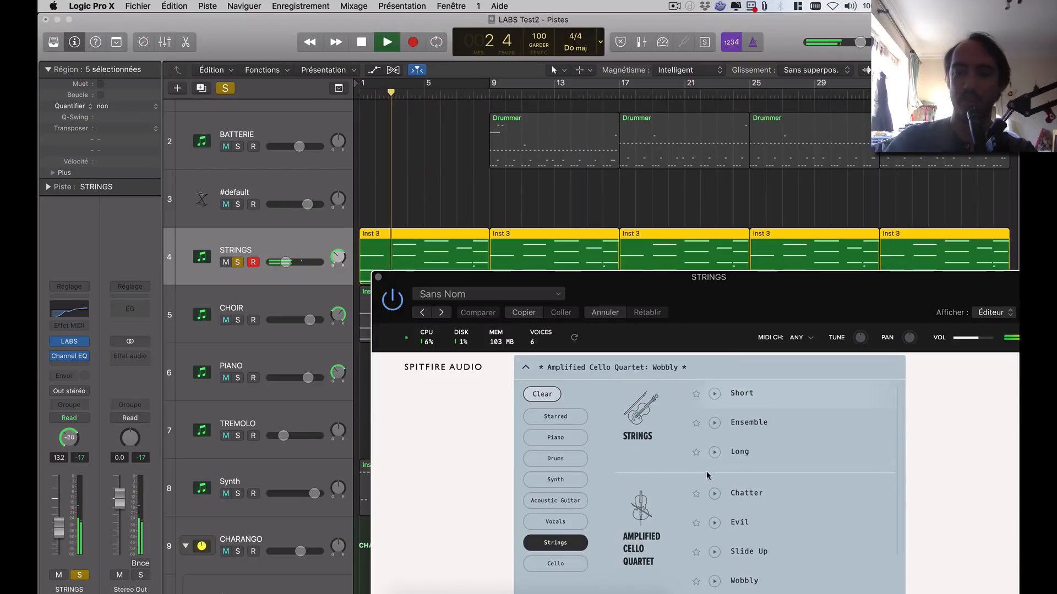
click(378, 277)
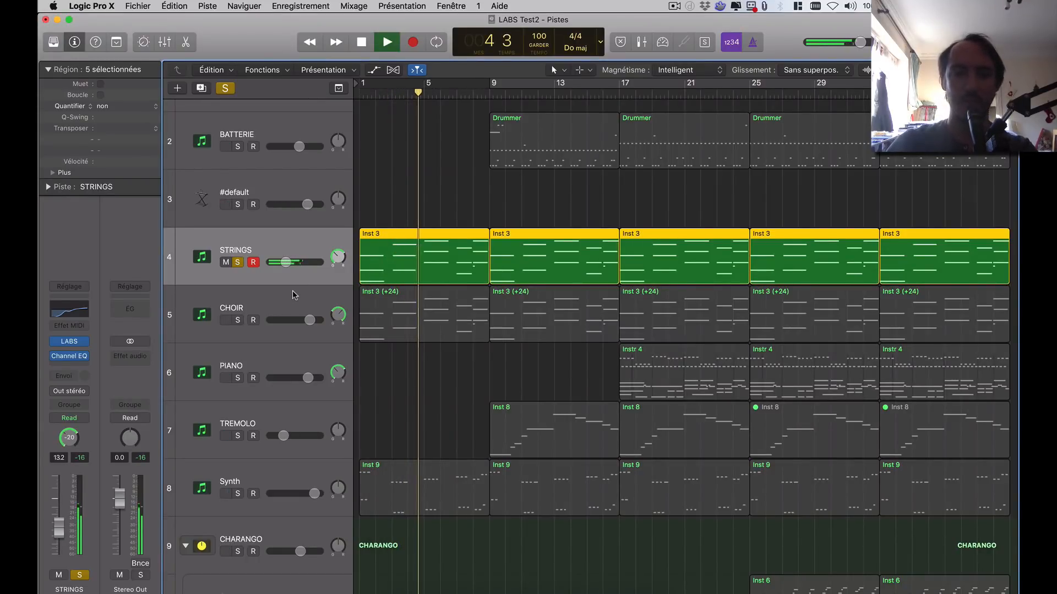
Solo the CHOIR track in place of STRINGS and play its opening from bar 1
click(275, 307)
click(238, 319)
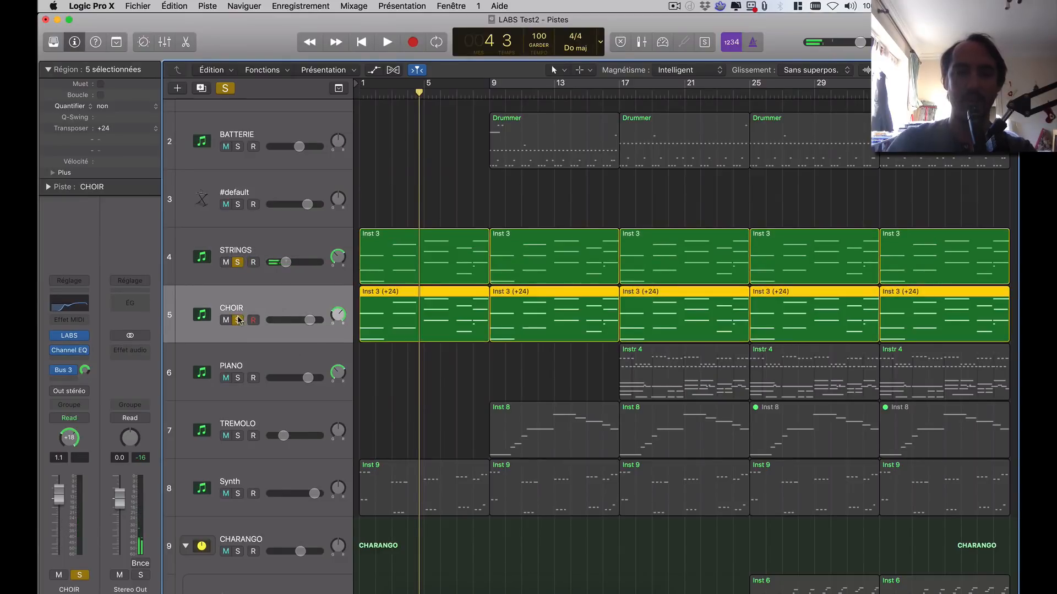
key(Return)
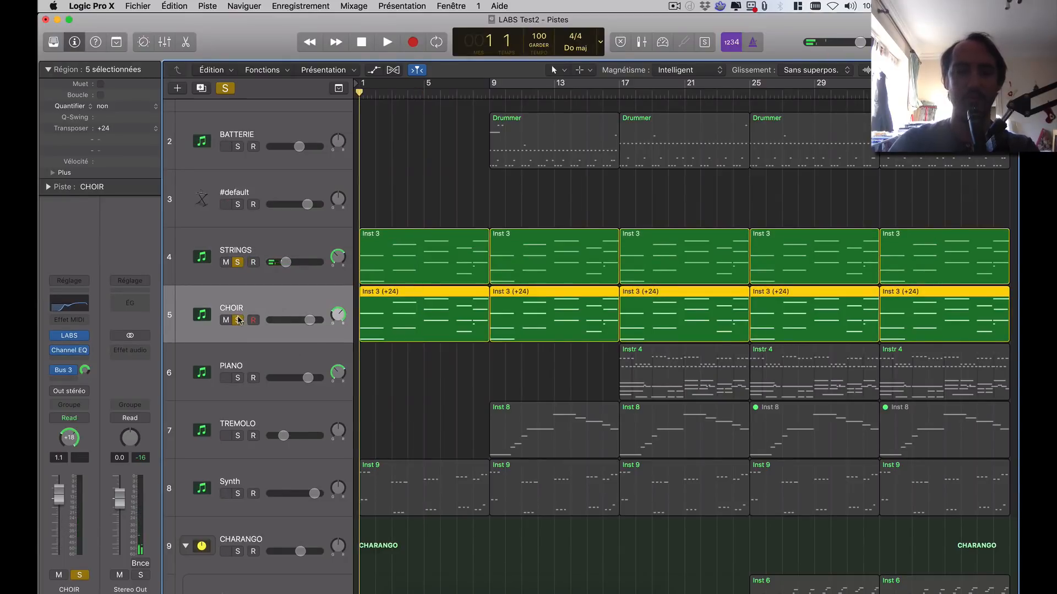
click(238, 262)
key(space)
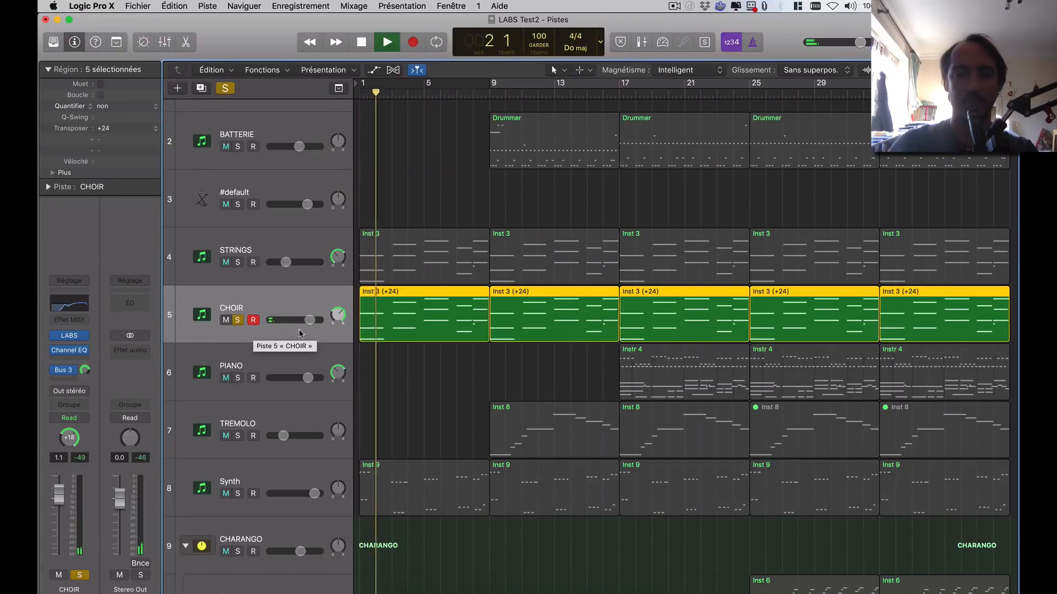
key(space)
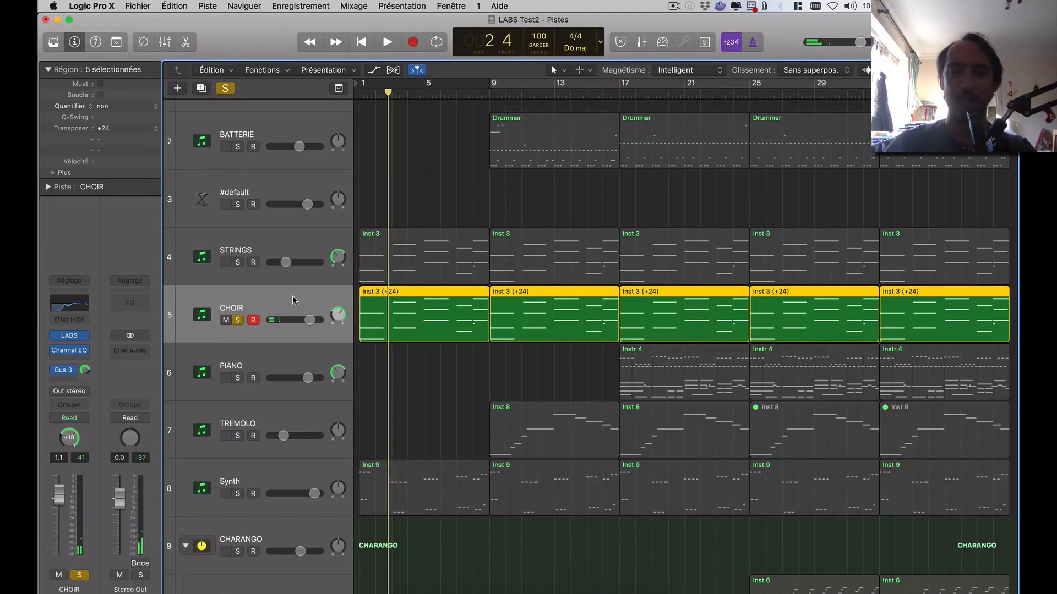
Open LABS on the CHOIR track and shorten the Attack with the main knob
click(71, 335)
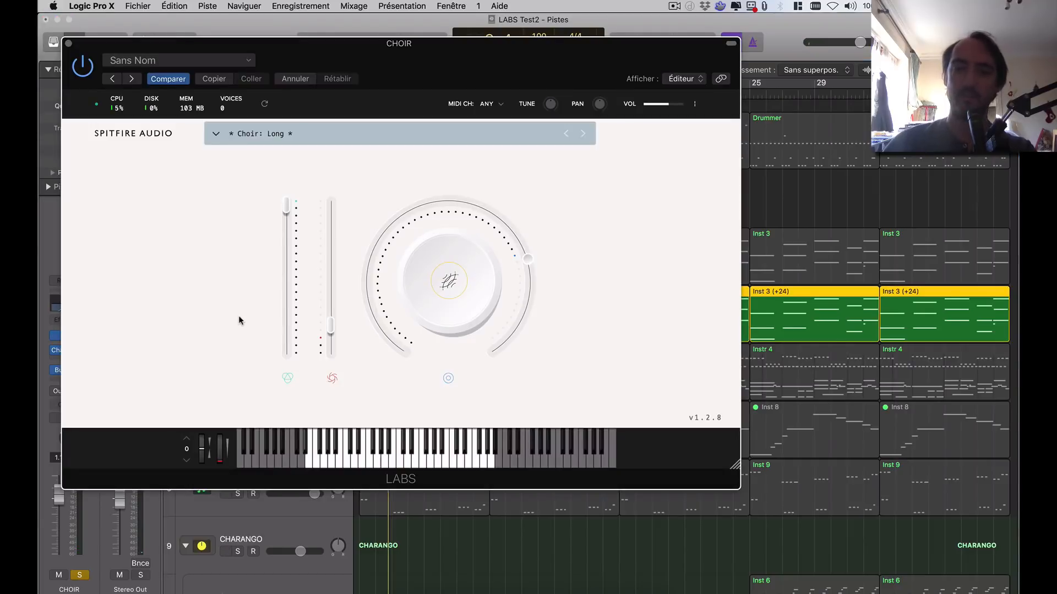
mouse_move(464, 265)
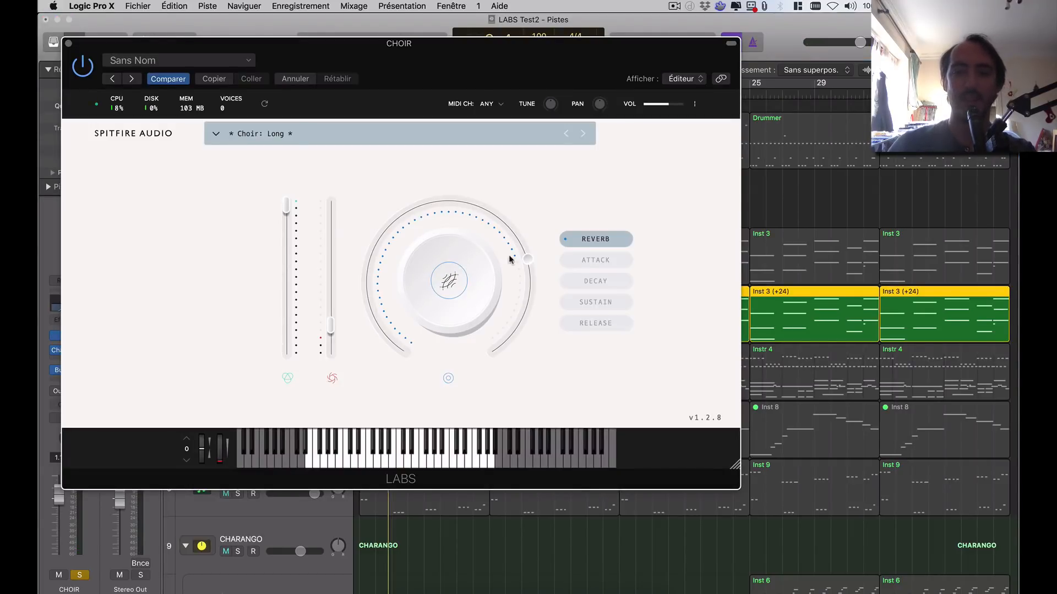
mouse_move(367, 273)
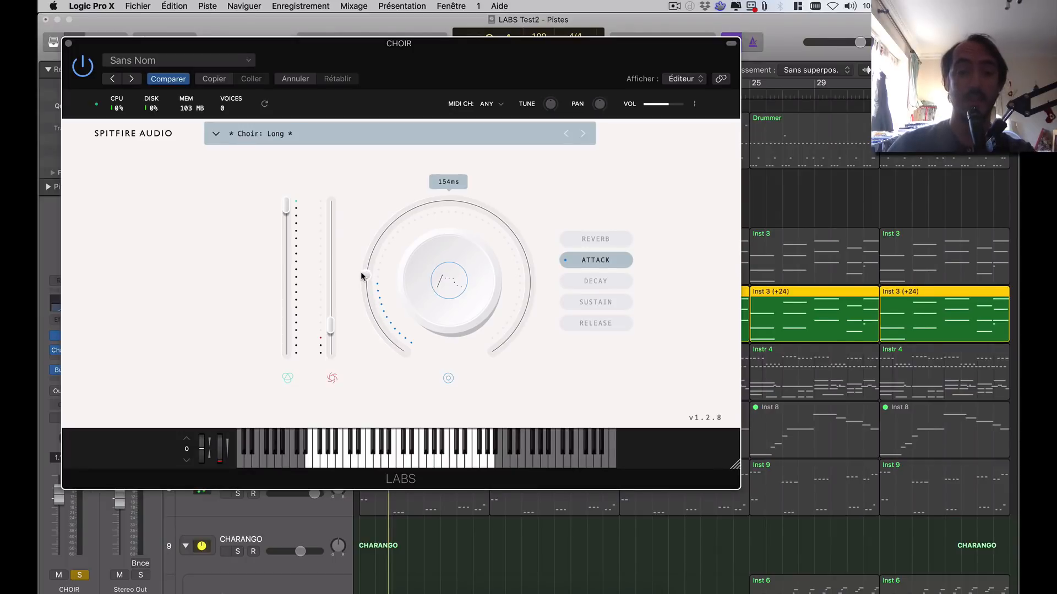
drag(364, 278, 373, 312)
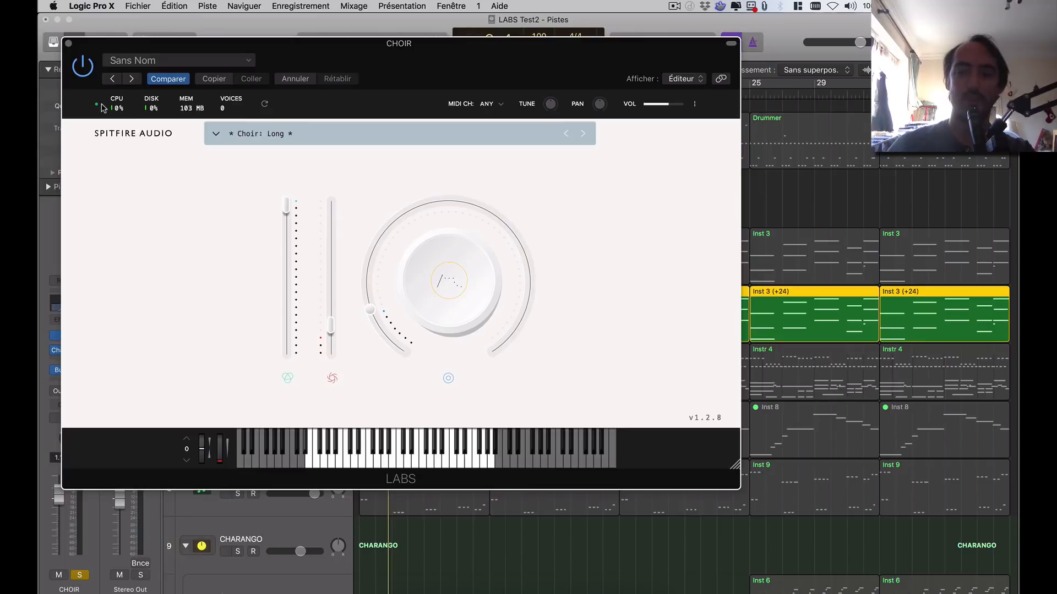
Play CHOIR from the beginning while raising the red-dotted LABS slider slightly, then close the plugin window and stop
click(432, 538)
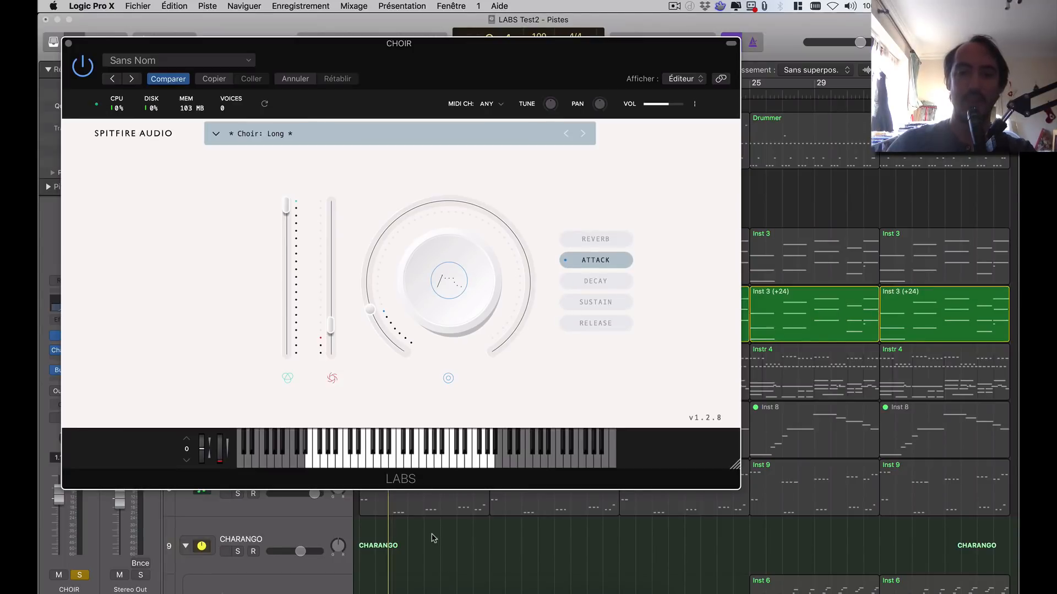
key(Return)
key(space)
mouse_move(288, 263)
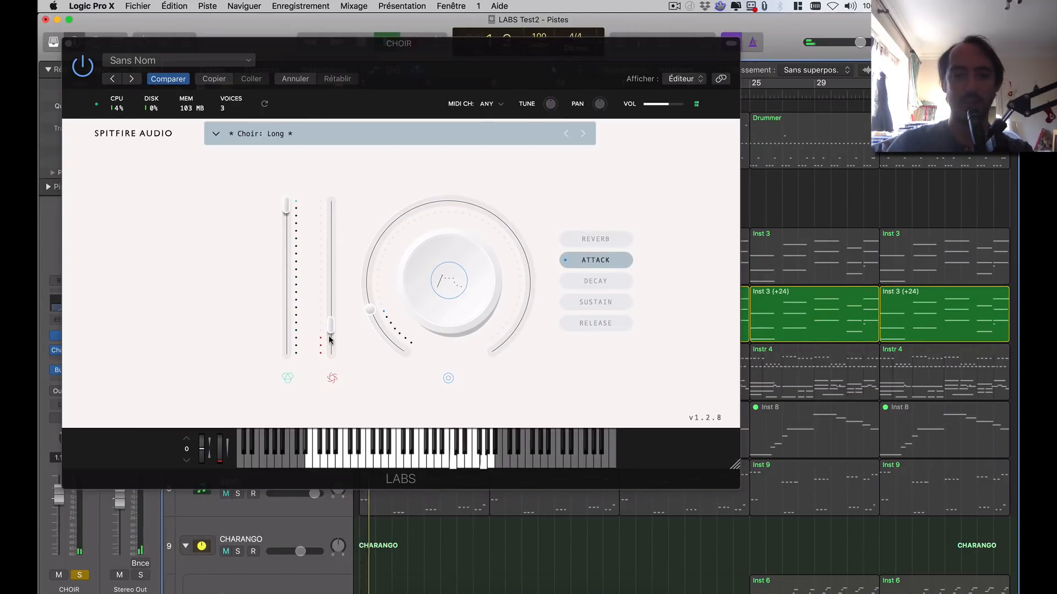
drag(330, 328, 328, 314)
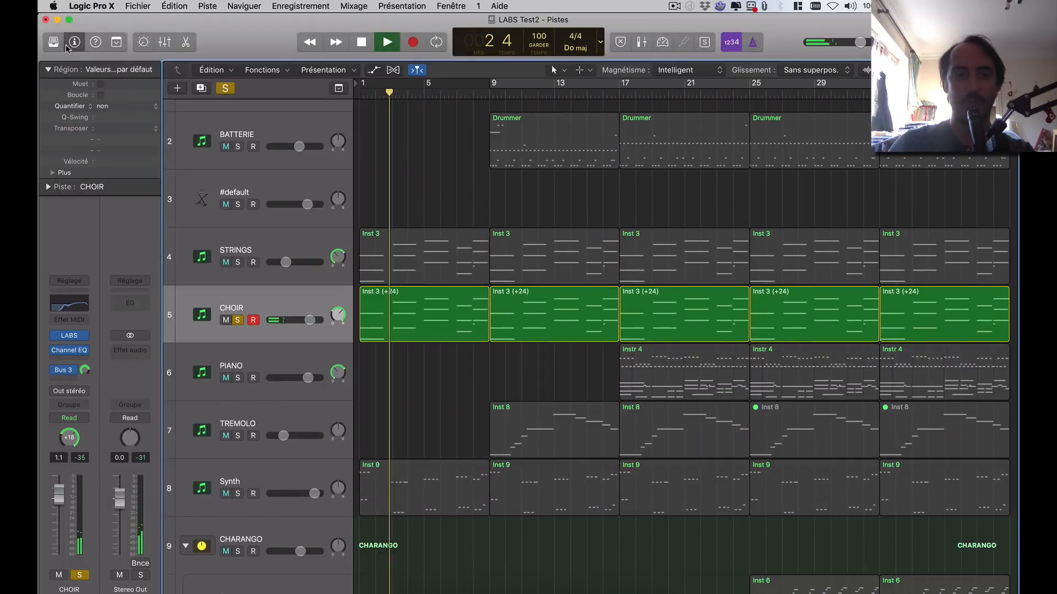
click(68, 43)
key(space)
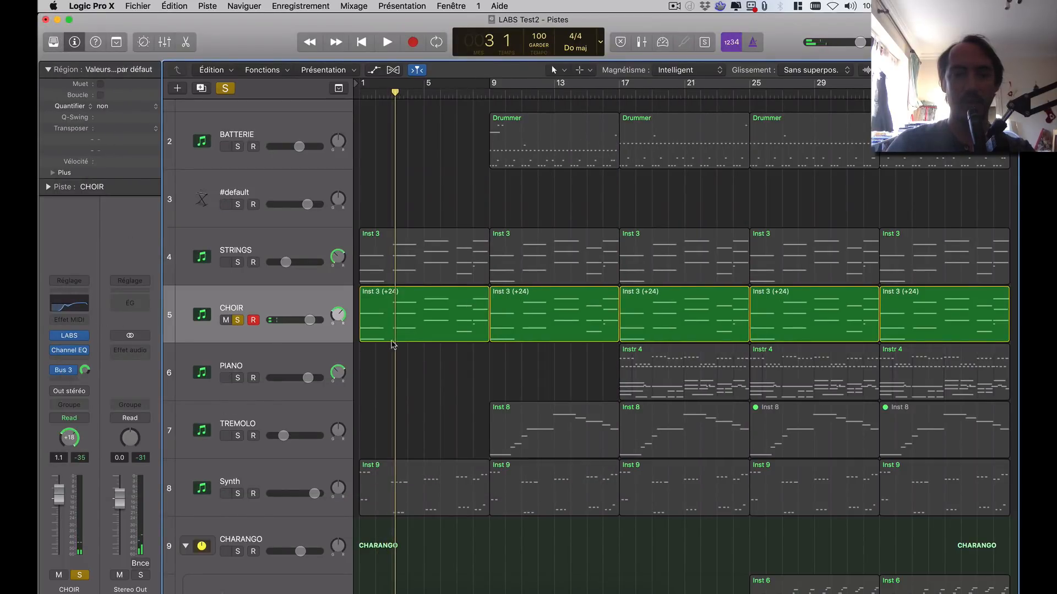
Compare the first STRINGS region with the first CHOIR region and examine the CHOIR region's transposition setting
click(405, 249)
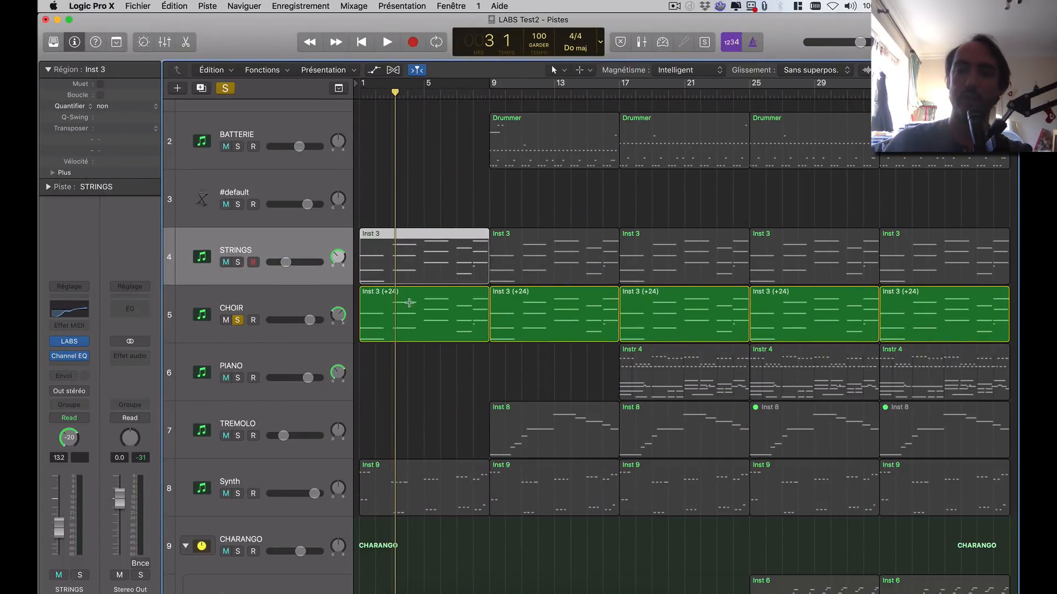
click(393, 301)
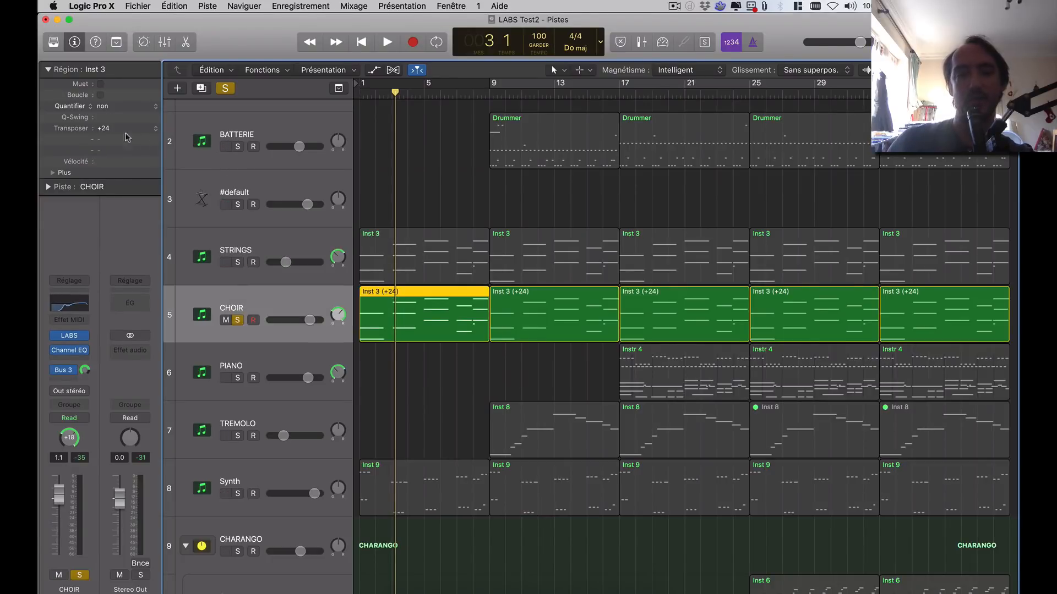
double_click(105, 127)
click(75, 131)
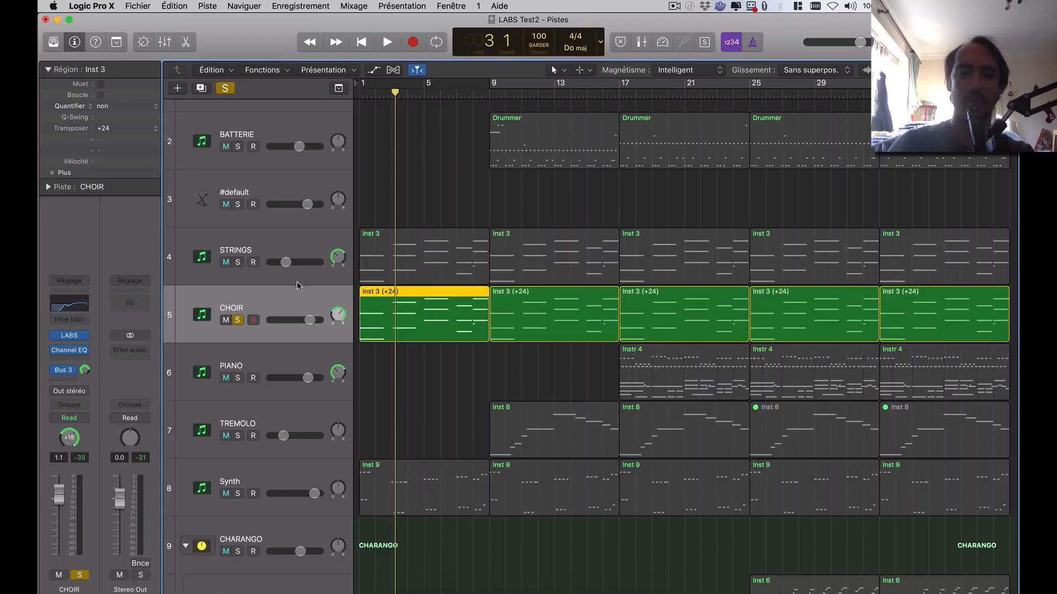
Solo STRINGS alongside CHOIR and play the opening of both tracks together from bar 1
click(238, 262)
key(Return)
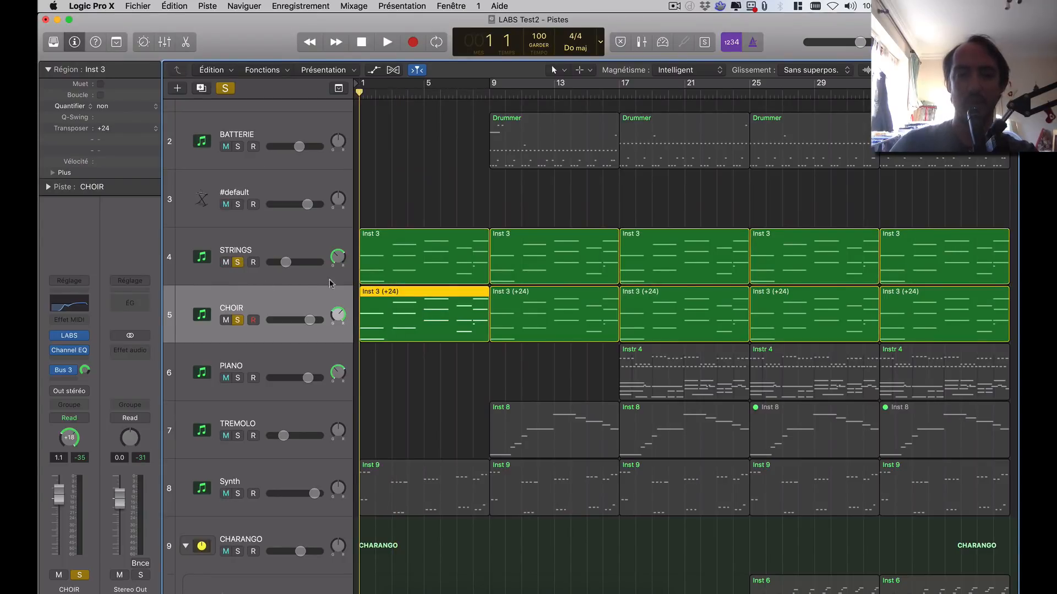
key(space)
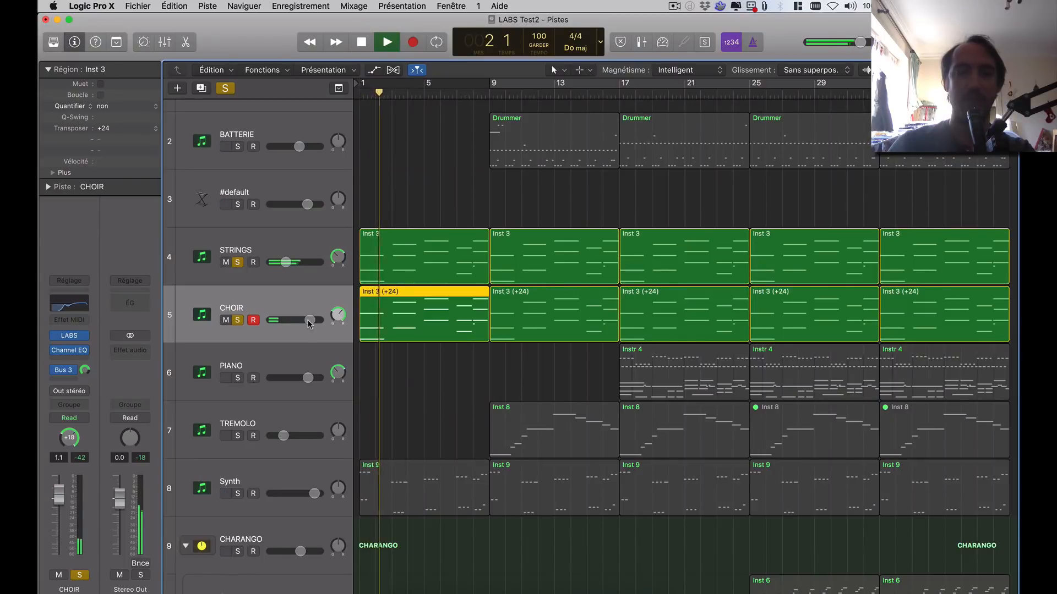
key(space)
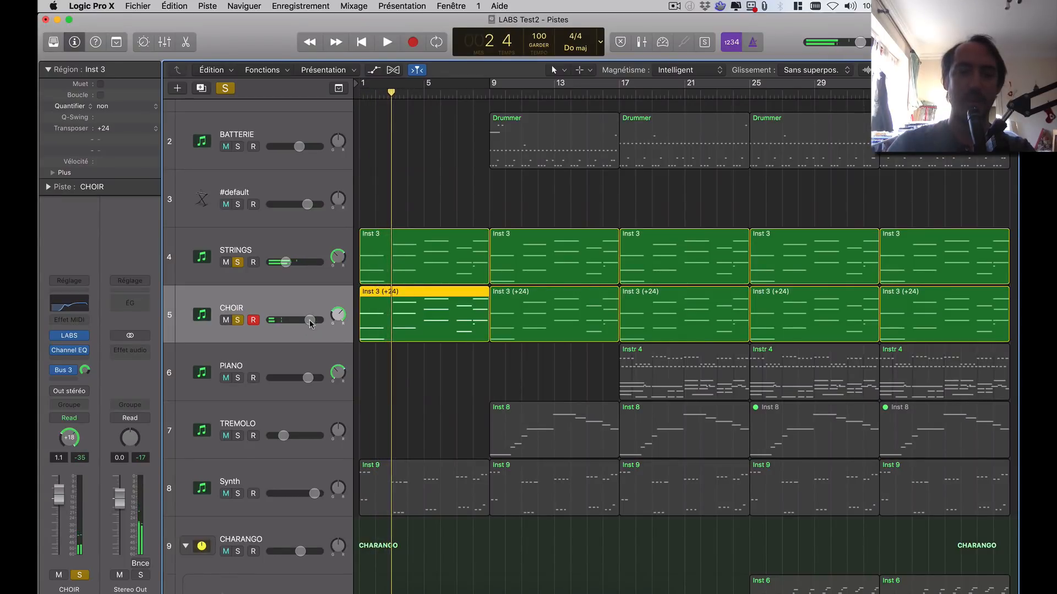
Raise the CHOIR track's volume to 2.7 dB and listen to it with STRINGS
click(322, 338)
drag(310, 320, 313, 319)
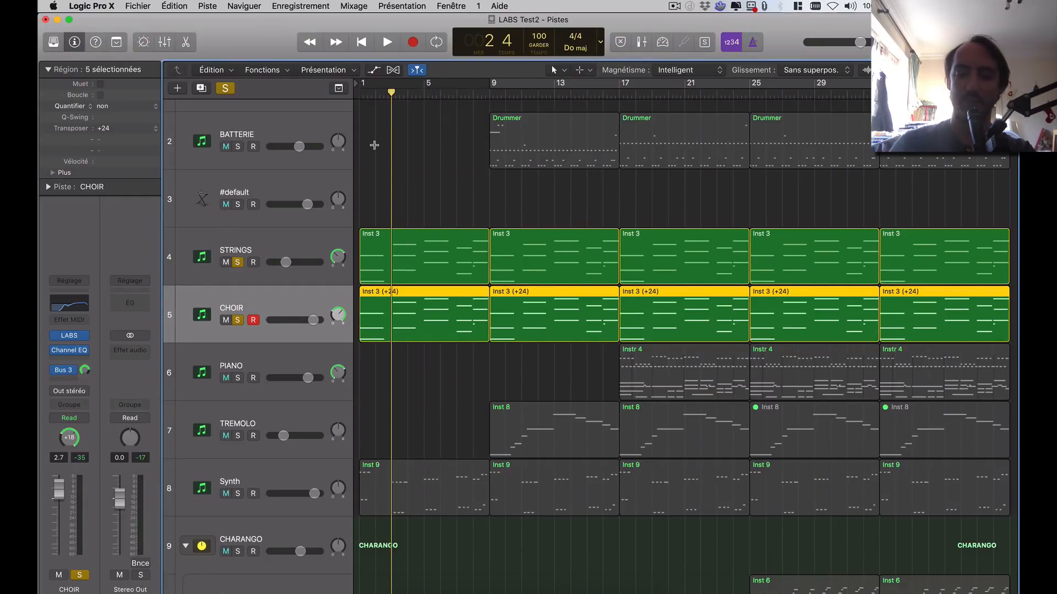
key(space)
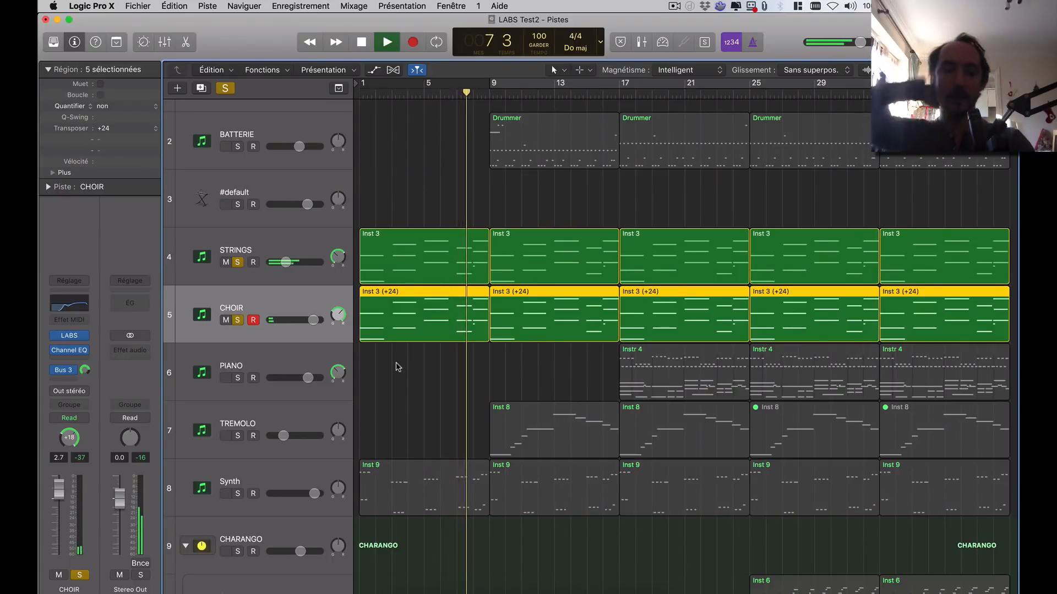
key(space)
Open LABS on the Synth track and look through its Synth Pads preset list, closing the list without changing the preset
click(270, 485)
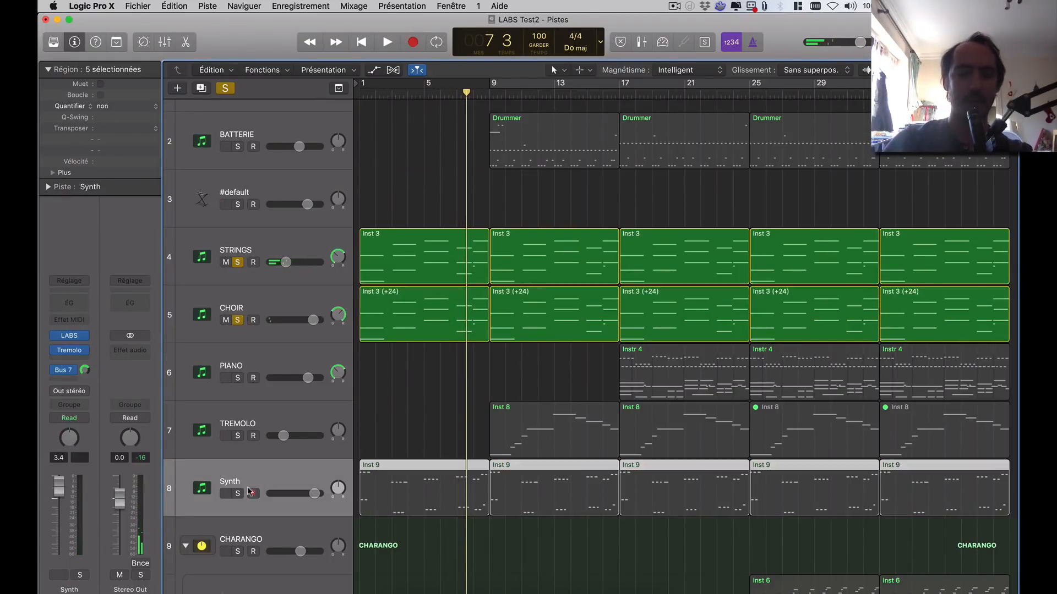
click(70, 336)
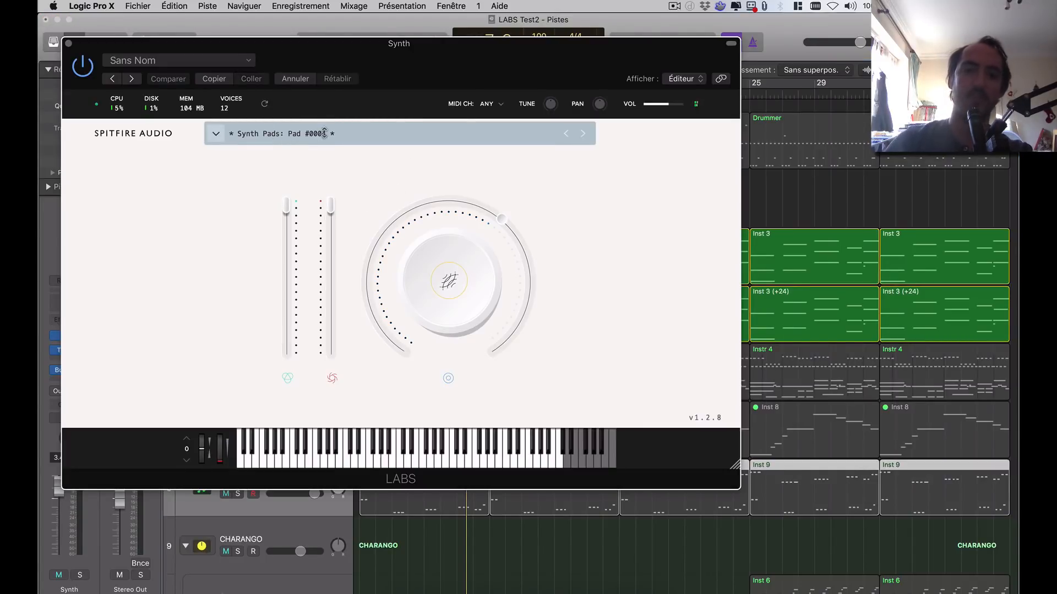
click(324, 133)
scroll(445, 249, down, 3)
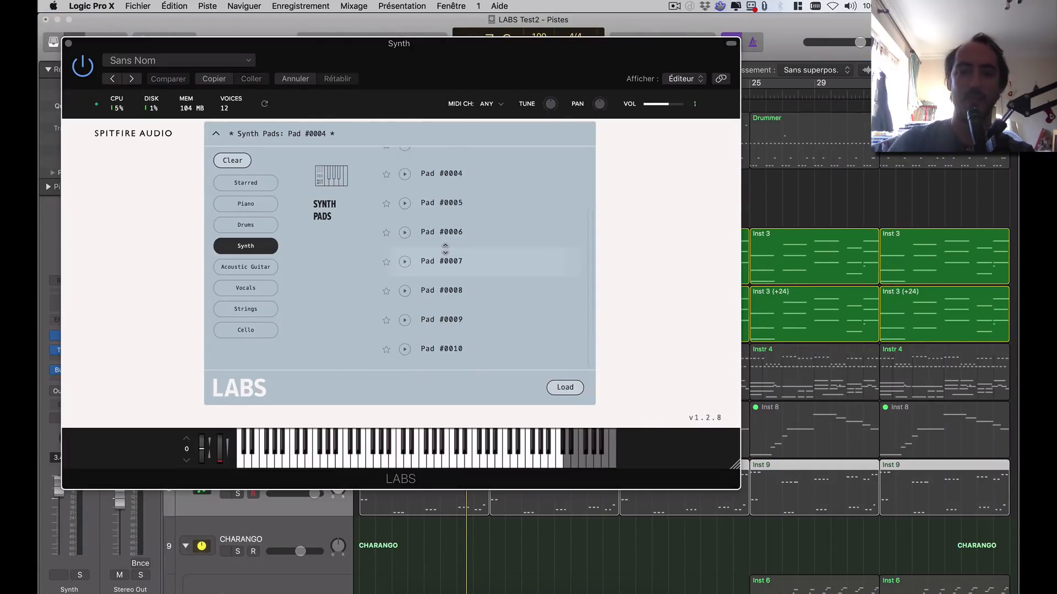
scroll(445, 249, up, 3)
click(671, 289)
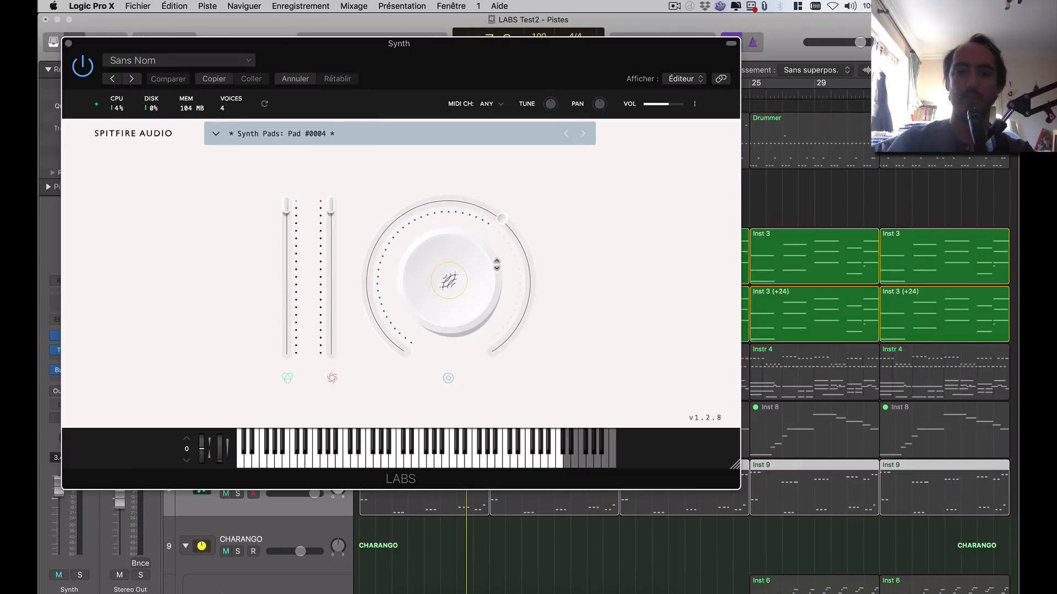
Assign the Attack parameter to the LABS main knob on the Synth track and close the plugin
mouse_move(467, 278)
click(595, 281)
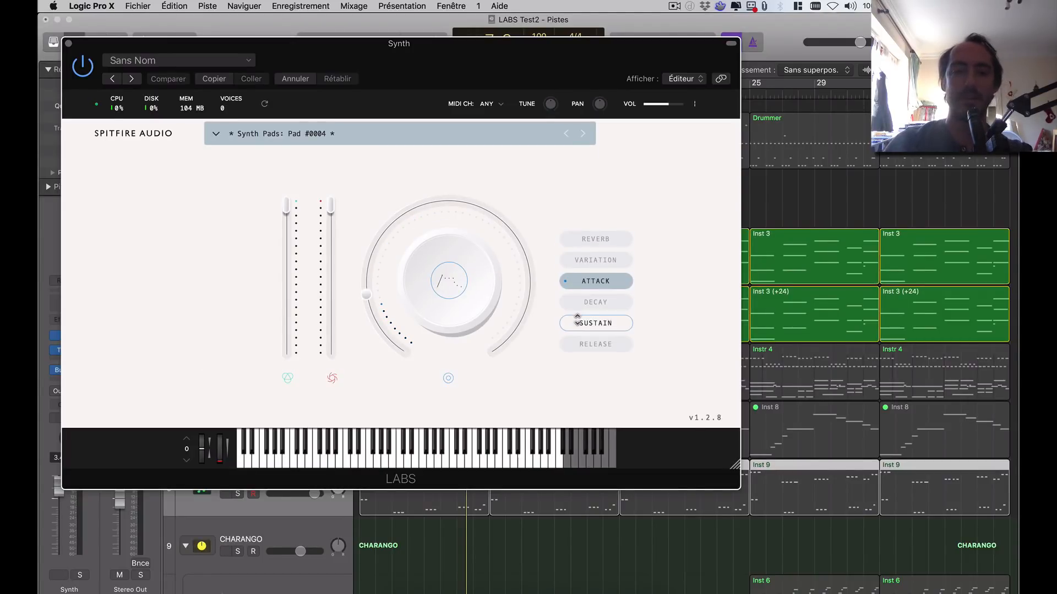
click(68, 44)
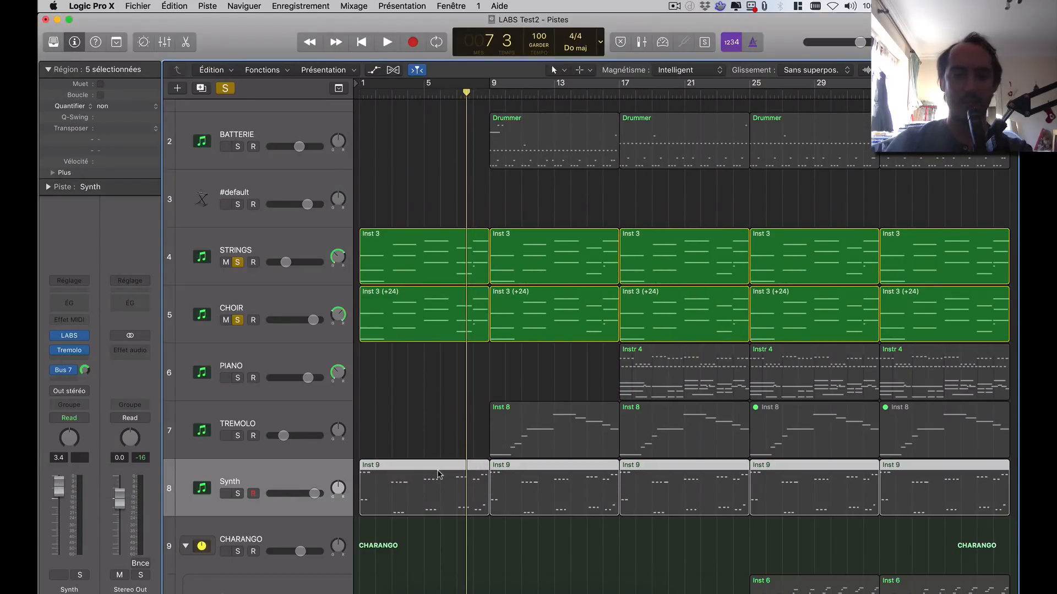
Solo the Synth track alone, removing the solos from CHOIR and STRINGS, and play it from bar 1
click(238, 493)
key(Return)
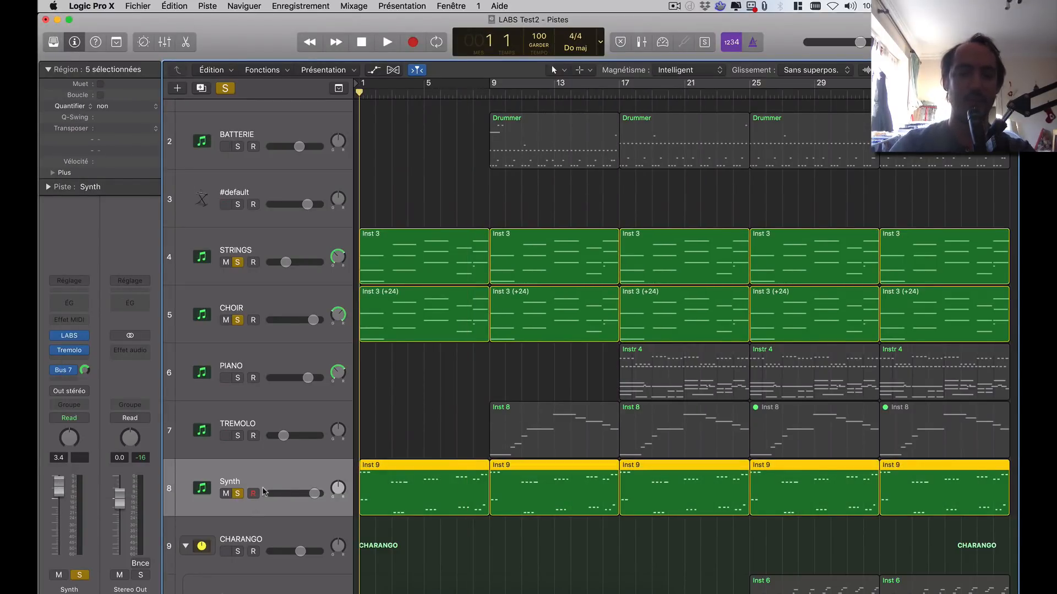
key(space)
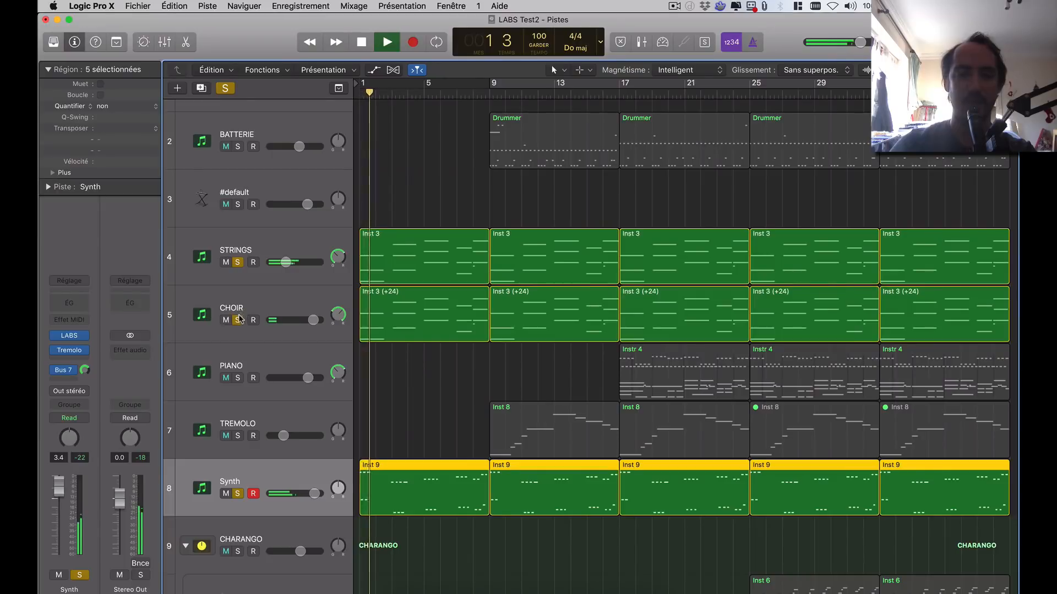
click(238, 320)
click(238, 263)
key(Return)
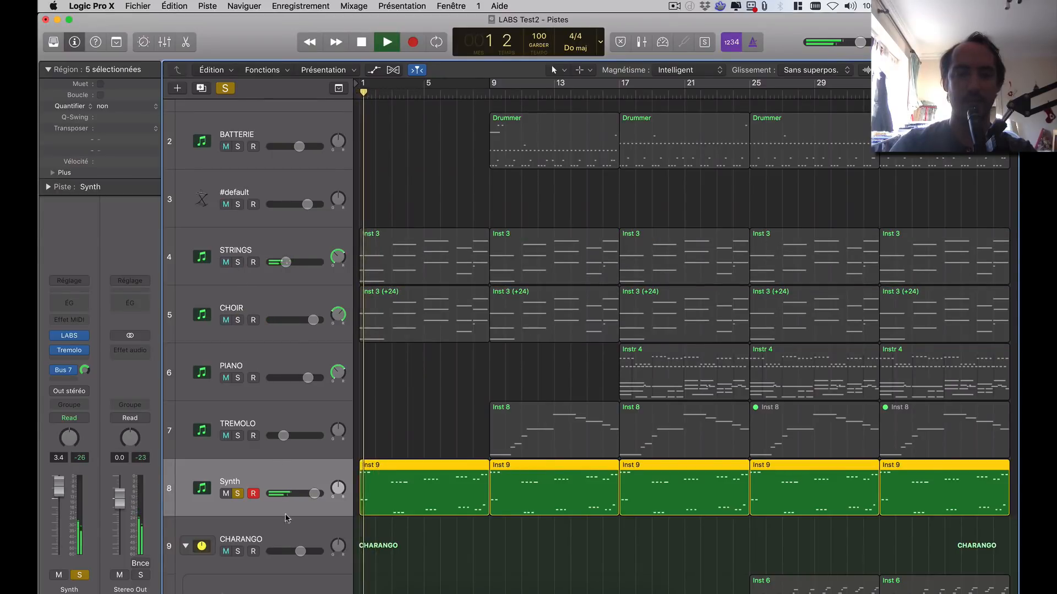
key(space)
Open the Tremolo effect on the Synth track and compare the sound with the effect bypassed and active
click(70, 351)
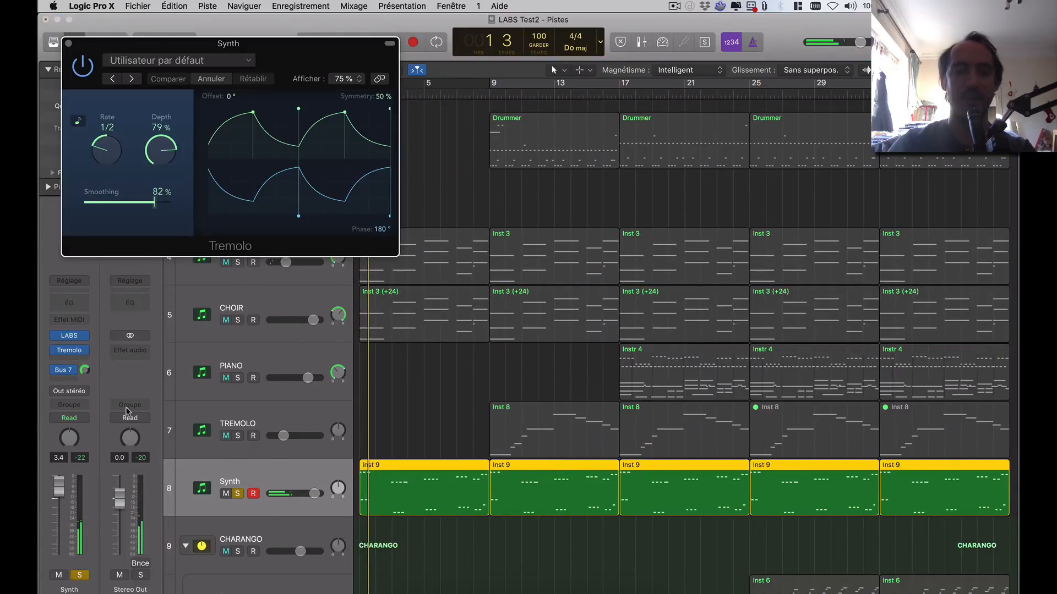
key(space)
click(82, 71)
key(Return)
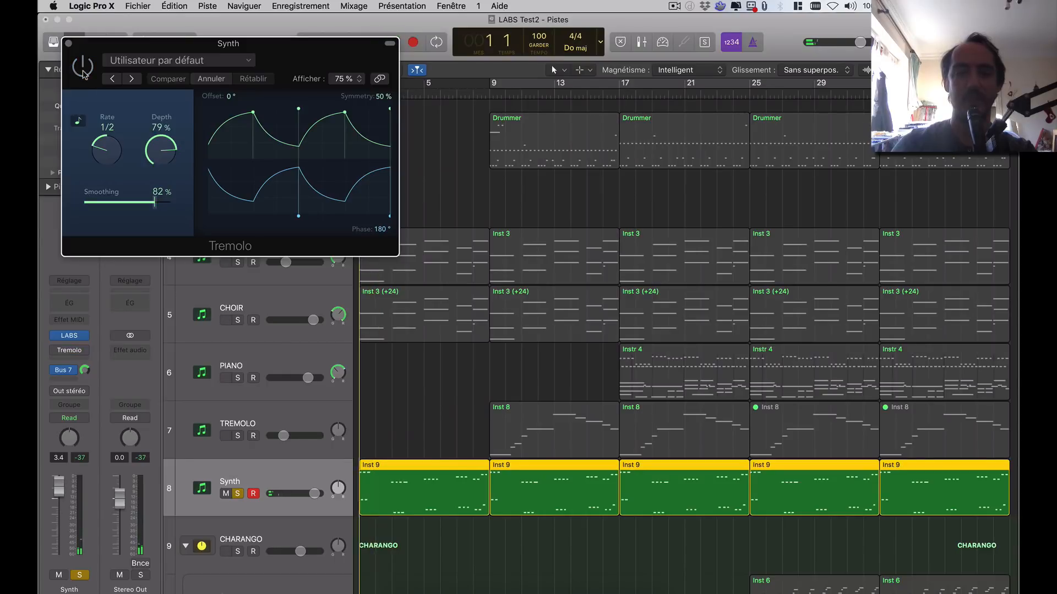
click(83, 71)
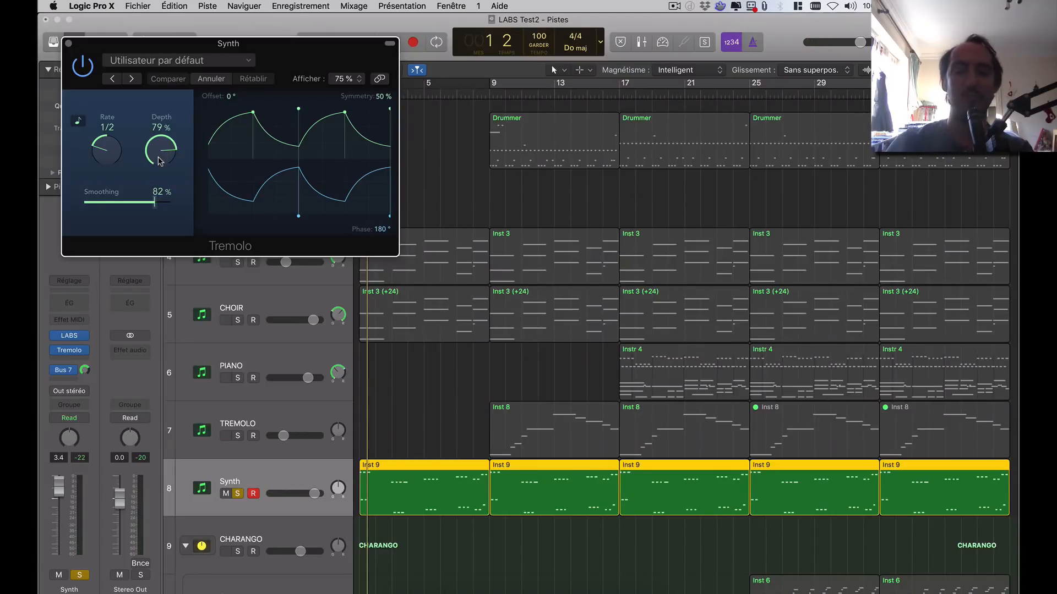
Try the Synth's Tremolo at 100% depth and 100% smoothing, restore its original settings and close the effect
drag(155, 117, 187, 203)
key(space)
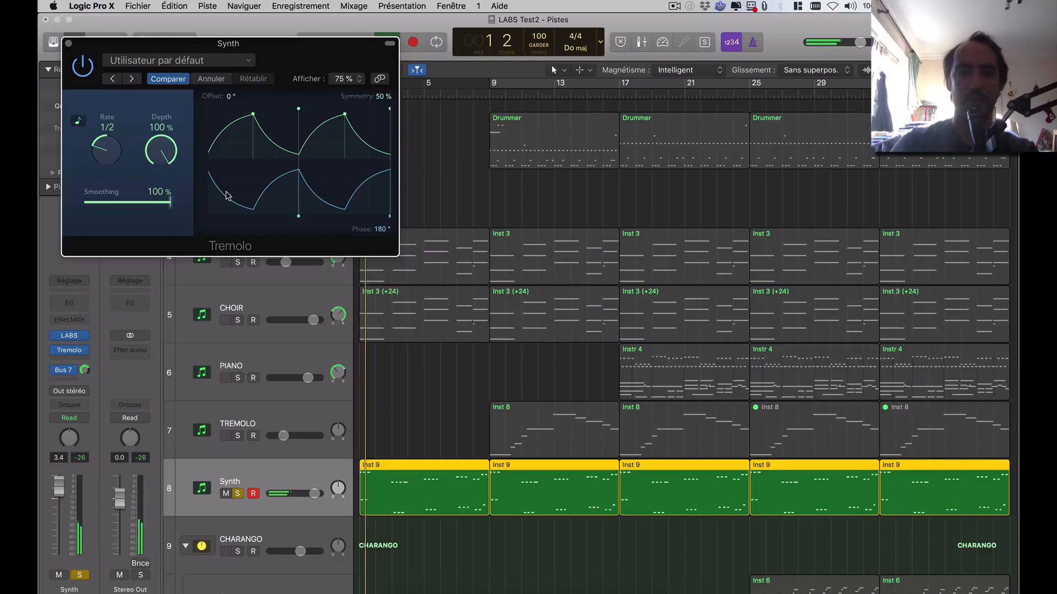
drag(168, 161, 165, 182)
click(174, 84)
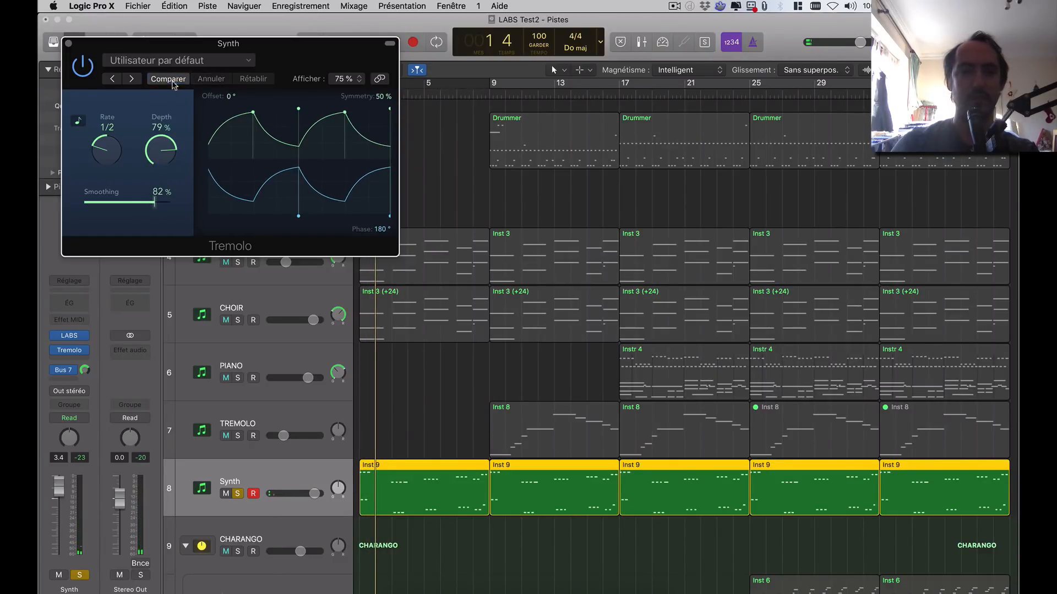
click(175, 85)
click(174, 84)
key(space)
key(space)
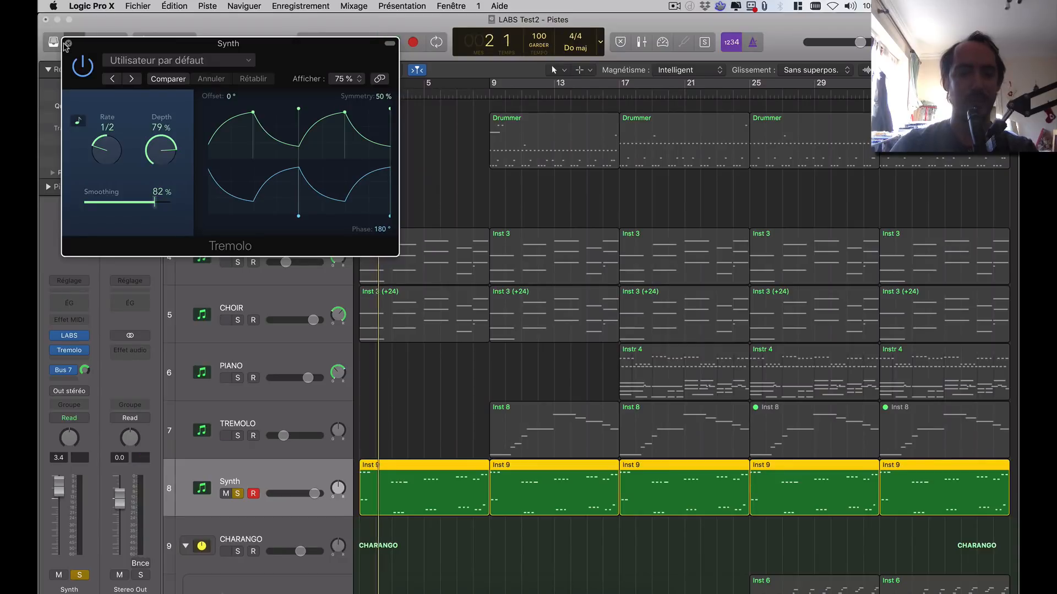
click(68, 43)
Select the CHOIR track and show the SHIFT CHOIR channel fed by its Bus 3 send
click(285, 243)
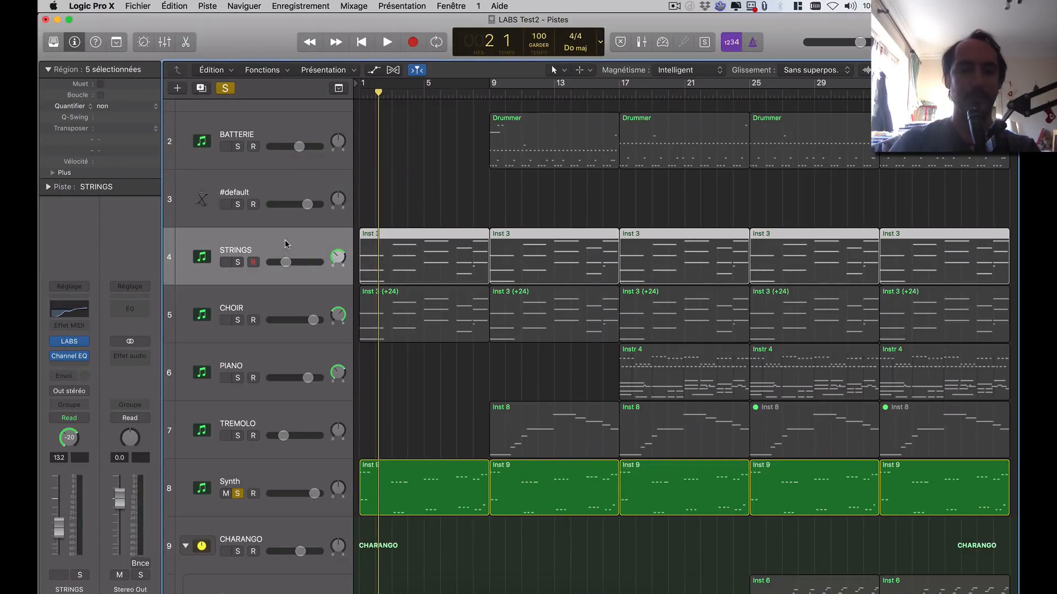
click(270, 312)
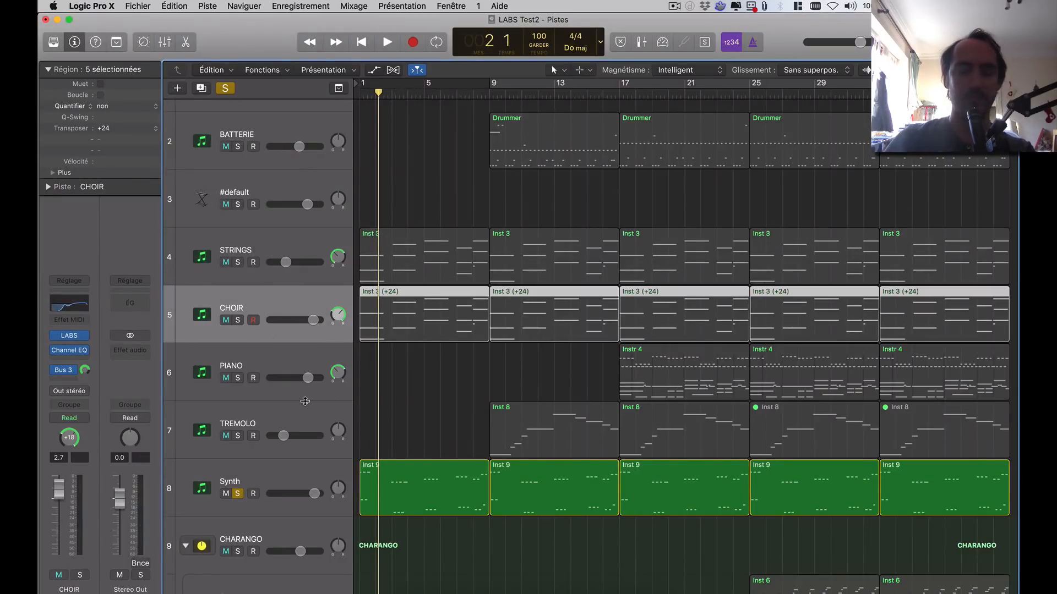
click(73, 372)
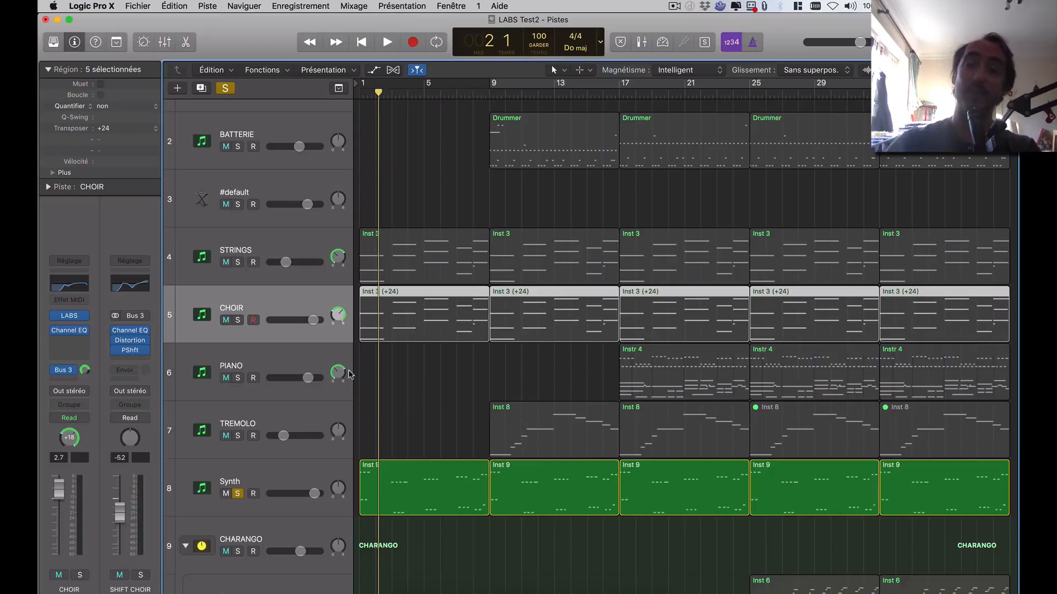
Solo CHOIR in place of Synth and play it from bar 1
click(237, 320)
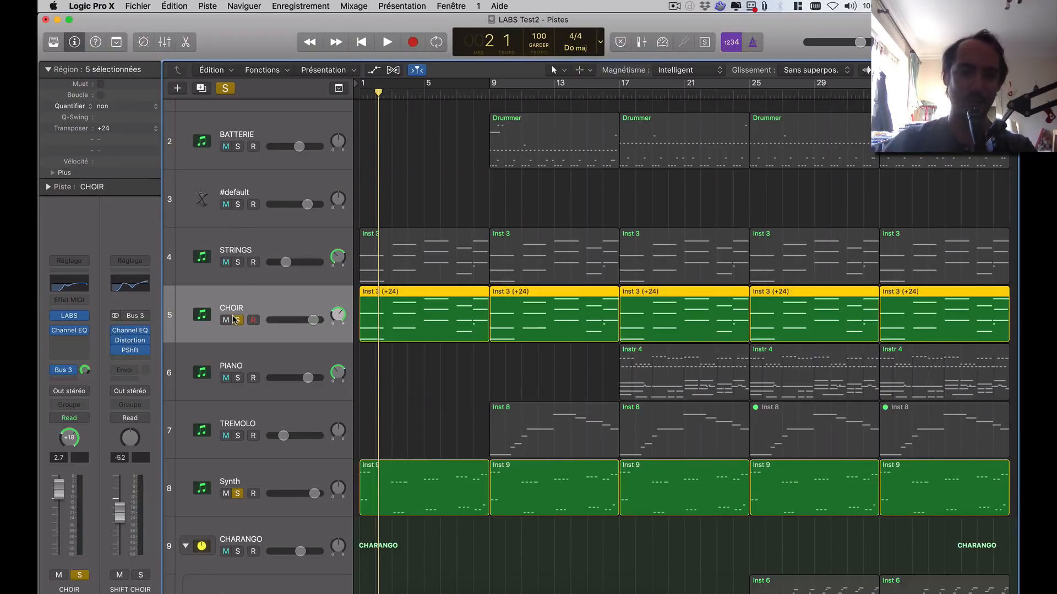
click(237, 493)
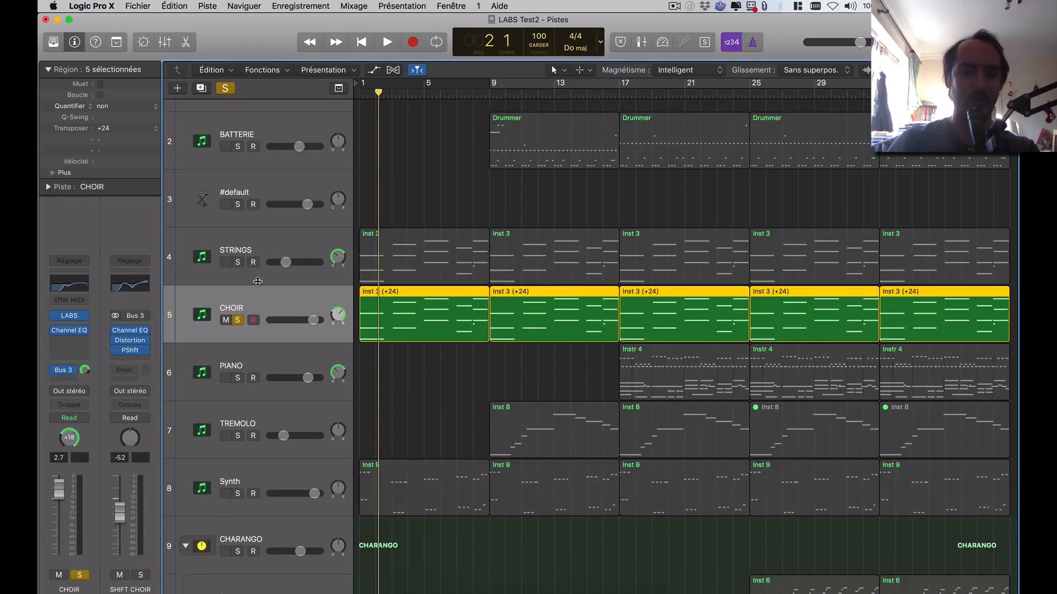
key(Return)
key(space)
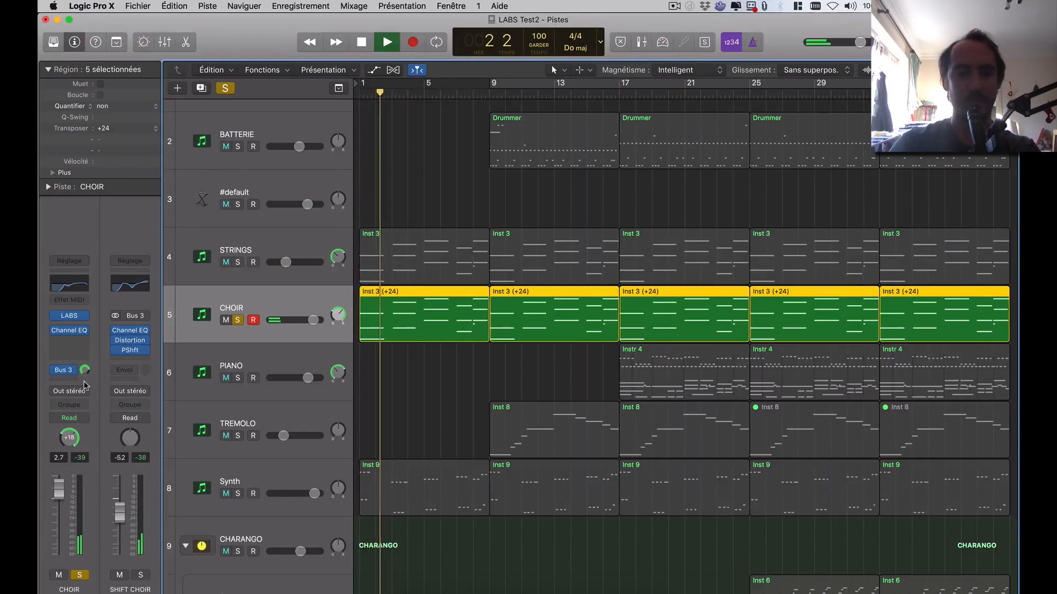
Compare the soloed CHOIR track with its Bus 3 send bypassed and active
click(55, 371)
key(Return)
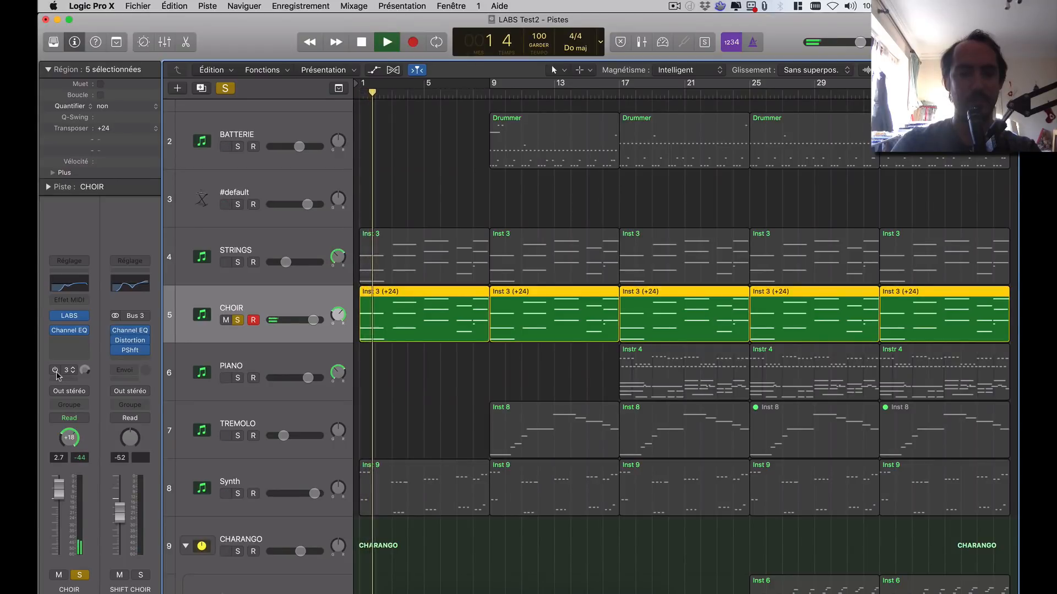
click(55, 371)
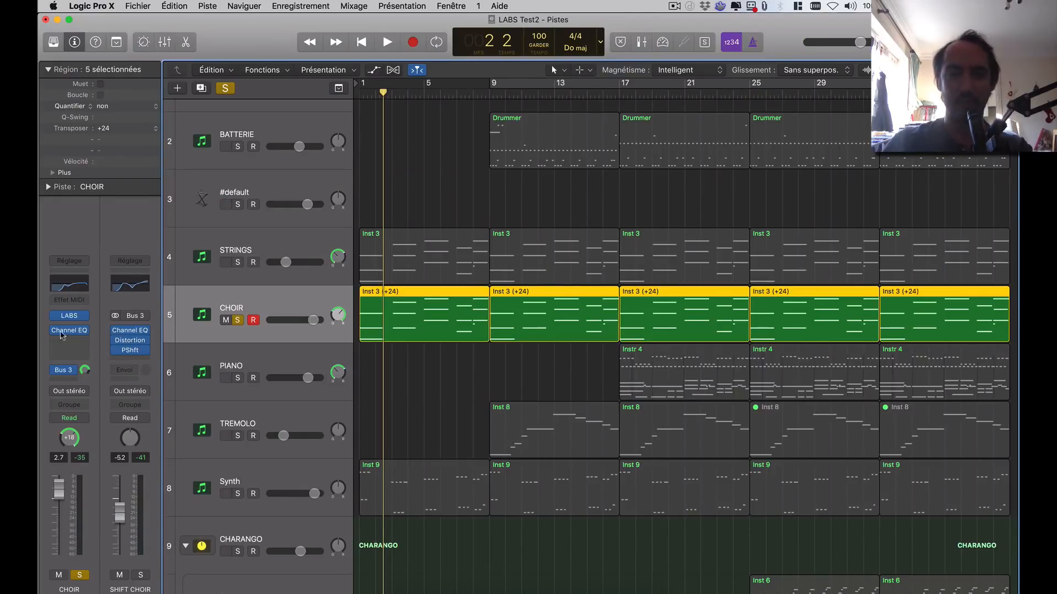
Return the playhead to bar 1 and examine the Pitch Shifter settings on the SHIFT CHOIR channel
key(Return)
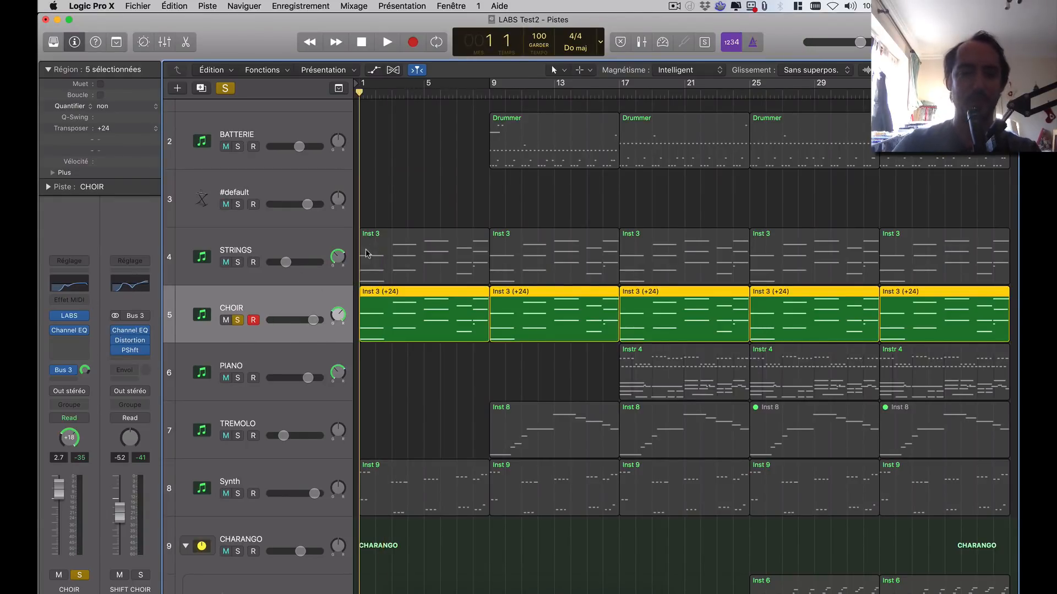
click(132, 351)
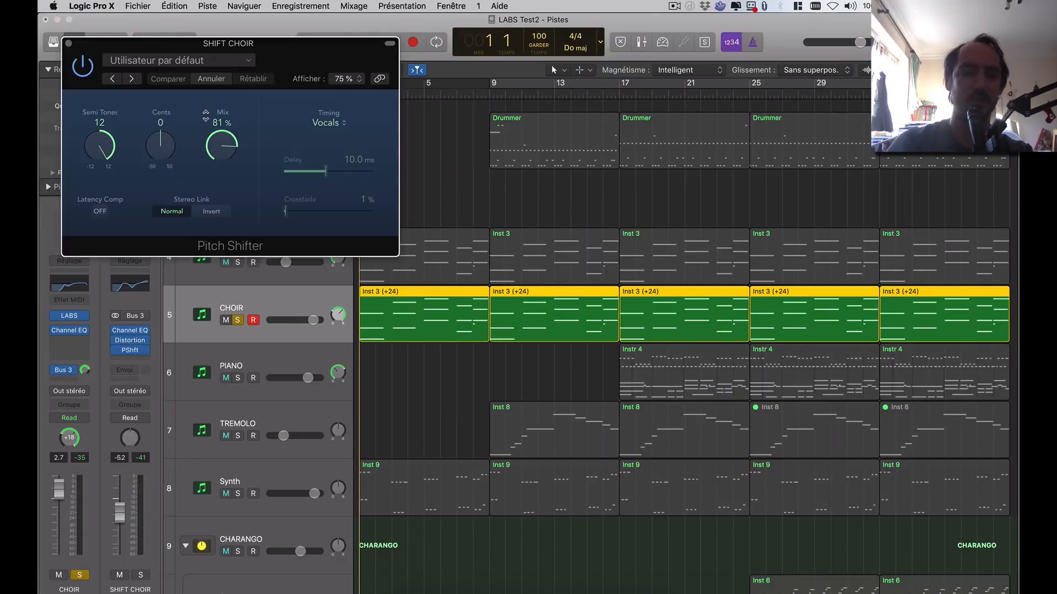
click(69, 43)
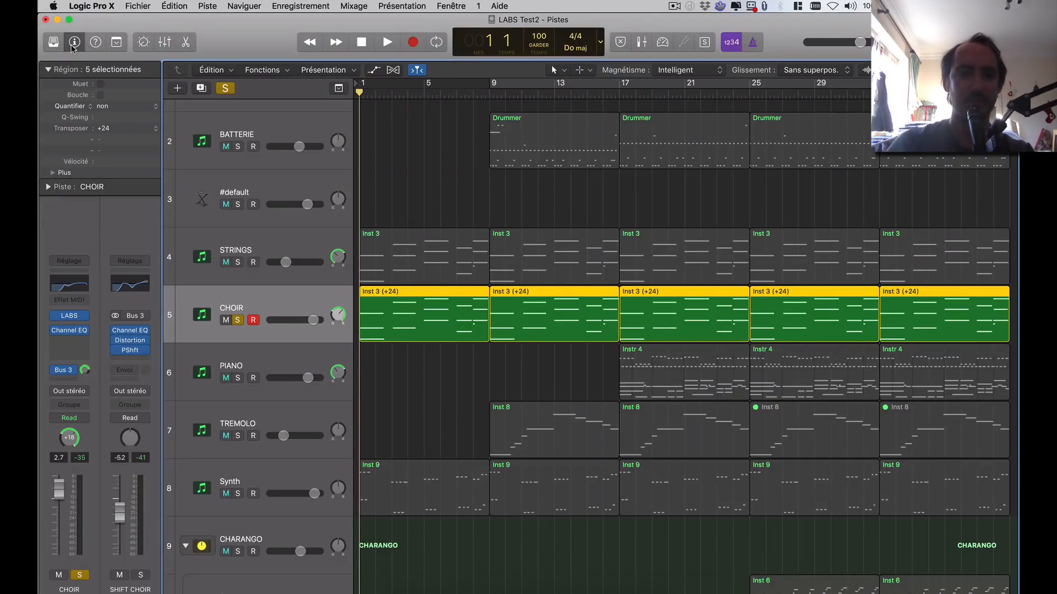
Play the SHIFT CHOIR channel soloed in place of CHOIR and raise its volume to 6.0 dB
click(79, 576)
key(space)
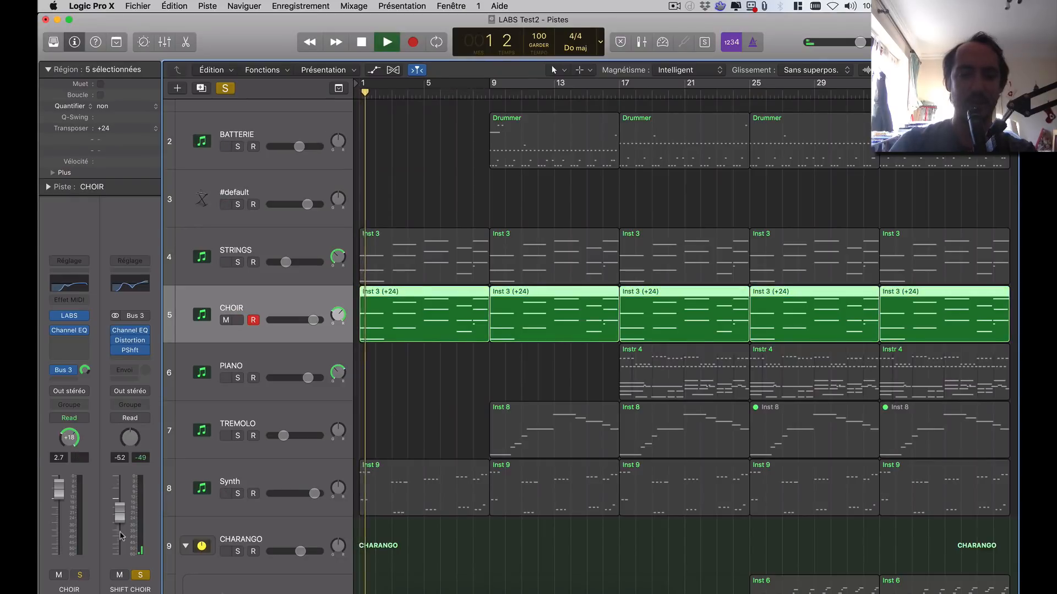
drag(119, 499, 119, 476)
Stop playback and examine the Distortion settings on the SHIFT CHOIR channel
mouse_move(131, 345)
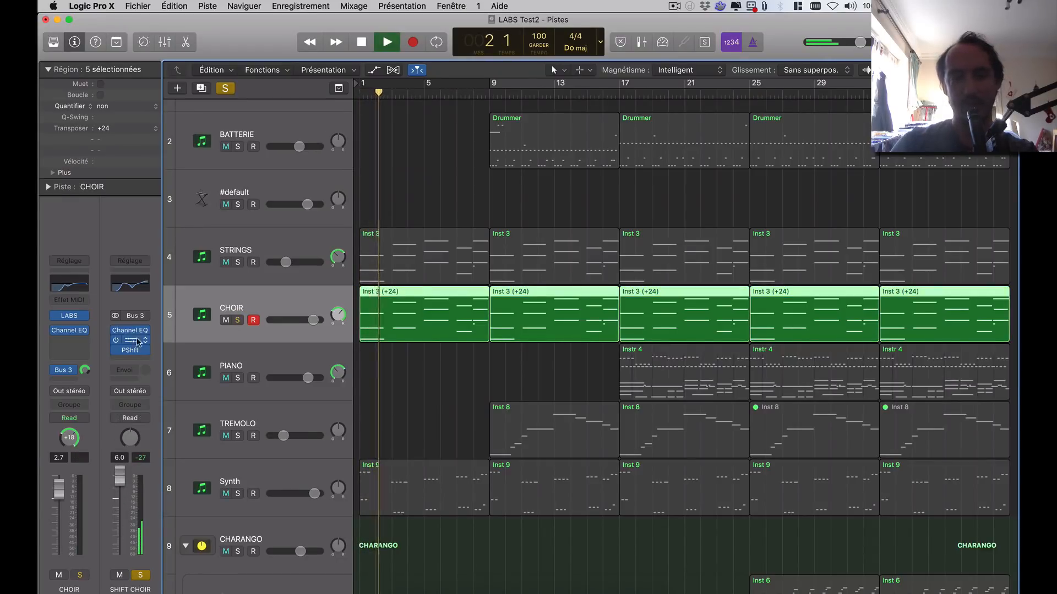
key(space)
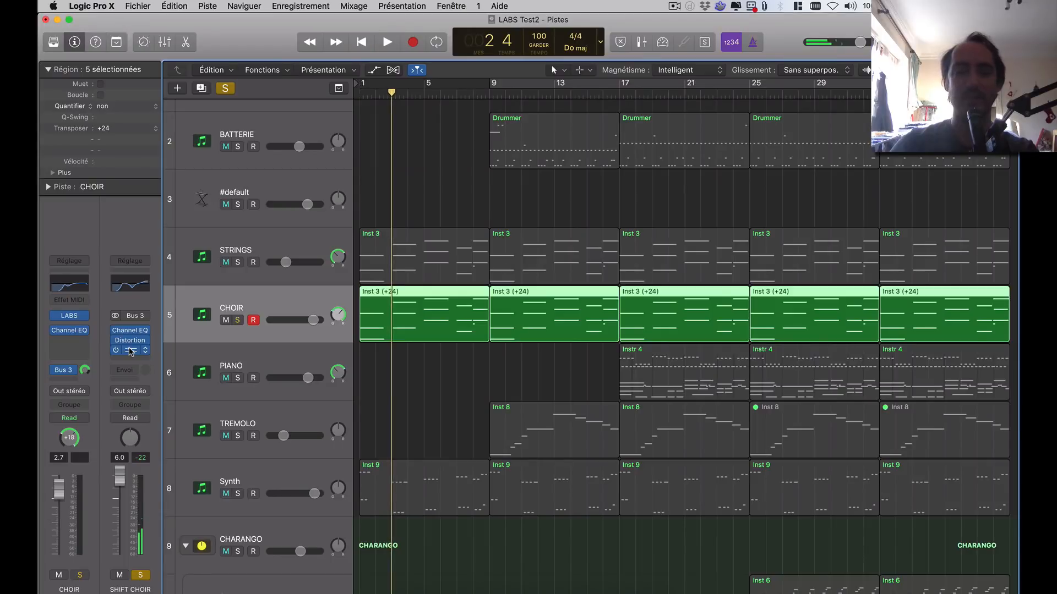
click(132, 341)
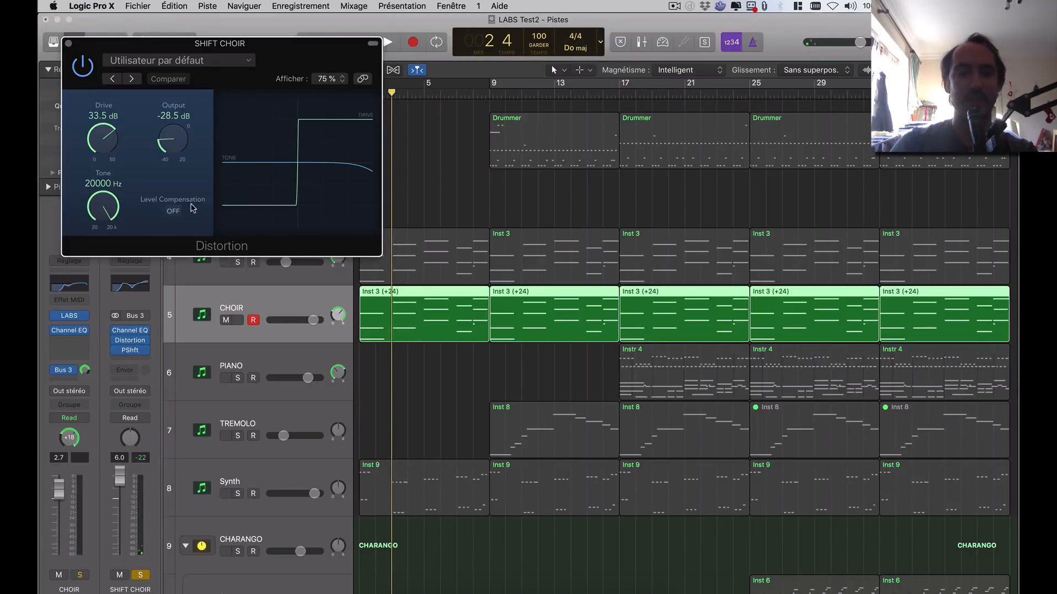
click(69, 43)
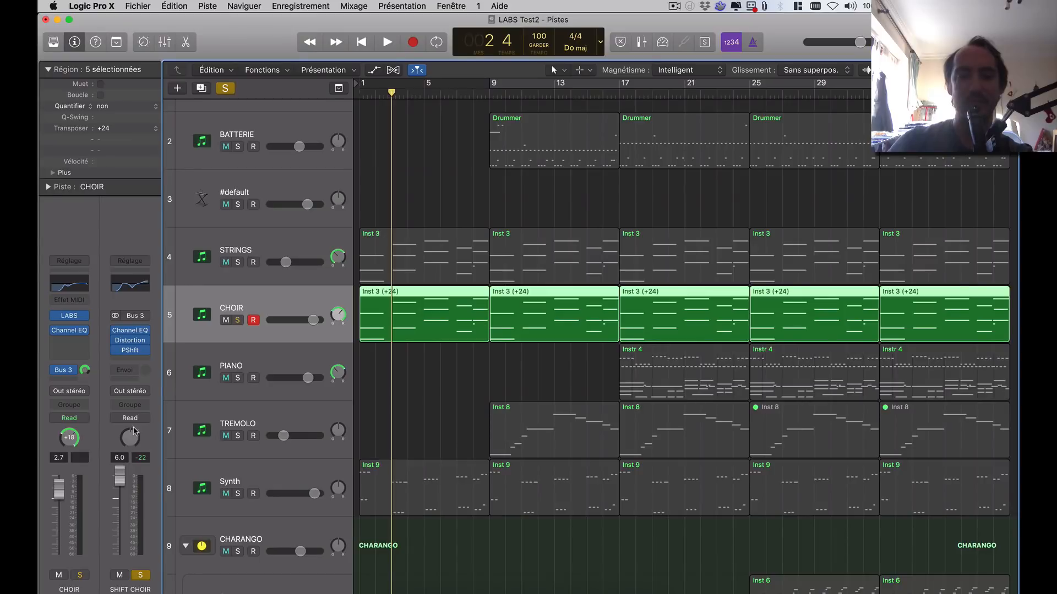
Clear all solos and play the opening of the full mix from bar 1
key(Return)
click(228, 89)
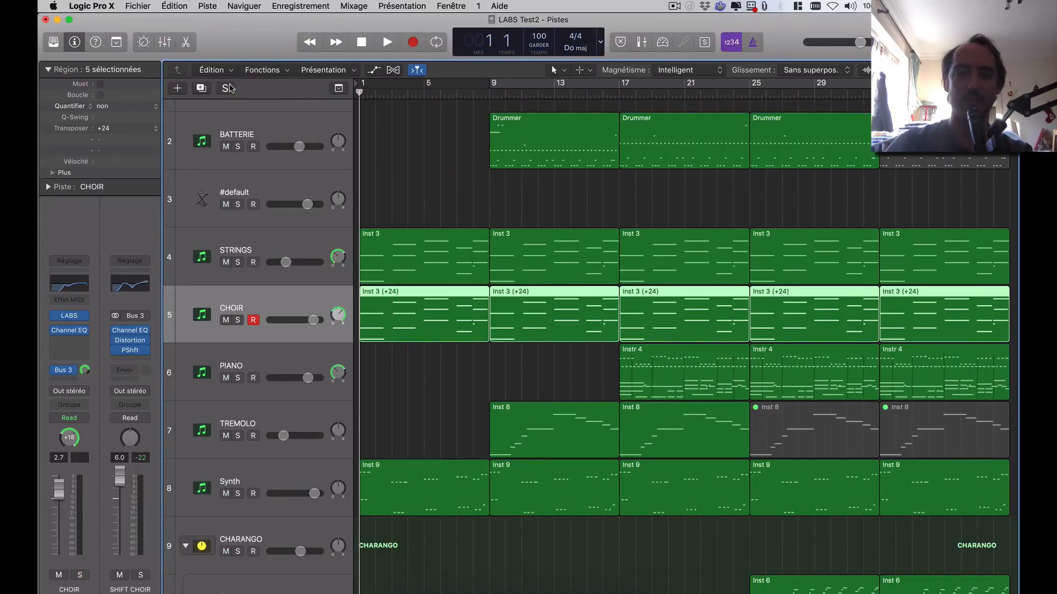
key(space)
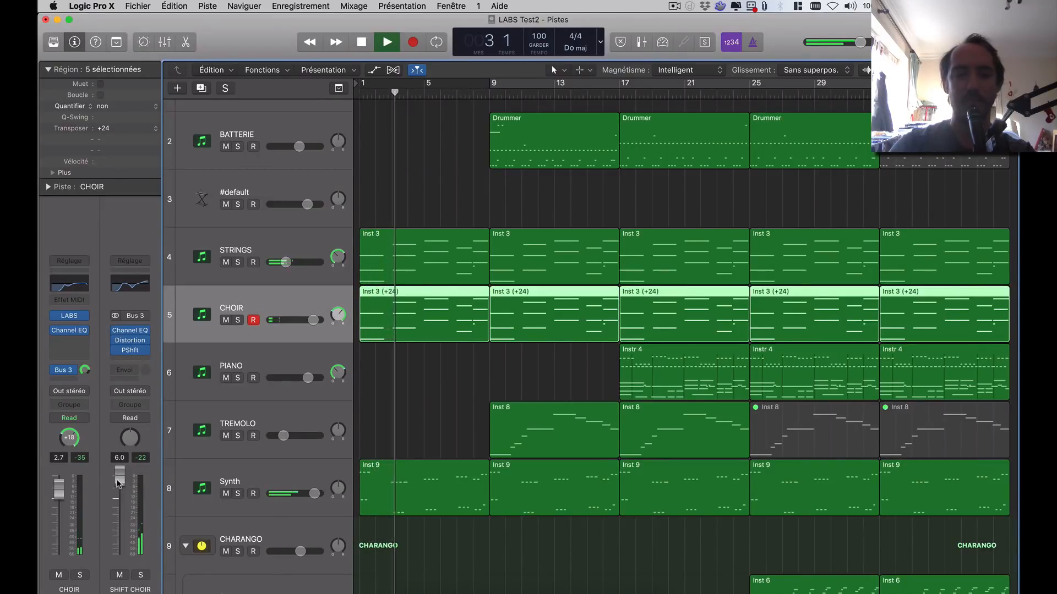
key(space)
Select and solo the Synth track, and play it from bar 1 with its Bus 7 send
click(235, 481)
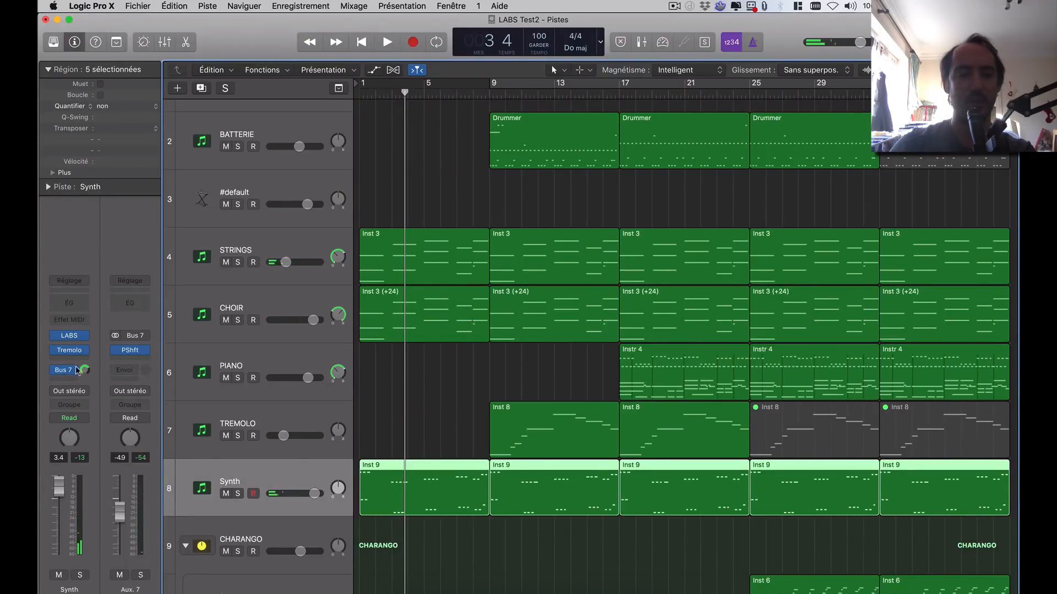
key(Return)
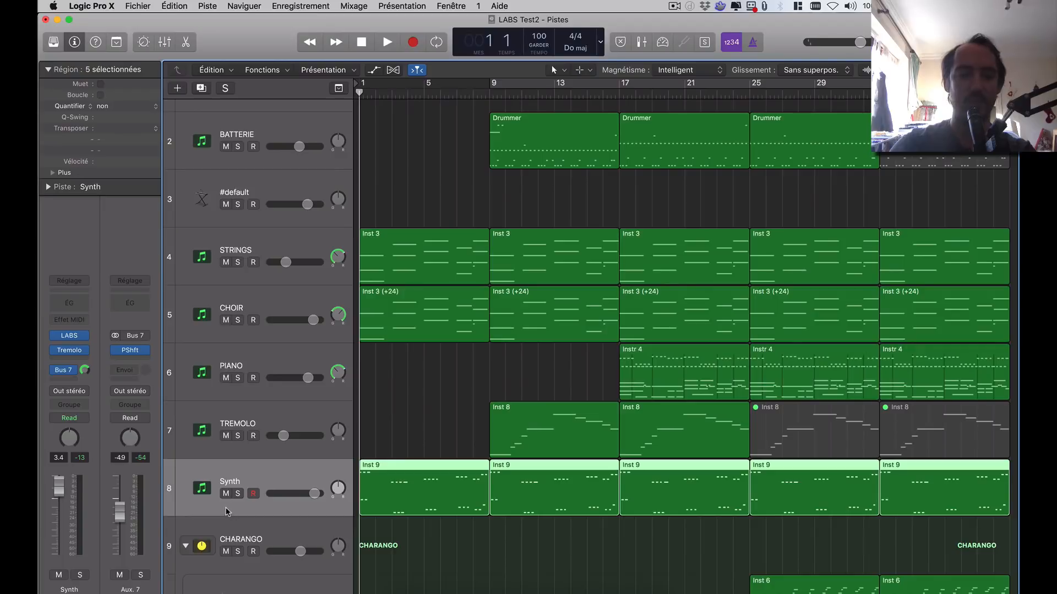
click(80, 574)
key(space)
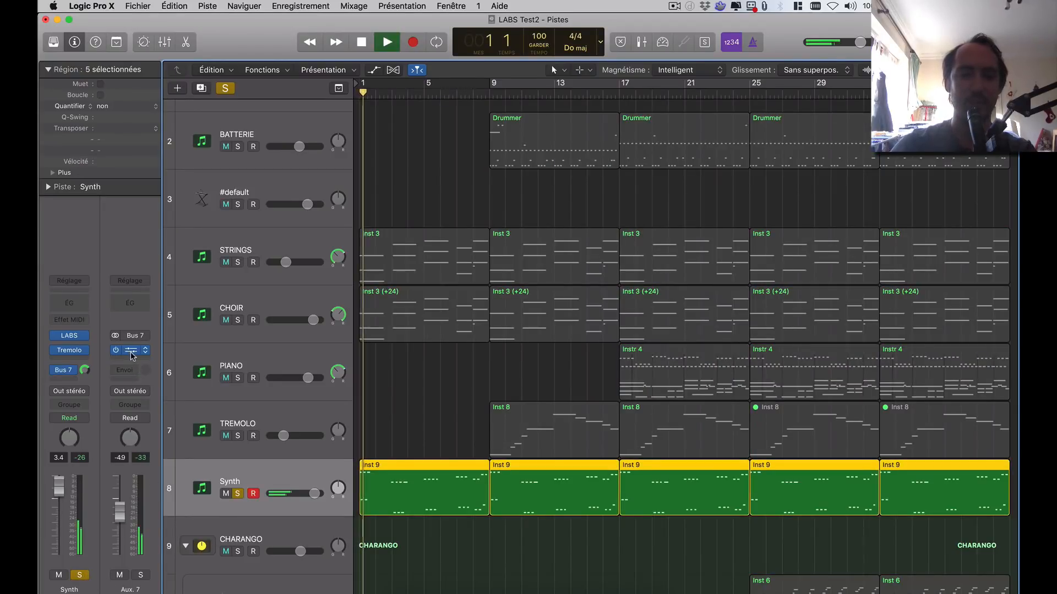
Open the Pitch Shifter on Aux. 7 and listen to that channel soloed in place of Synth
click(130, 350)
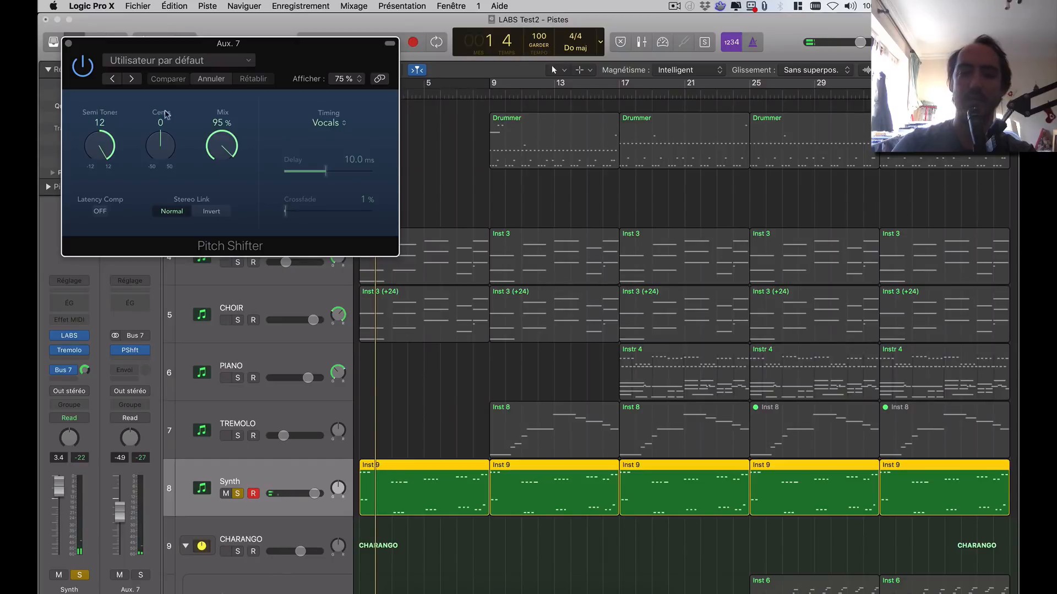
click(80, 575)
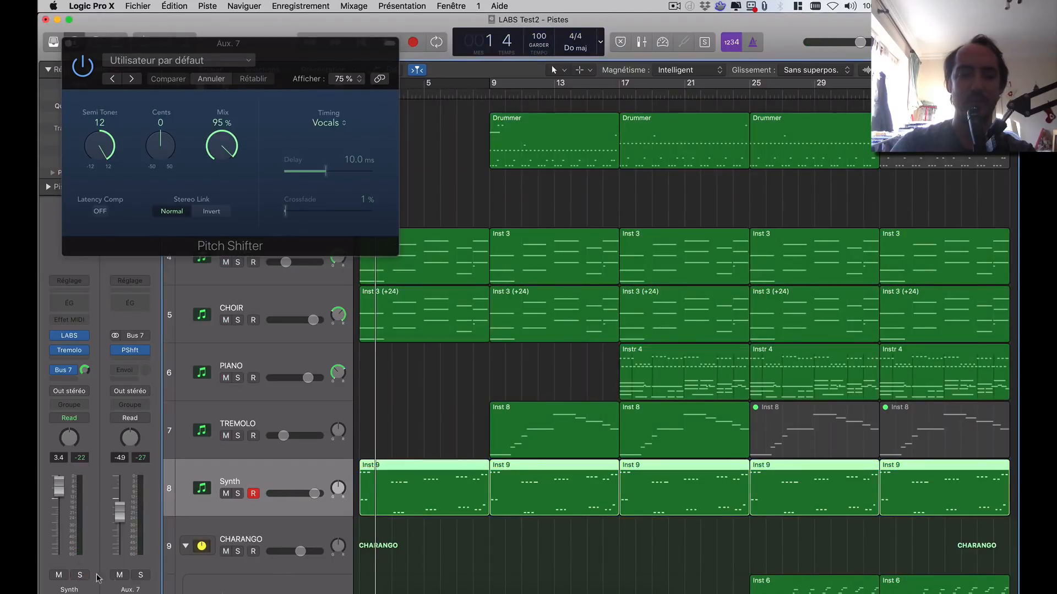
click(141, 576)
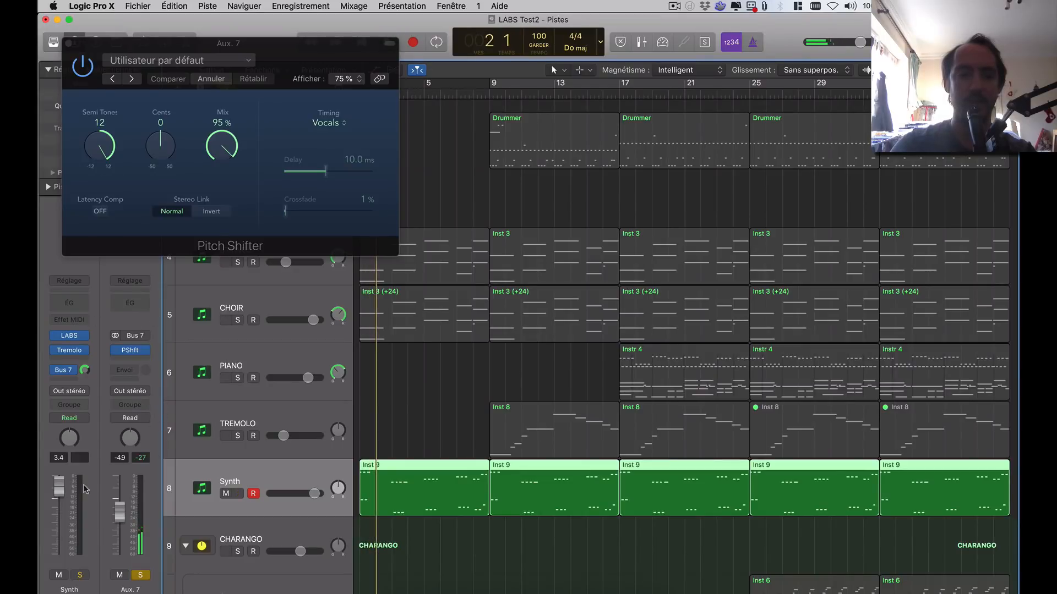
Solo Synth in place of Aux. 7 and compare its sound with the Bus 7 send bypassed and active
click(141, 575)
click(80, 574)
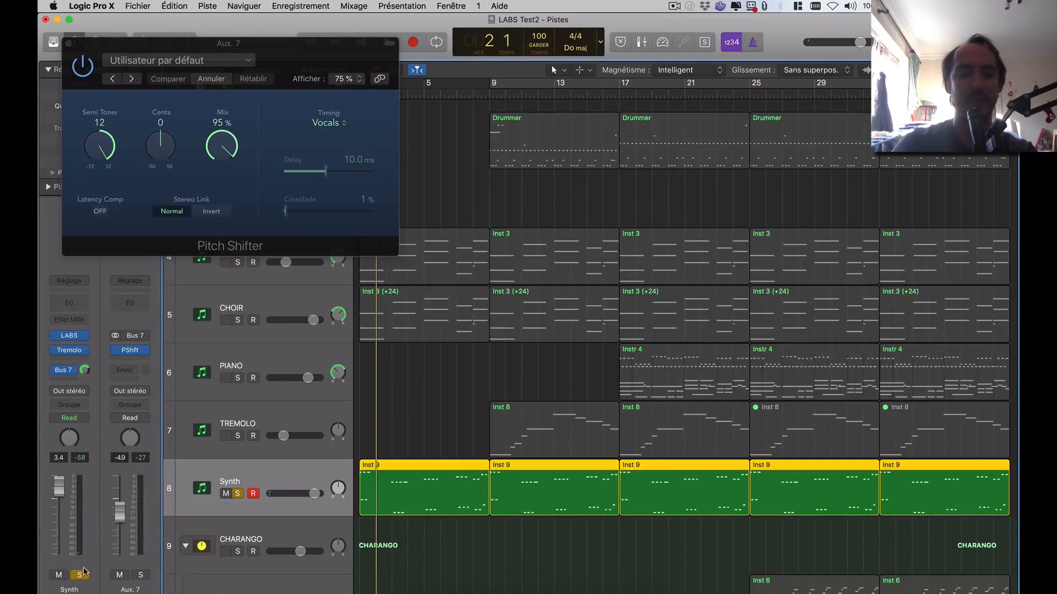
click(54, 371)
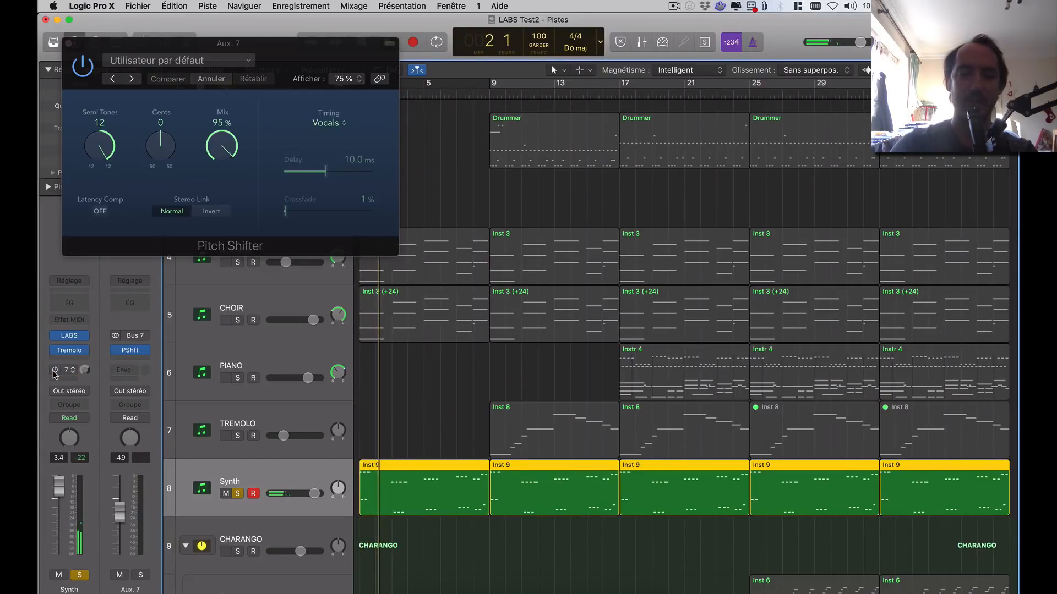
click(54, 371)
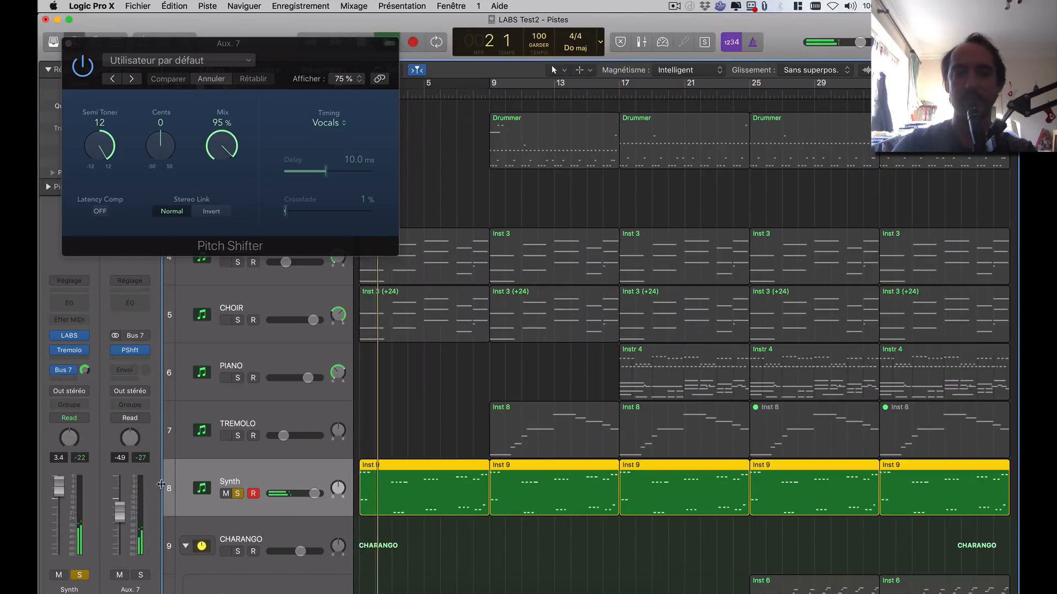
Close the Pitch Shifter and clear the Synth track's solo and region selection
click(68, 43)
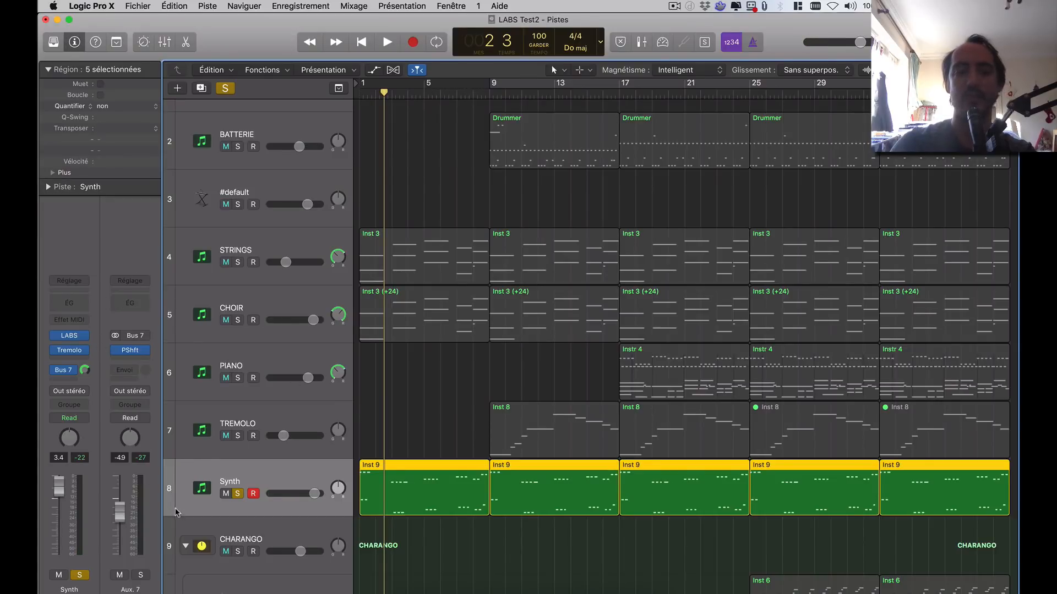
key(s)
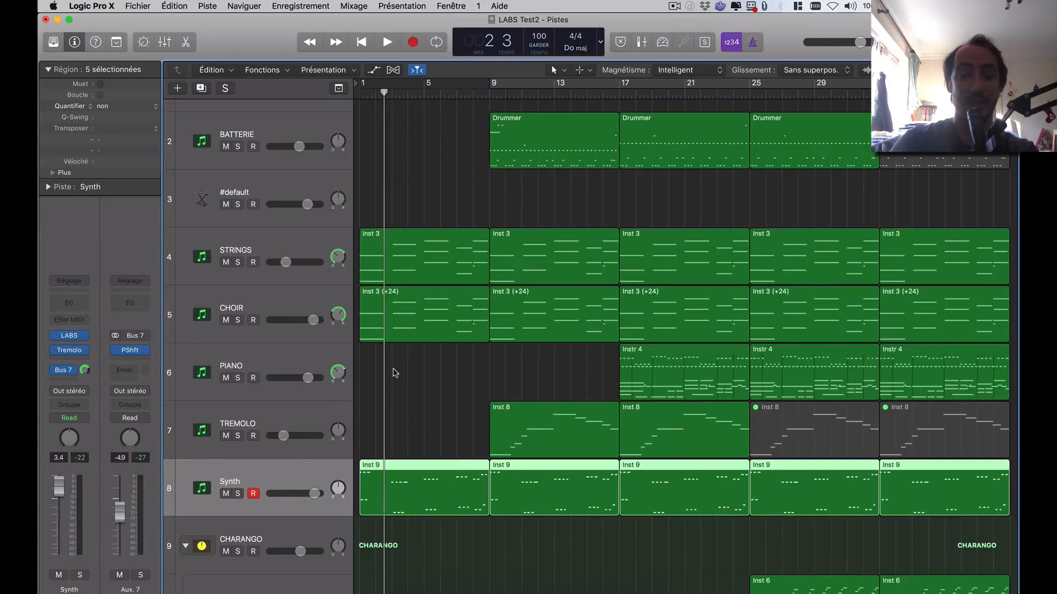
click(395, 374)
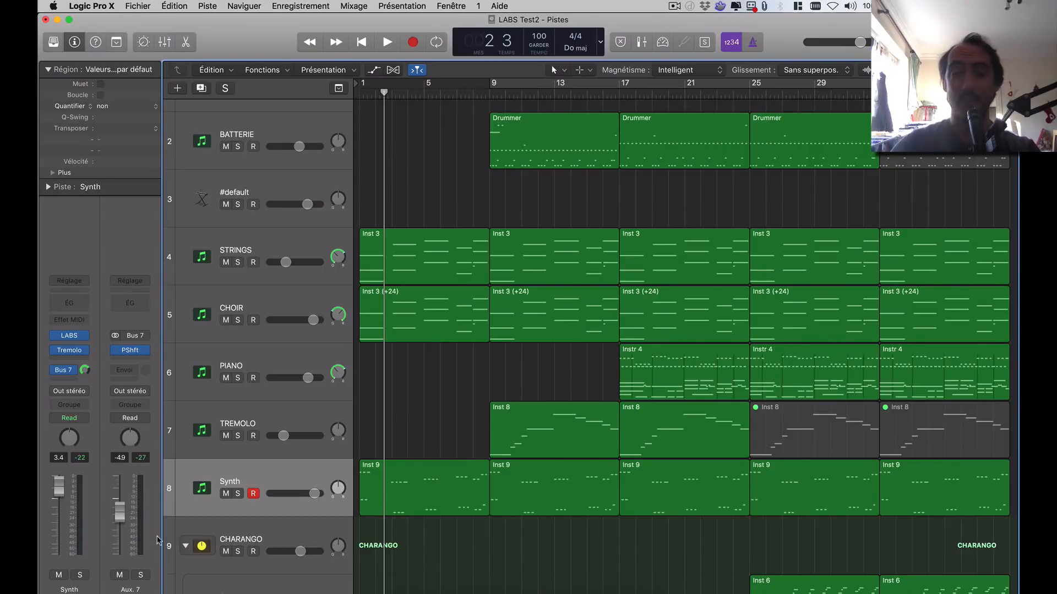
Select and solo the BATTERIE track, and play its drum part from bar 9
scroll(427, 189, up, 2)
click(473, 94)
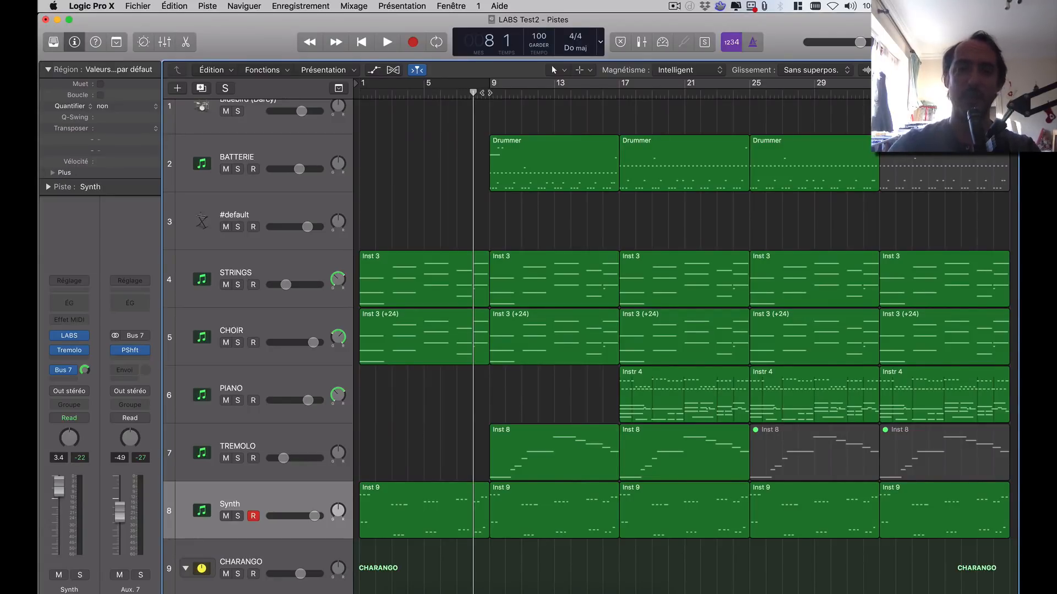
click(485, 92)
click(277, 144)
click(237, 169)
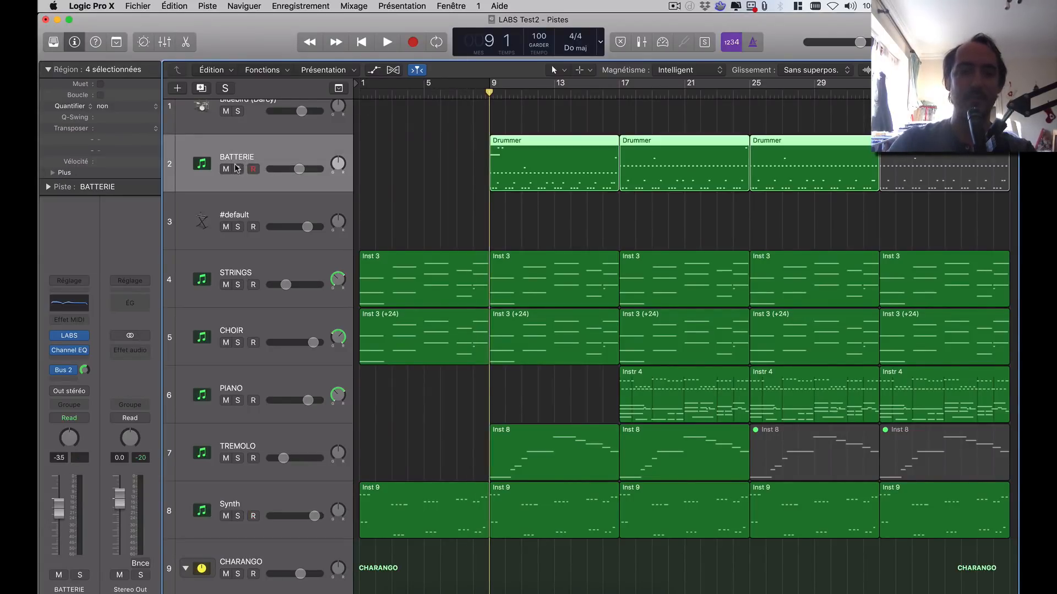
click(527, 87)
key(space)
scroll(498, 227, up, 4)
key(space)
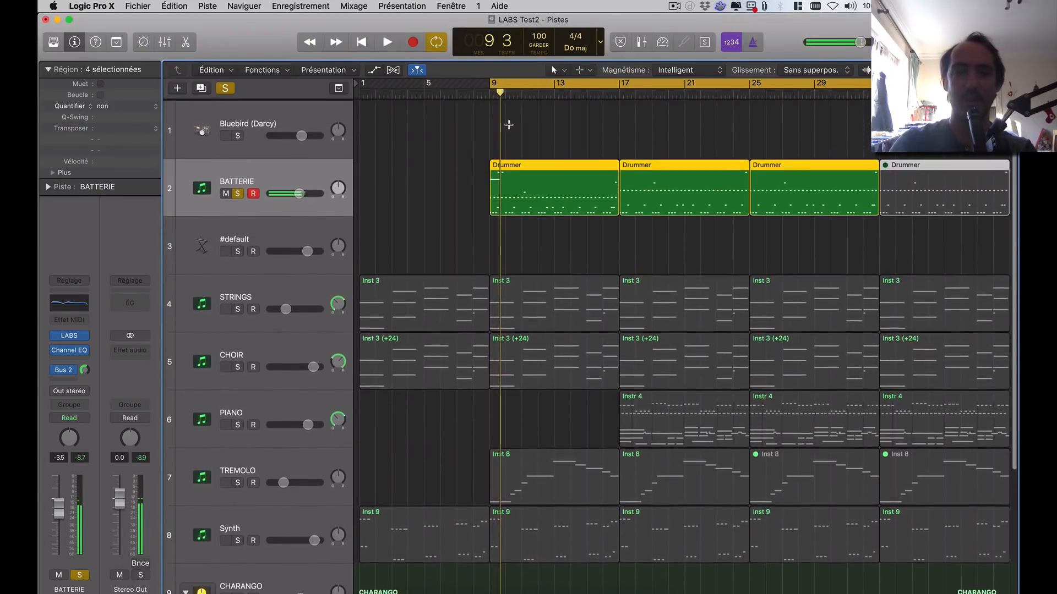
Create a Drummer region at bar 1 on the Bluebird track and move it to the BATTERIE track
right_click(495, 126)
click(468, 111)
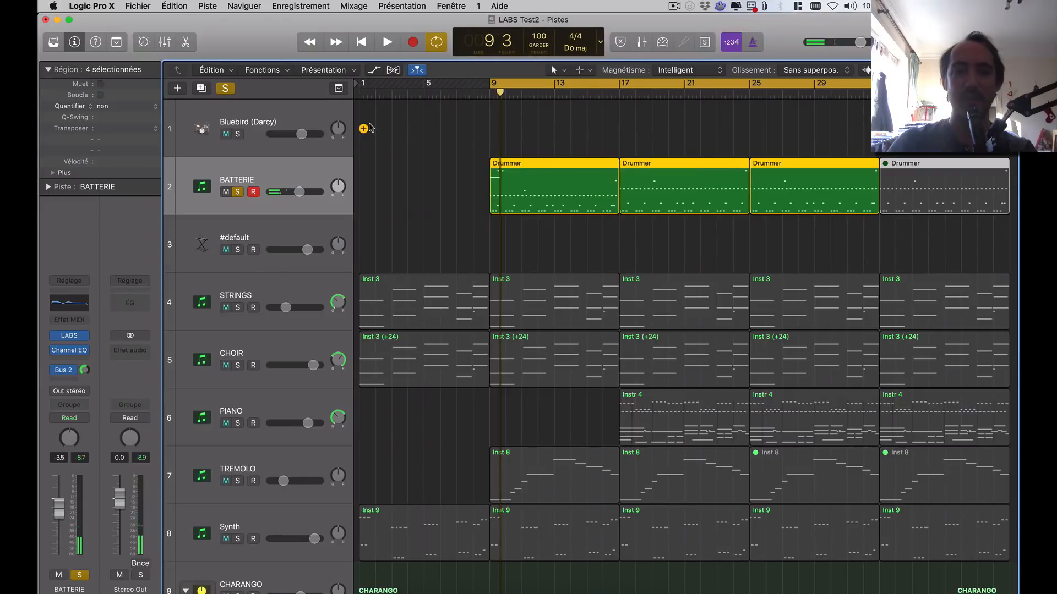
click(363, 128)
mouse_move(418, 112)
mouse_down()
mouse_move(545, 111)
mouse_move(407, 116)
mouse_up()
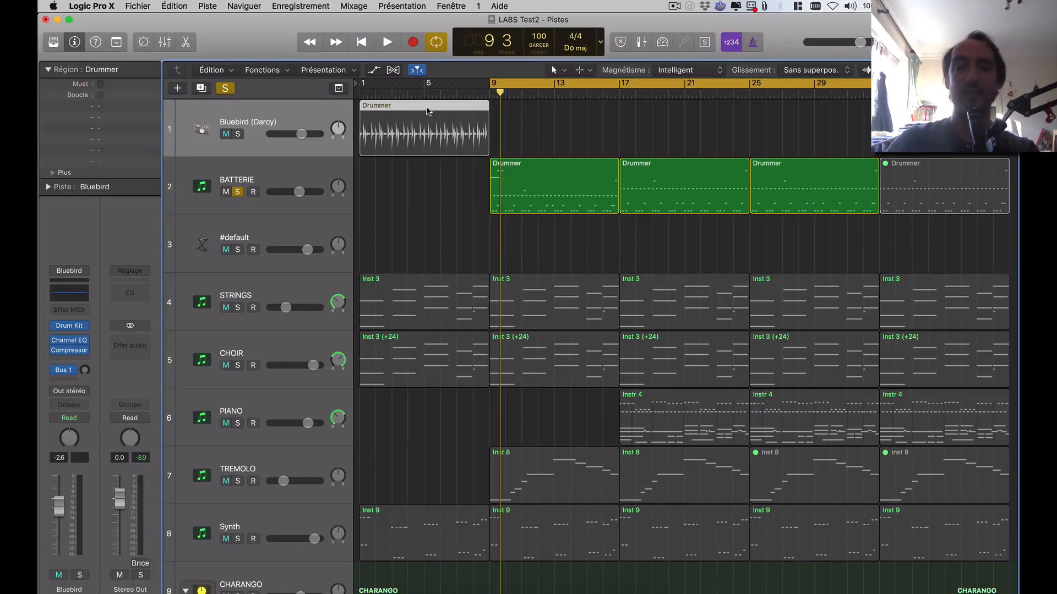
drag(428, 111, 377, 176)
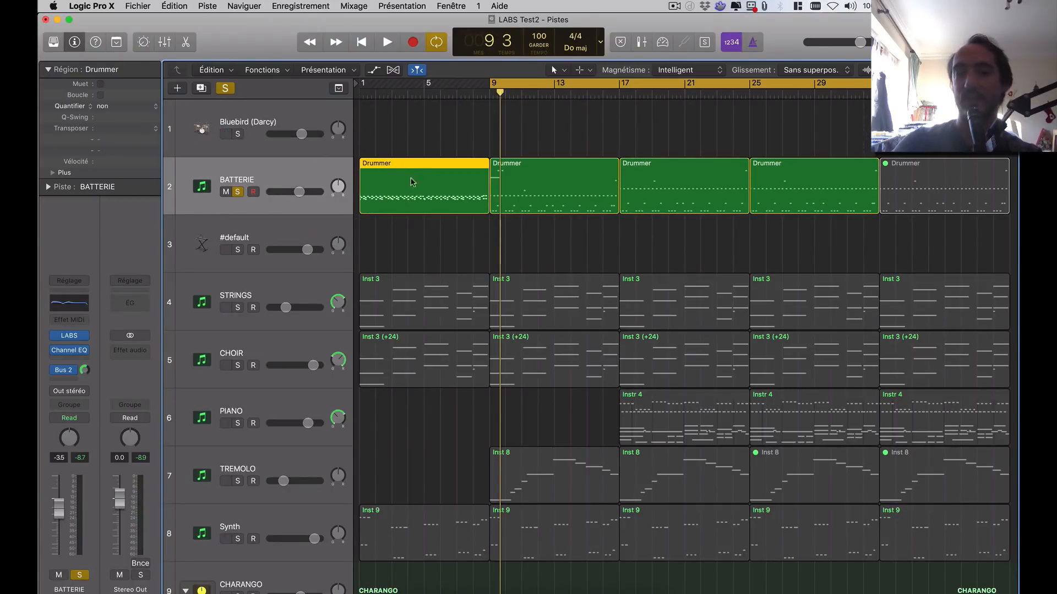
Turn cycle mode off and play the converted Drummer region on BATTERIE from bar 1
key(space)
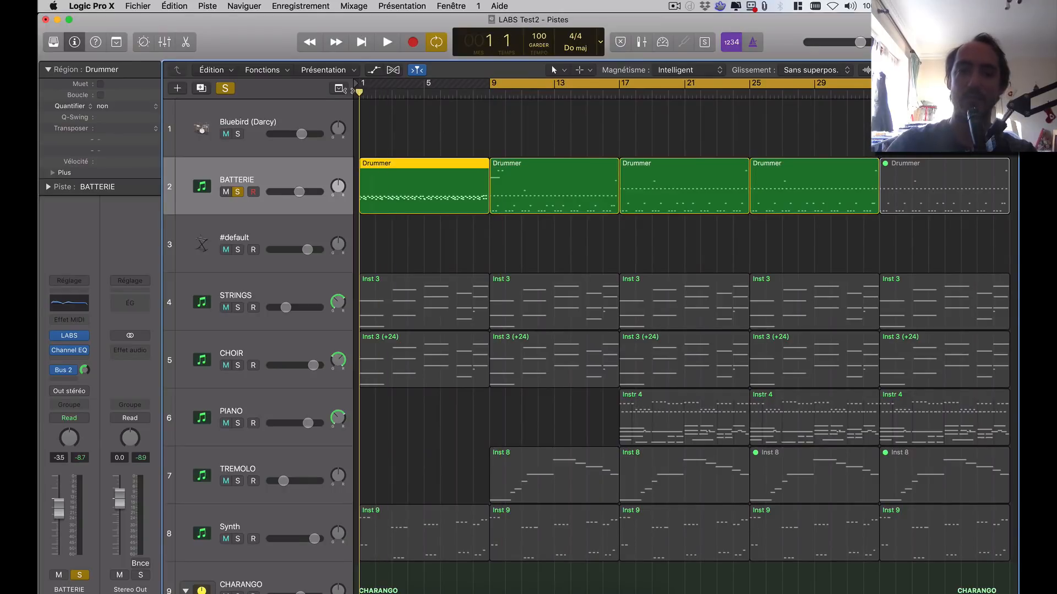
key(c)
key(space)
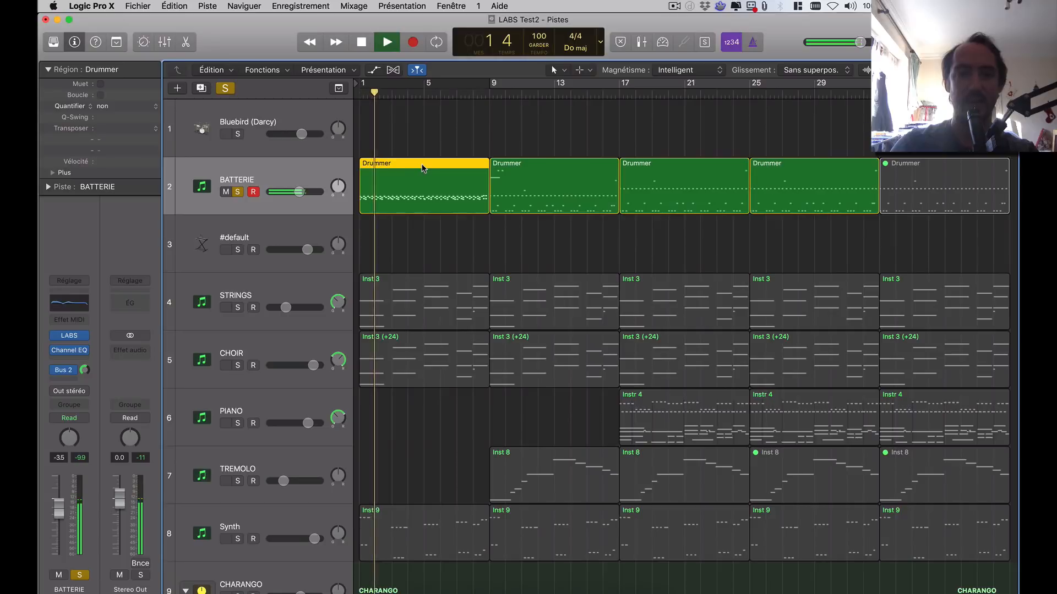
key(space)
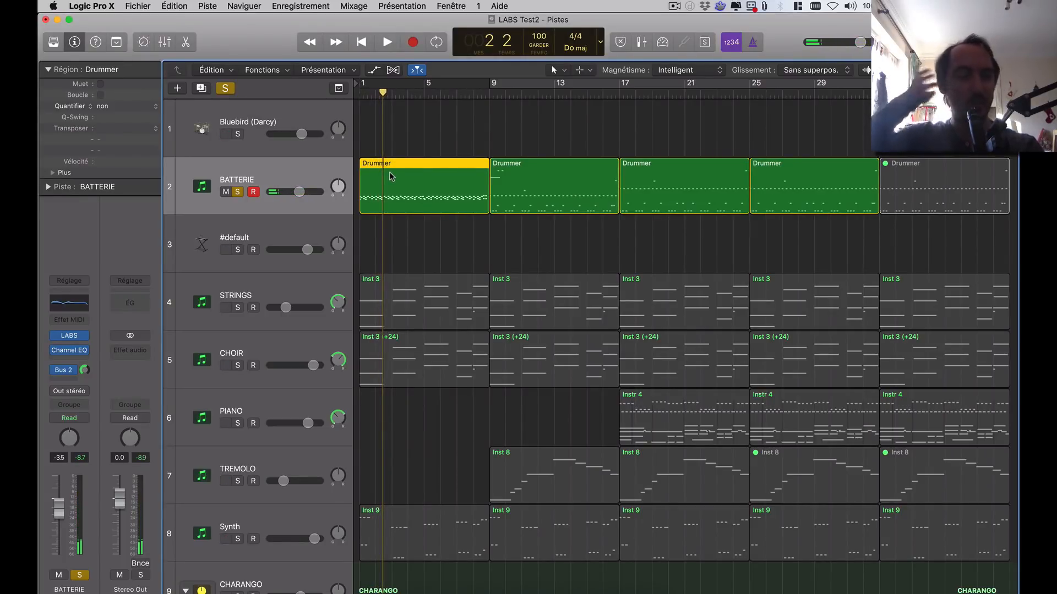
Return the Drummer region to the Bluebird track and make it louder and more complex, with toms and the Heart to Heart preset
drag(422, 156, 389, 116)
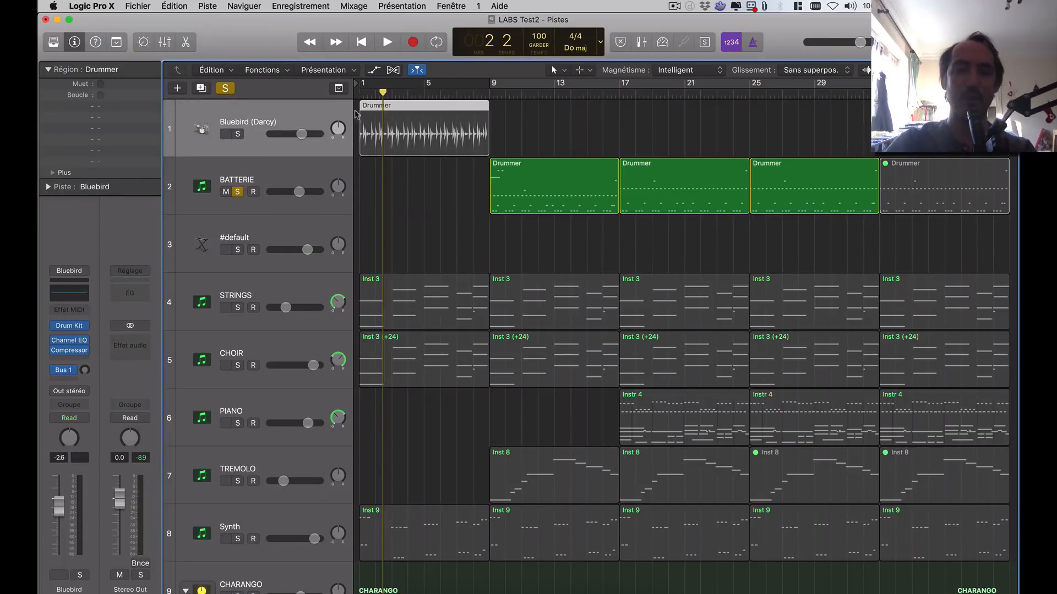
double_click(387, 109)
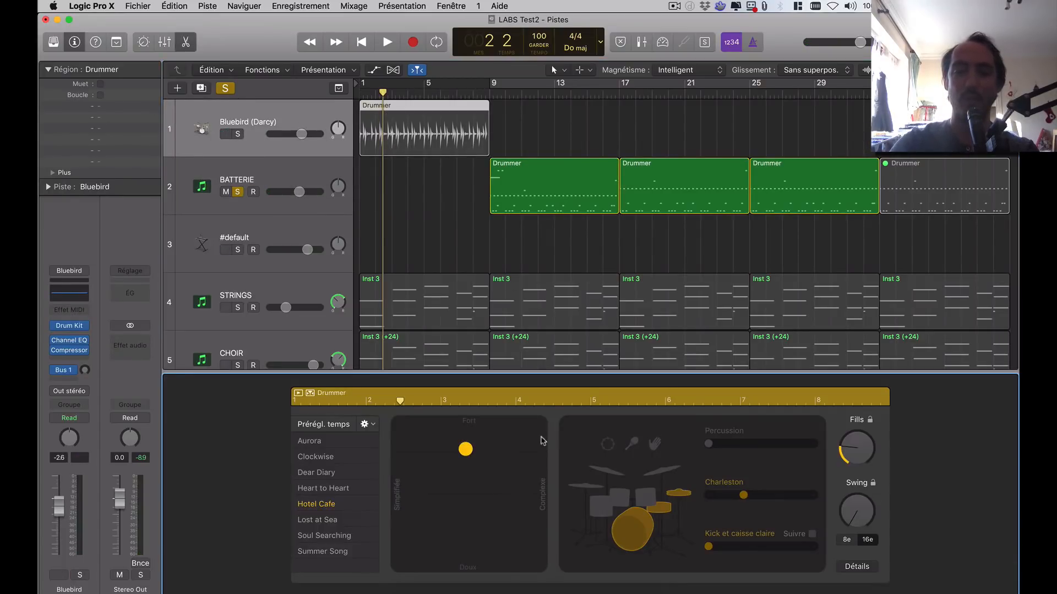
drag(531, 440, 565, 417)
click(649, 496)
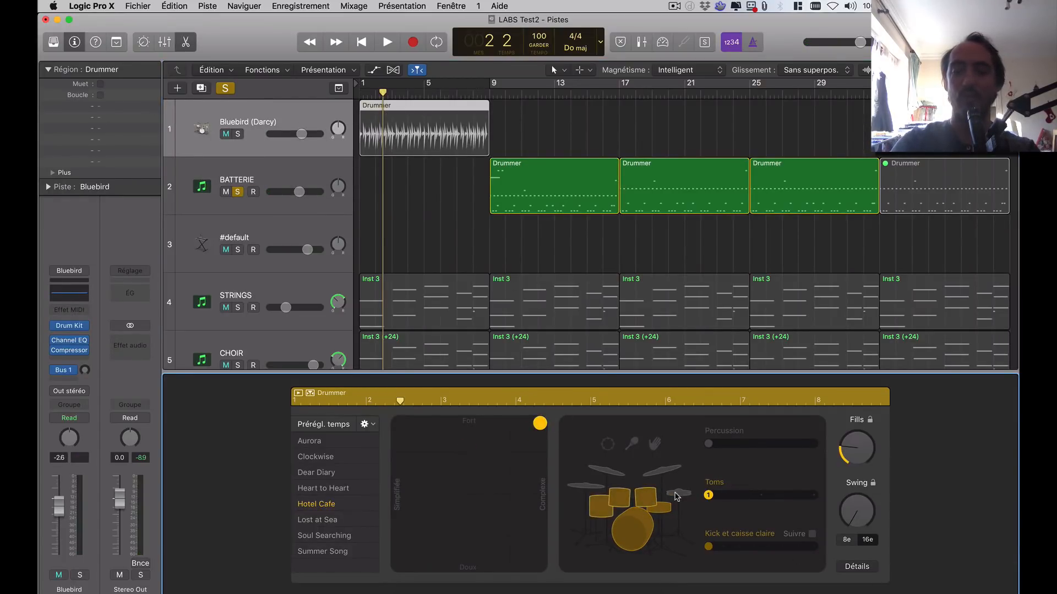
click(321, 492)
click(647, 497)
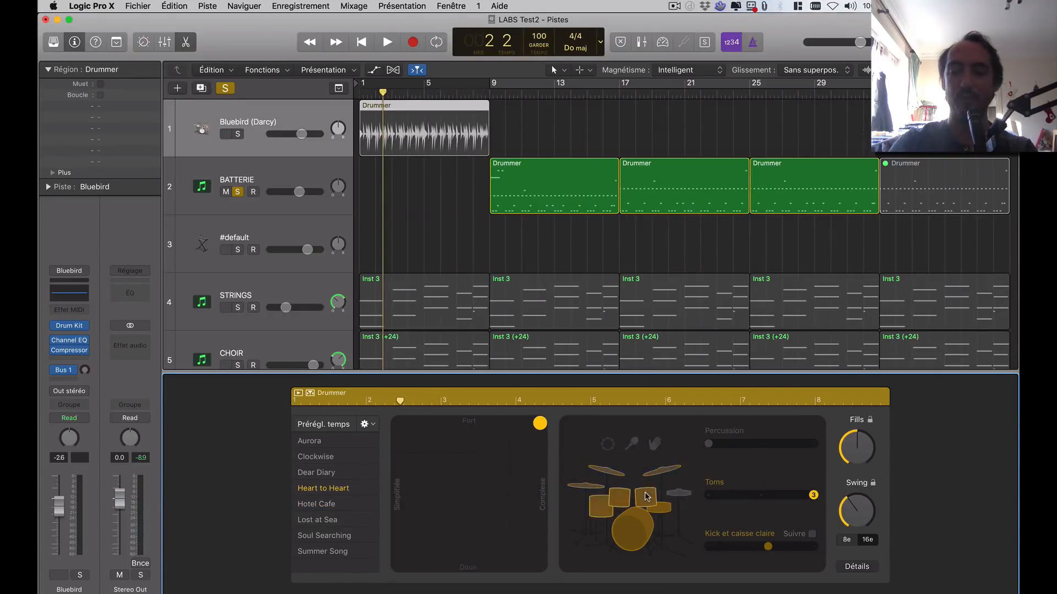
Move the reworked Drummer region to the BATTERIE track and listen to it while viewing its MIDI notes
drag(422, 103, 425, 161)
key(space)
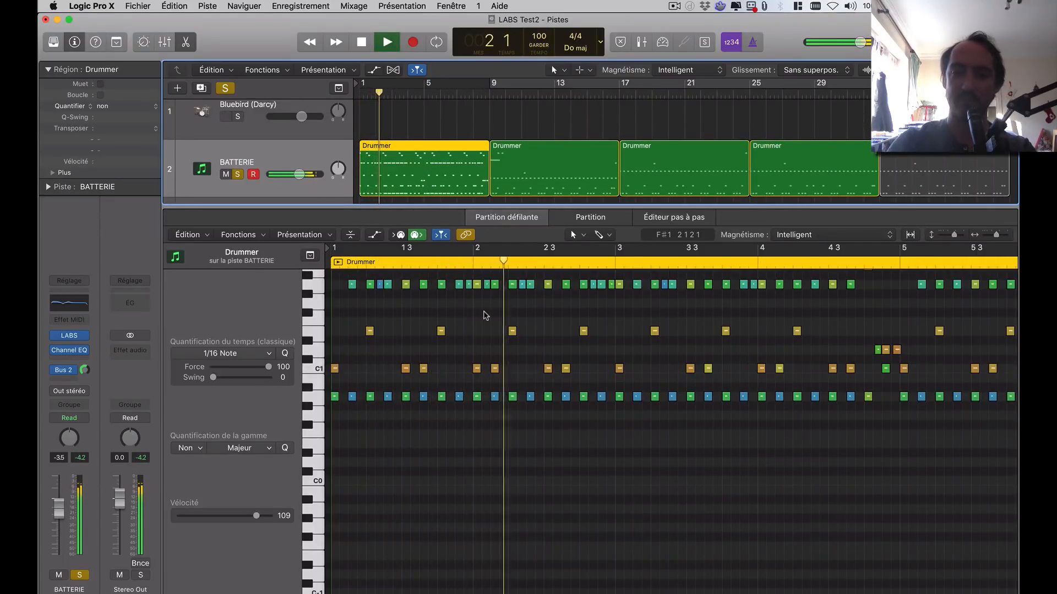
scroll(545, 432, up, 3)
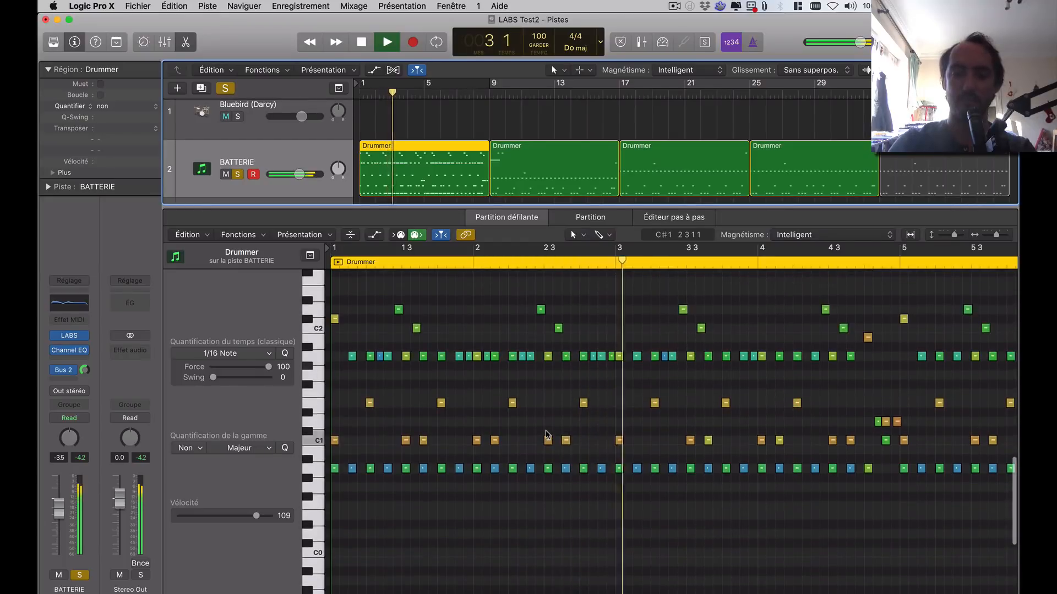
key(space)
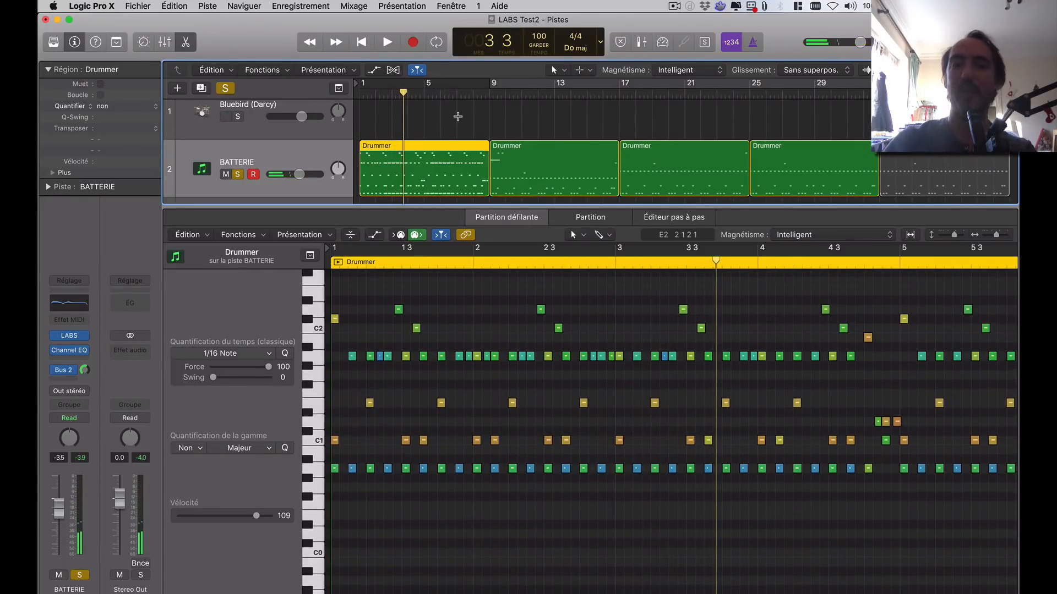
Delete the Drummer region at bar 1 of the BATTERIE track and close the editor
click(429, 109)
click(426, 150)
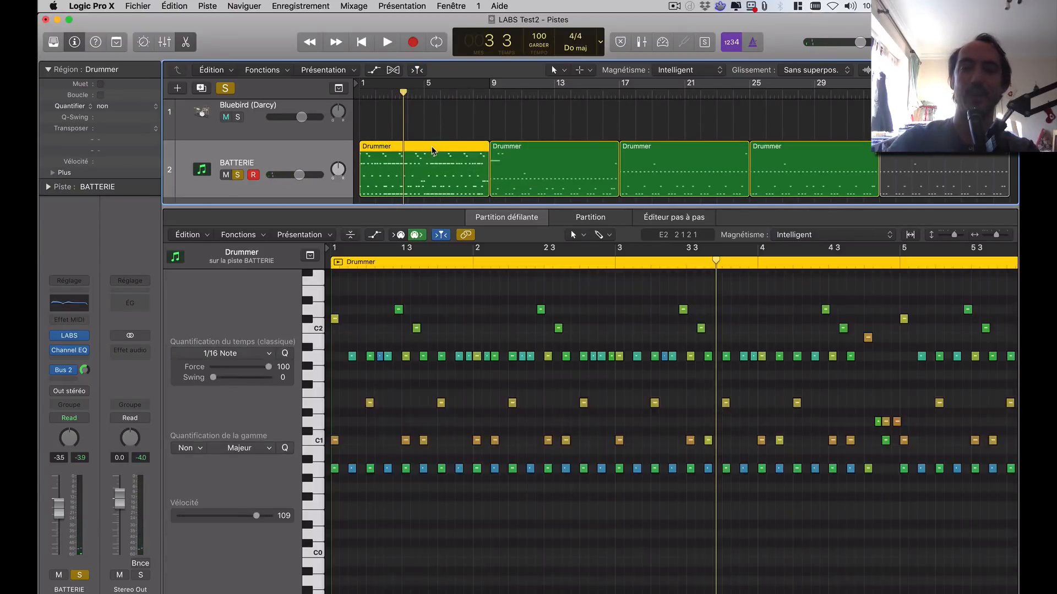
key(Delete)
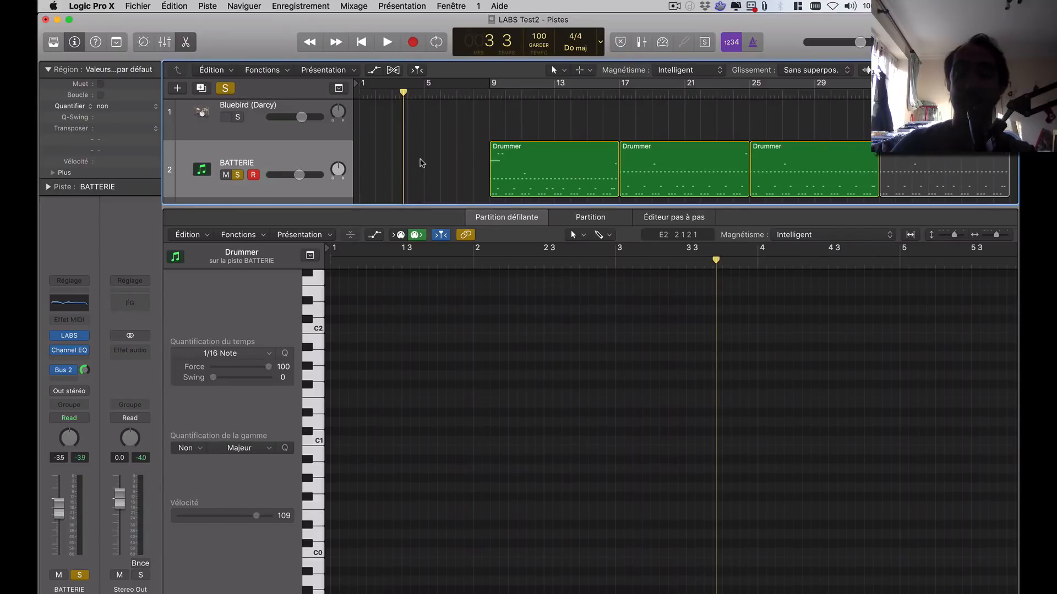
key(e)
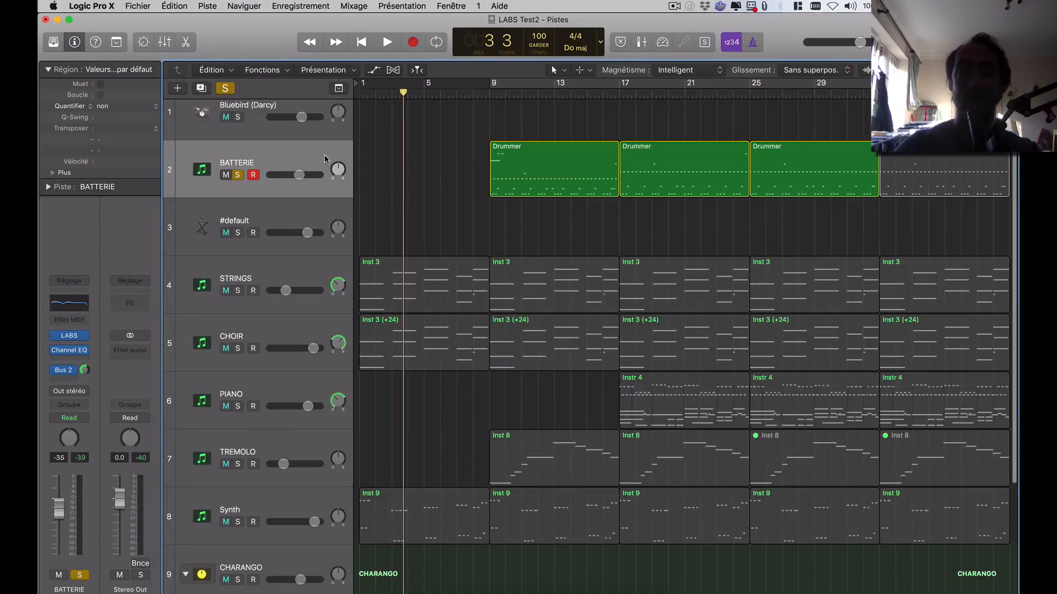
Open the Saturation Knob on BATTERIE's Bus 2 channel, SAT BATT, and solo that channel in place of BATTERIE
click(75, 366)
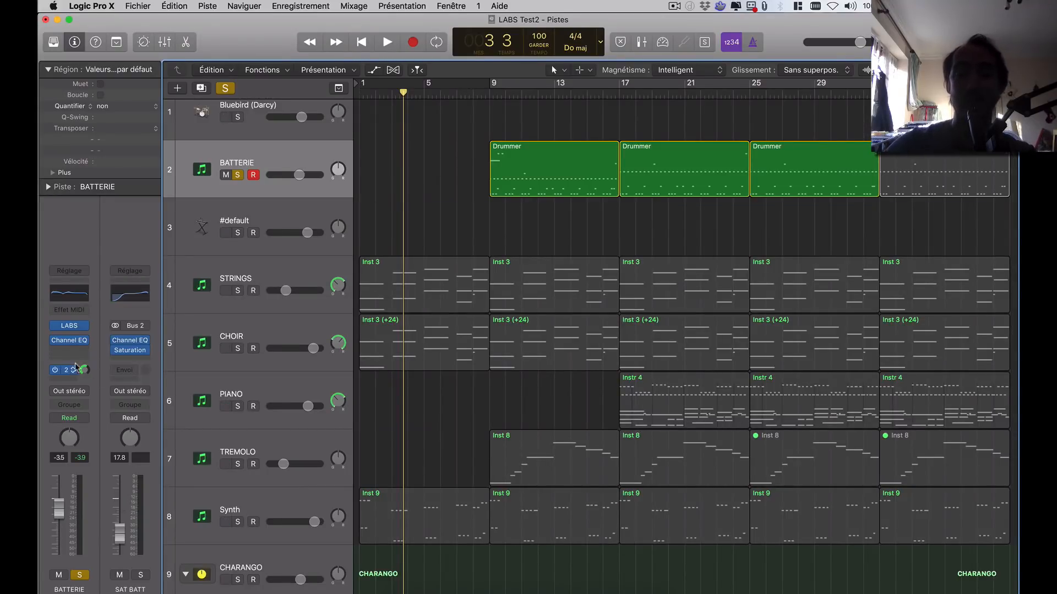
click(130, 352)
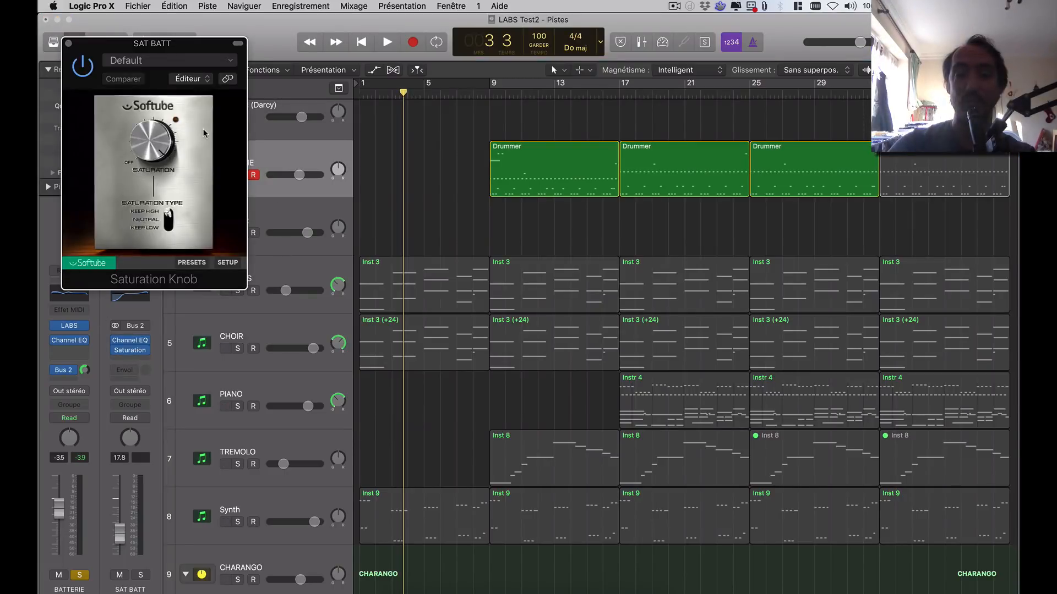
click(142, 575)
click(80, 576)
Play the soloed SAT BATT channel from bar 9 and raise its fader to -2.0 dB
key(space)
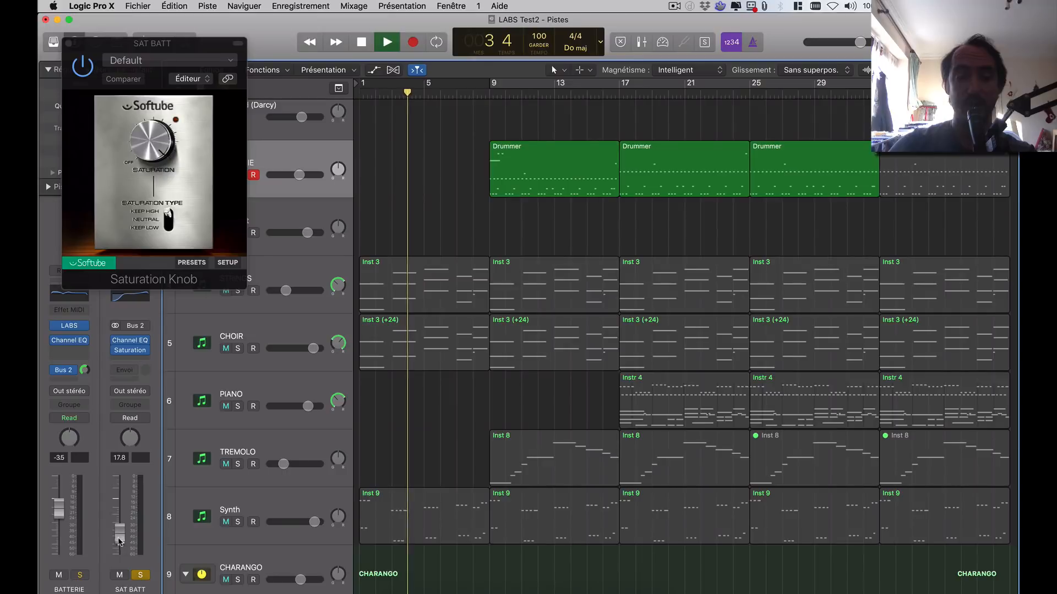
click(493, 113)
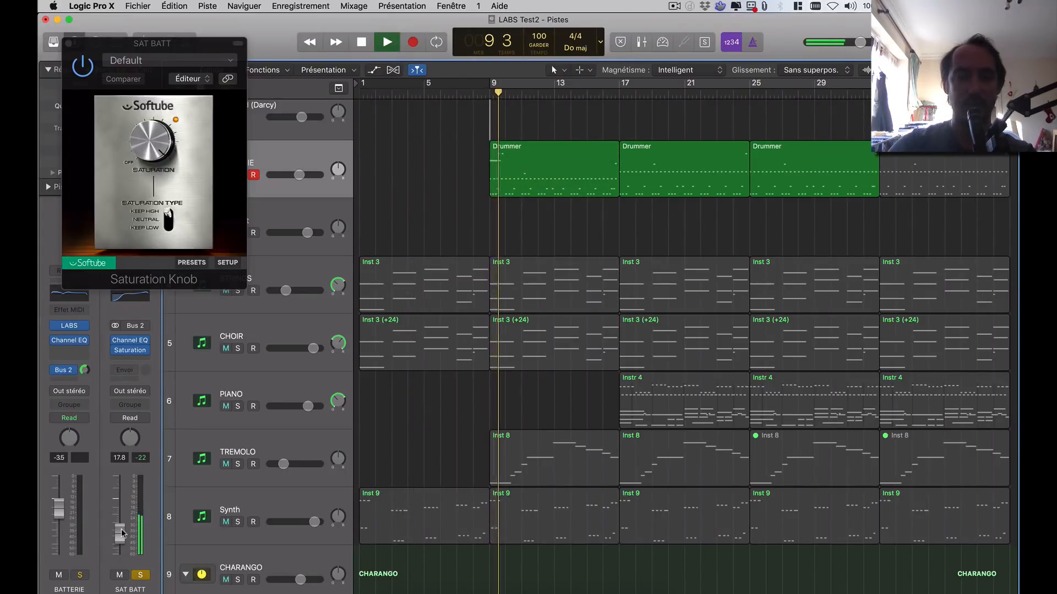
drag(121, 534, 120, 505)
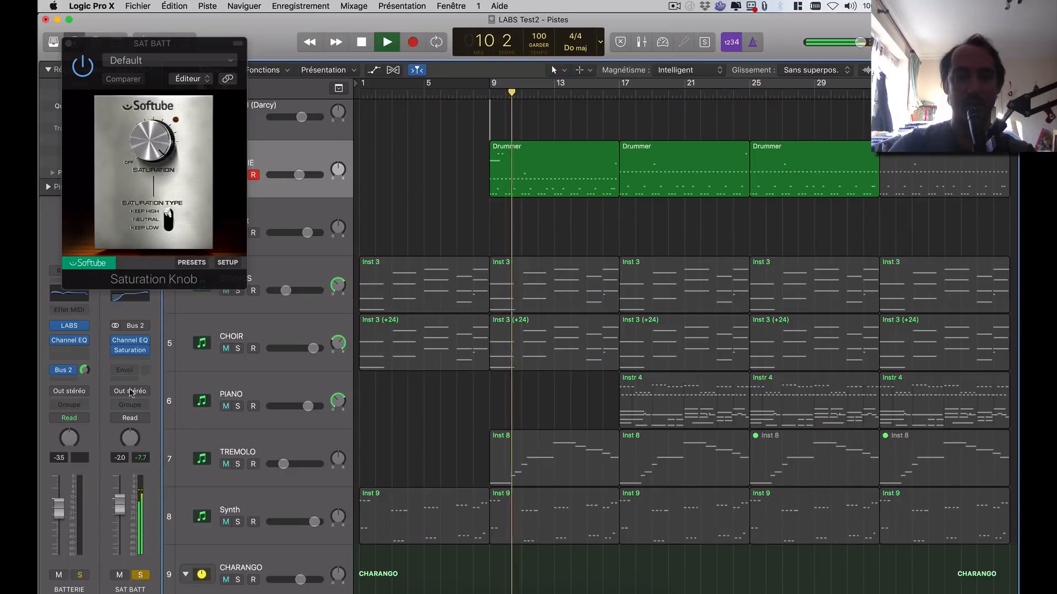
key(space)
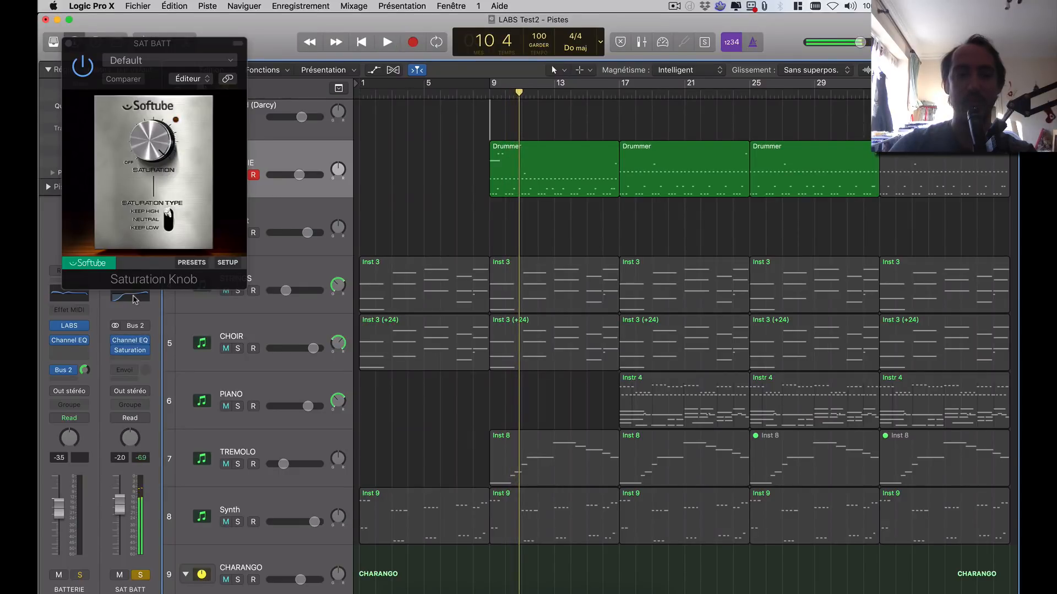
Open the Channel EQ on SAT BATT and compare playback from bar 9 with it bypassed and active
click(133, 298)
click(93, 78)
key(space)
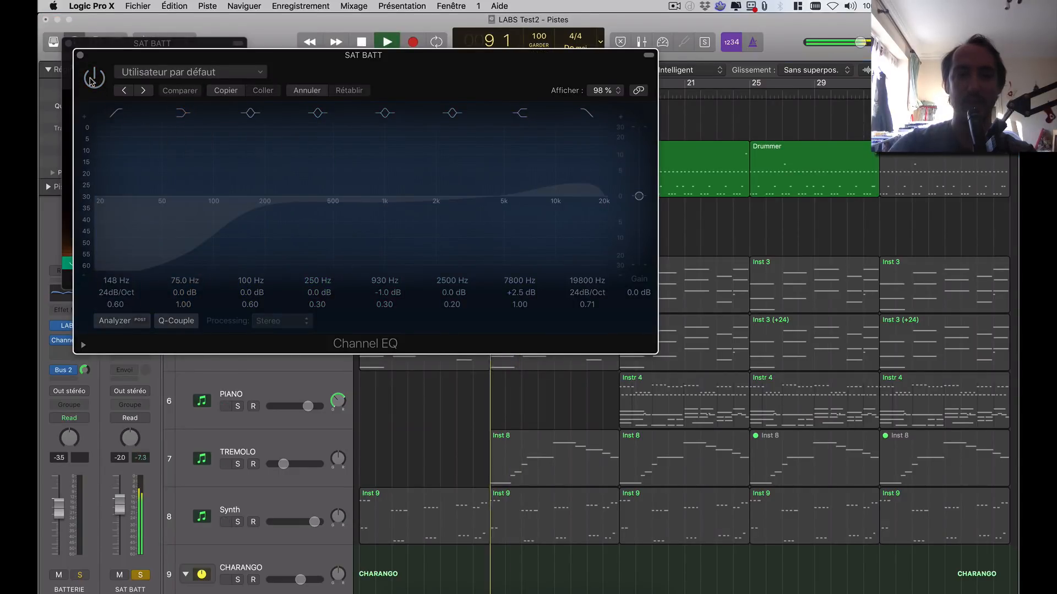
click(93, 78)
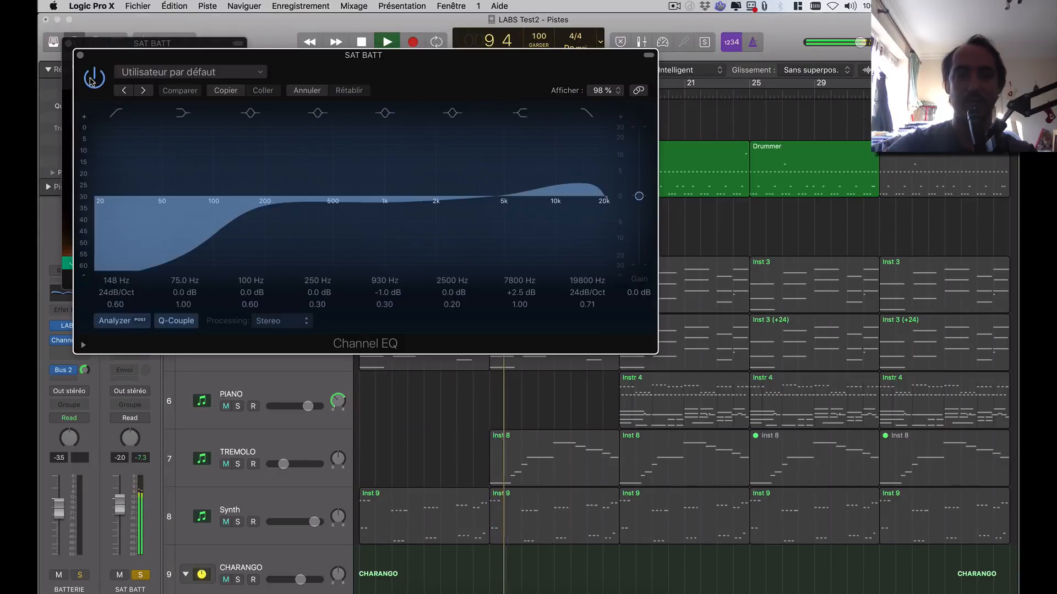
click(79, 55)
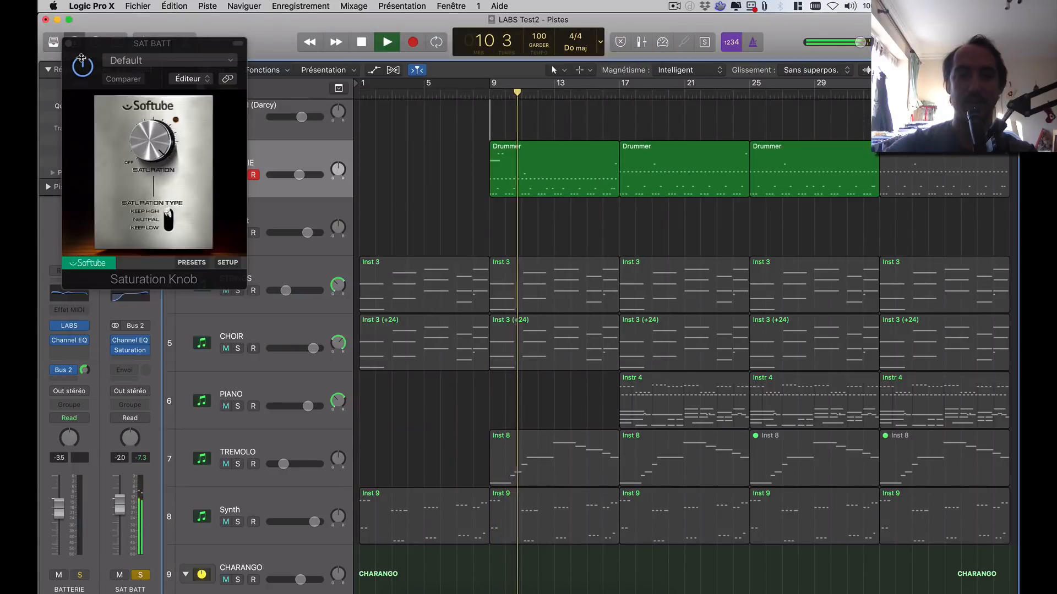
key(space)
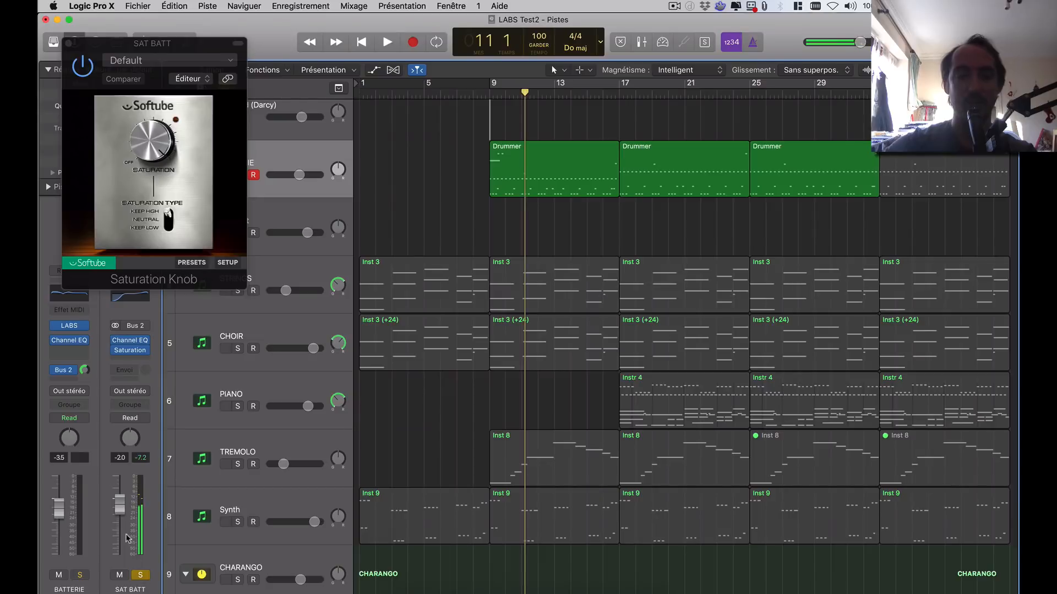
Solo BATTERIE in place of SAT BATT, lower the SAT BATT fader to about -14.2 dB during playback, and close the Saturation Knob
drag(126, 538, 127, 544)
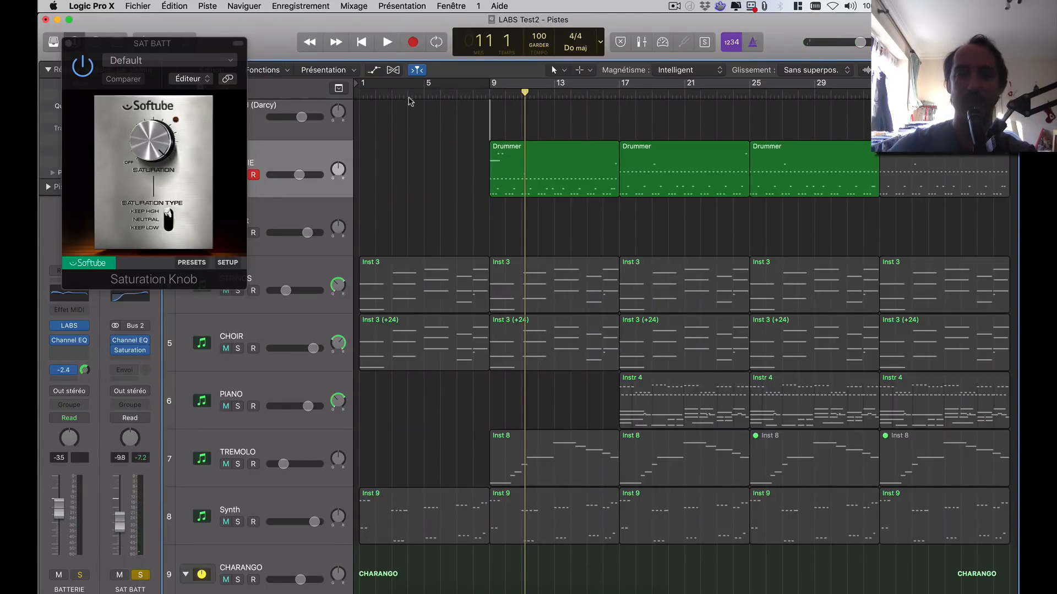
click(141, 575)
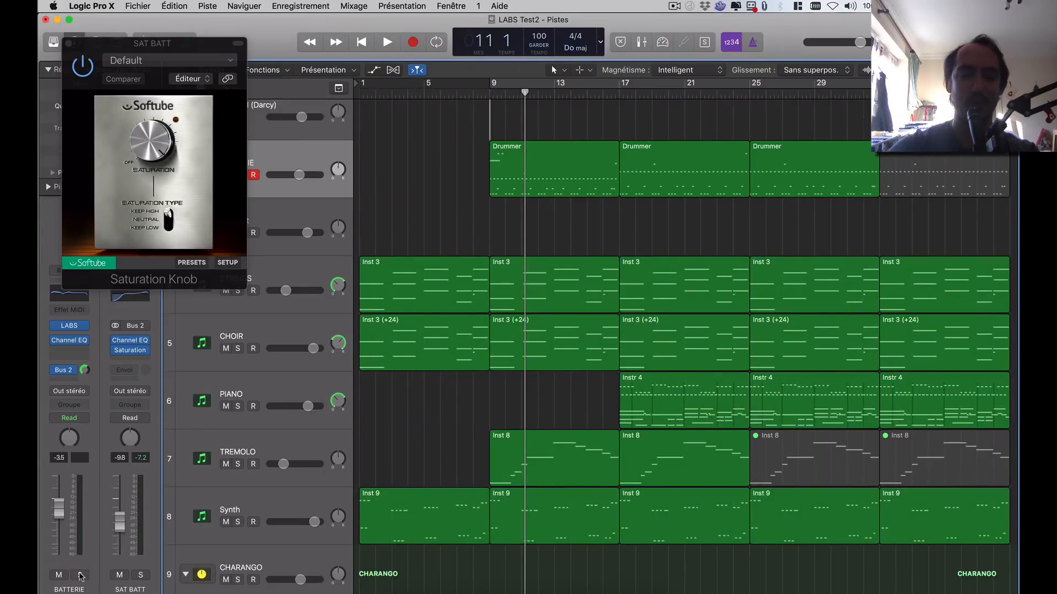
click(80, 576)
key(space)
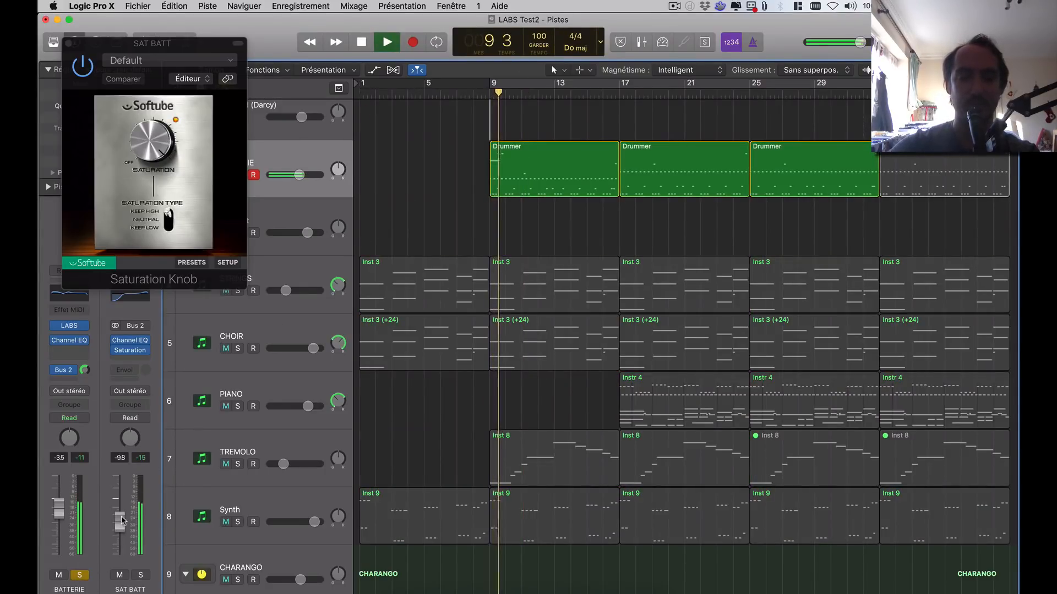
mouse_move(122, 520)
mouse_down()
mouse_move(122, 556)
mouse_move(120, 530)
mouse_up()
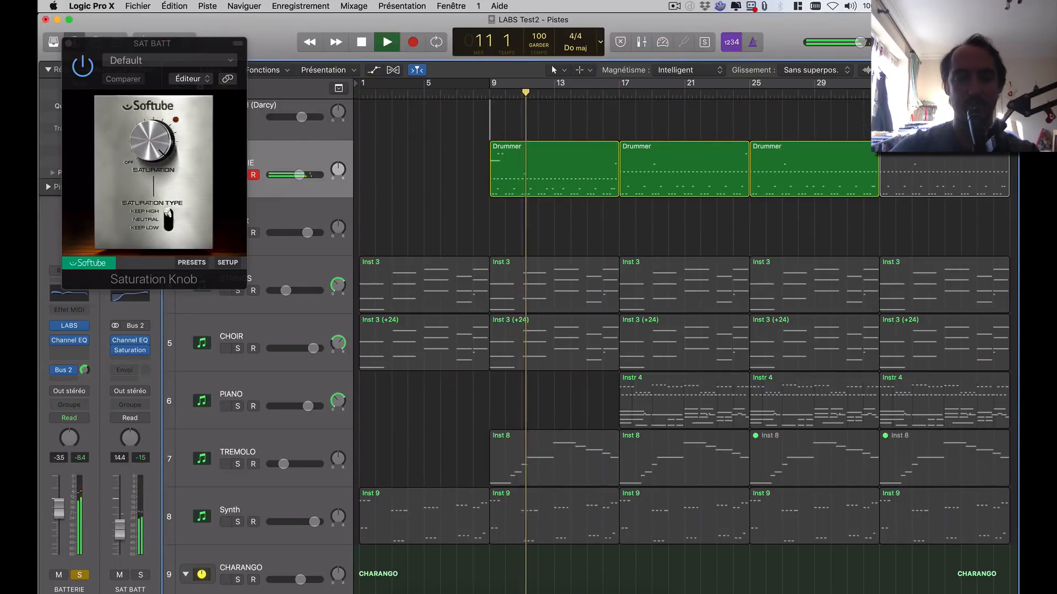
key(space)
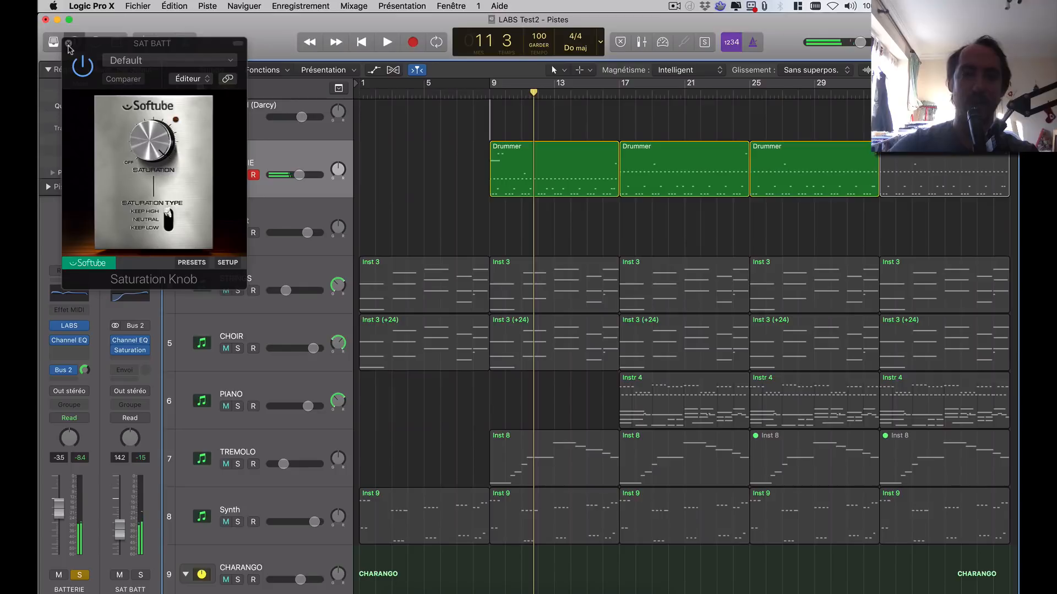
click(68, 44)
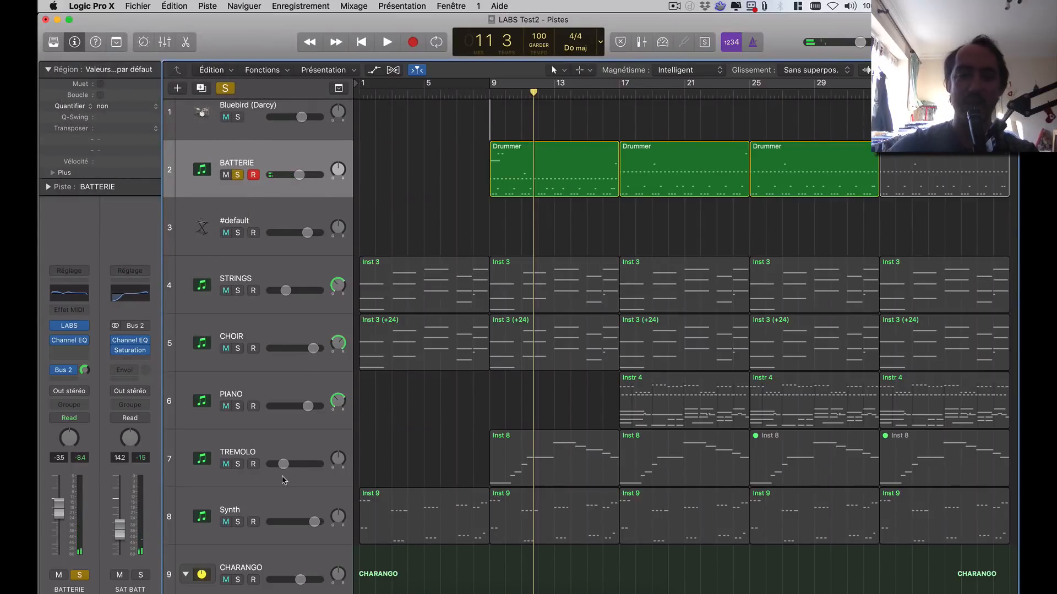
Solo the TREMOLO track in place of BATTERIE and play it from bar 9
click(278, 443)
click(238, 464)
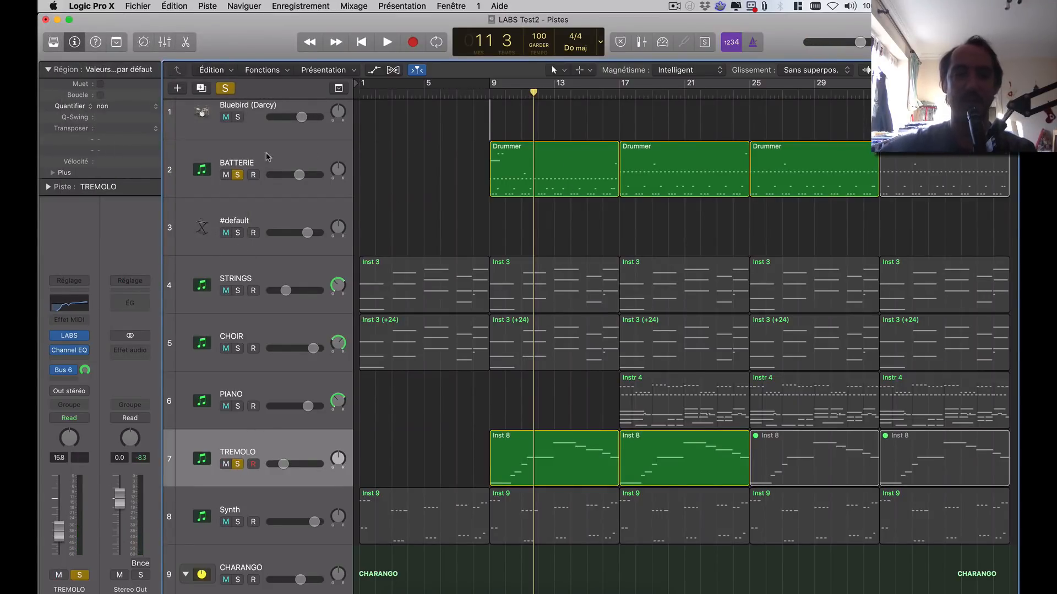
click(238, 175)
key(space)
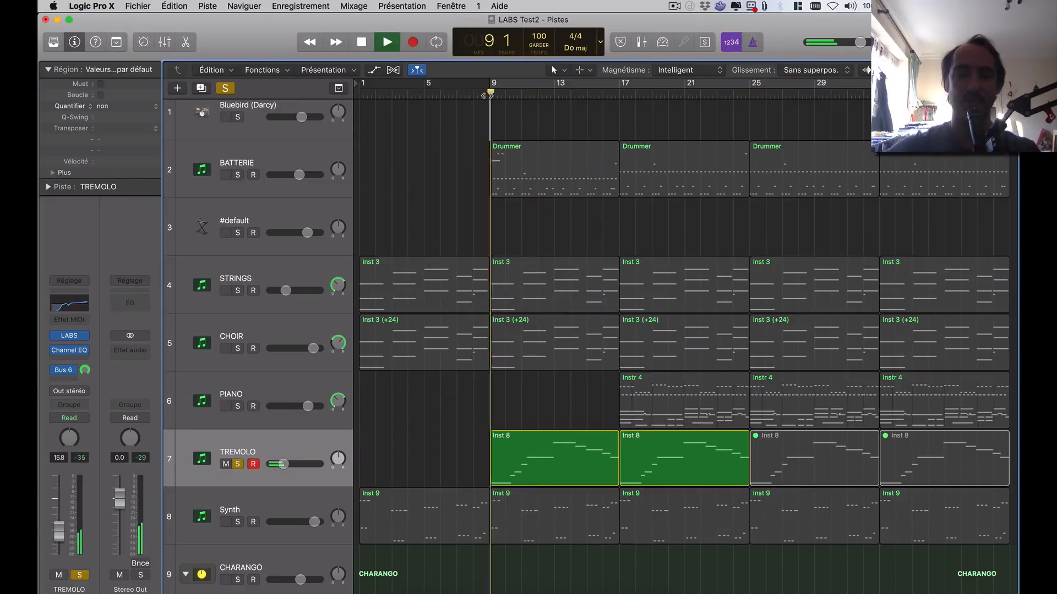
Examine the LABS preset, Bus 6 send channel and Channel EQ curve of the TREMOLO track
click(70, 336)
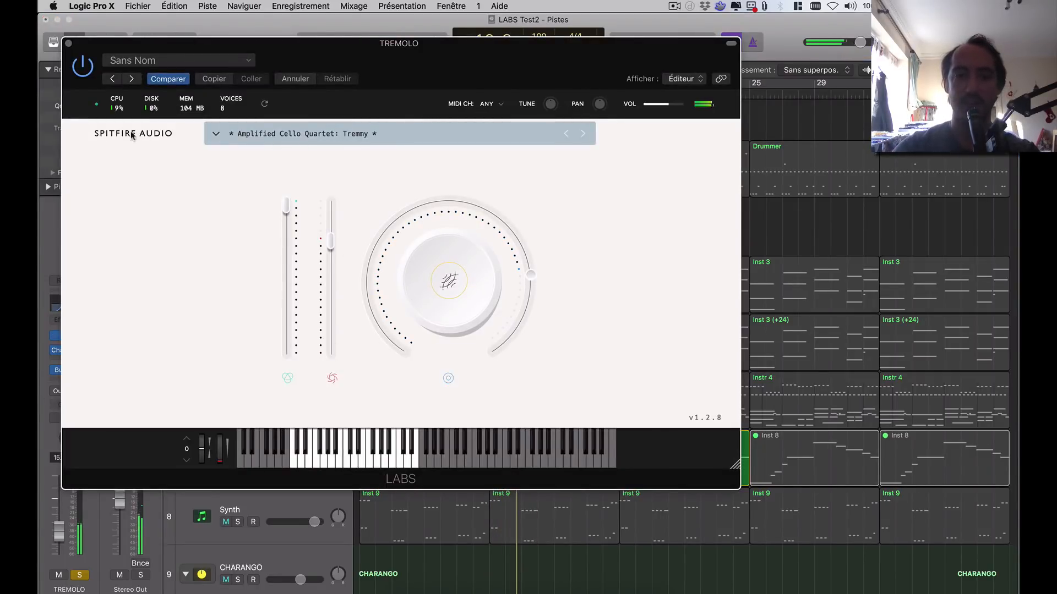
click(69, 44)
click(69, 371)
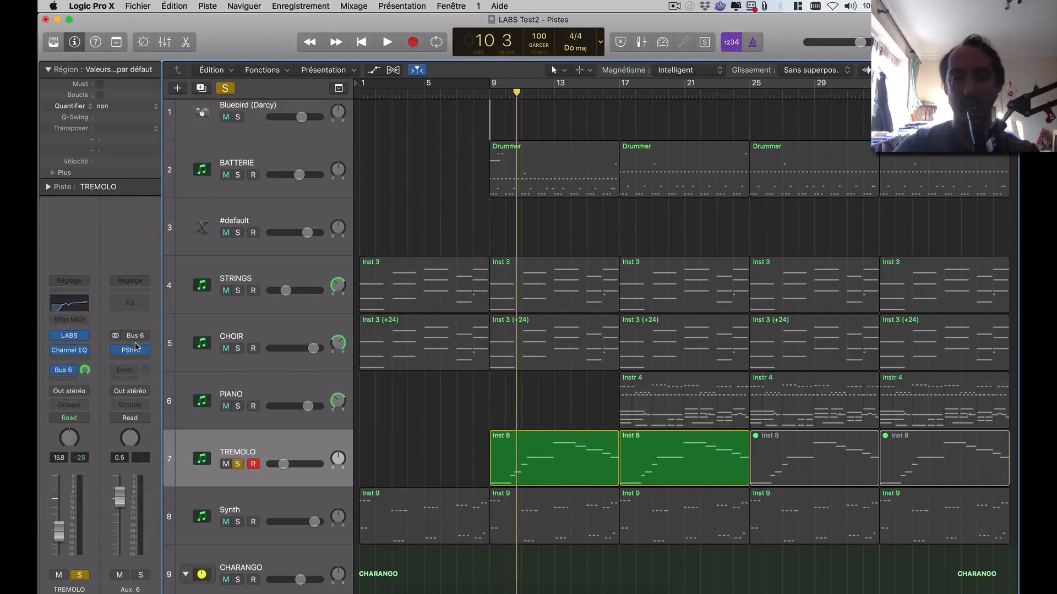
click(70, 309)
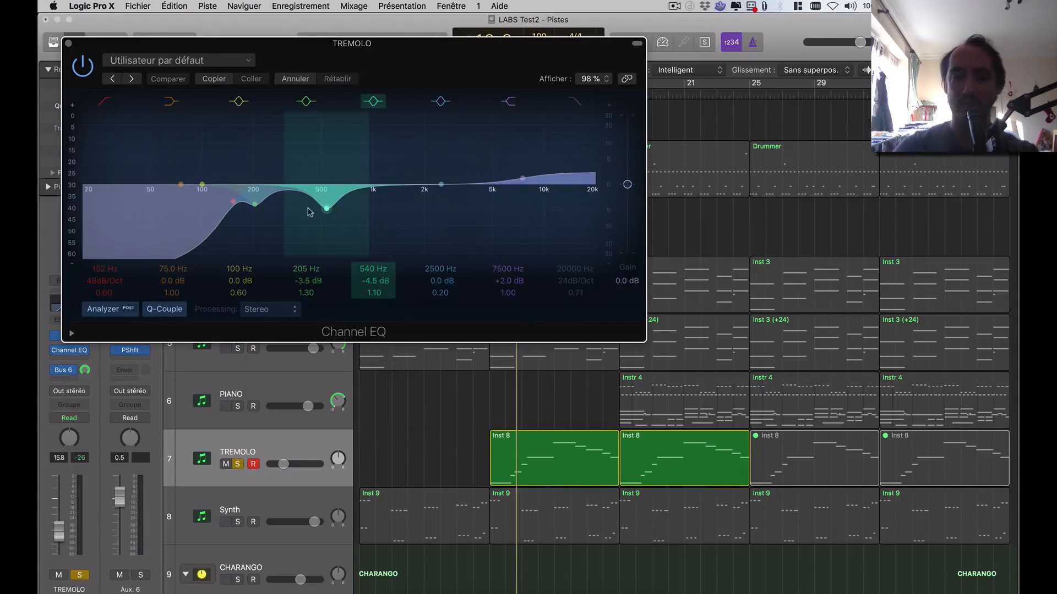
click(68, 43)
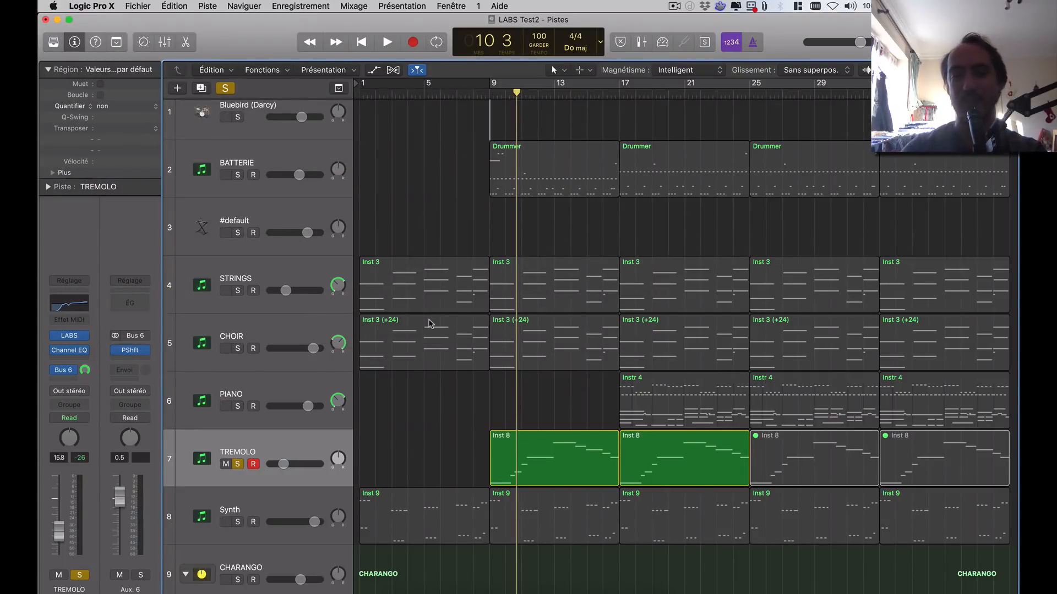
Compare soloed TREMOLO from bar 9 with and without its Bus 6 effect, and lower the Aux. 6 fader to -5.3 dB
key(space)
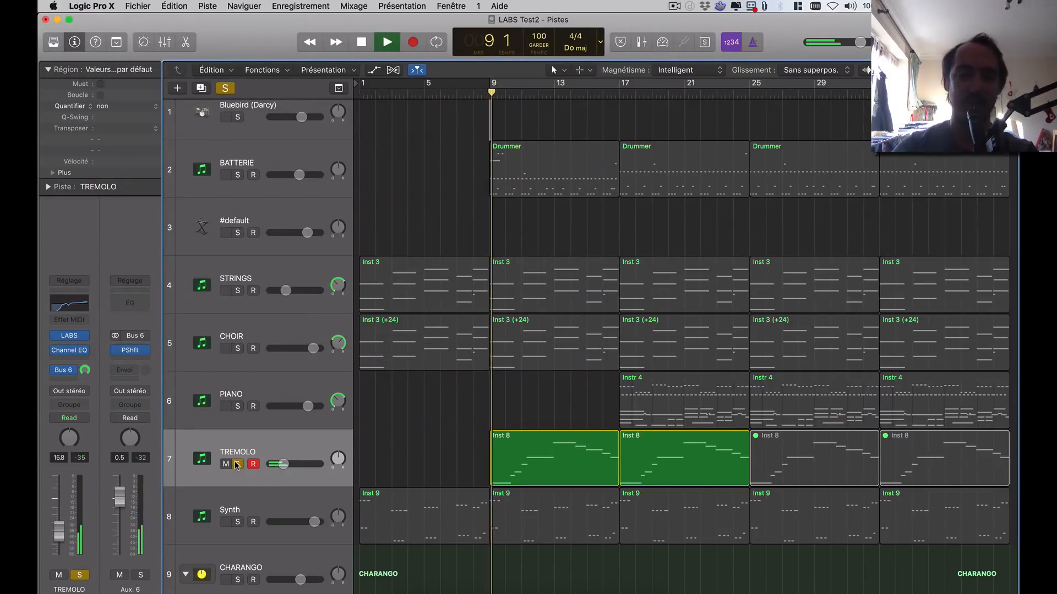
click(56, 371)
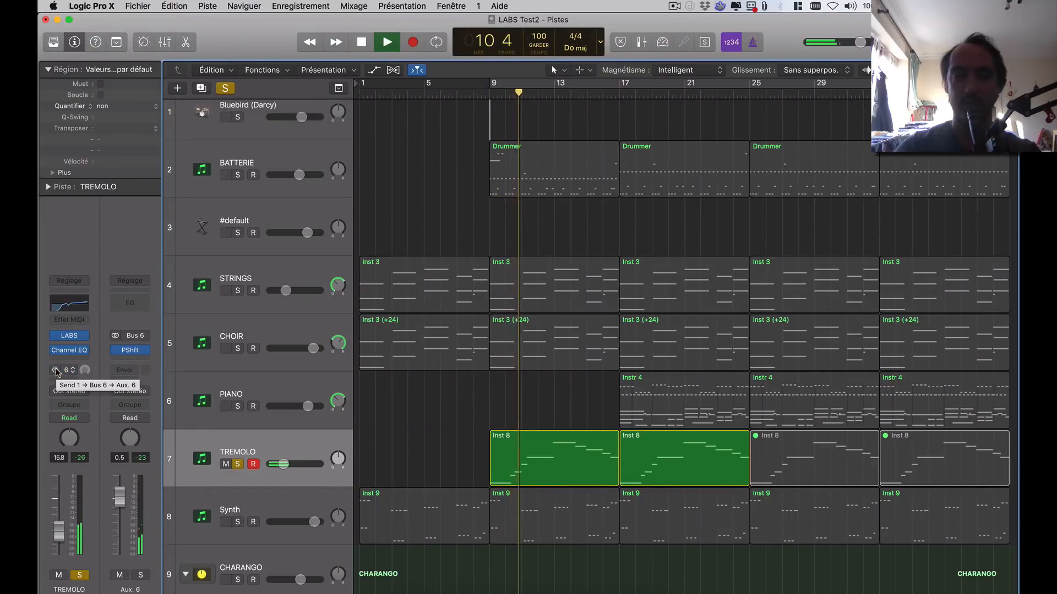
click(55, 371)
drag(119, 497, 119, 514)
mouse_move(55, 373)
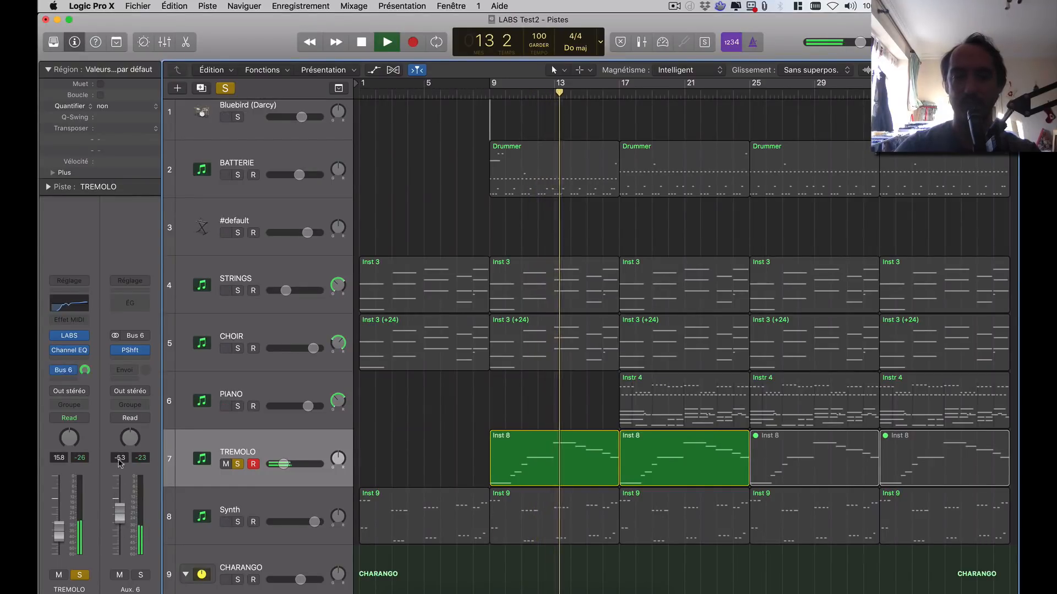
click(118, 575)
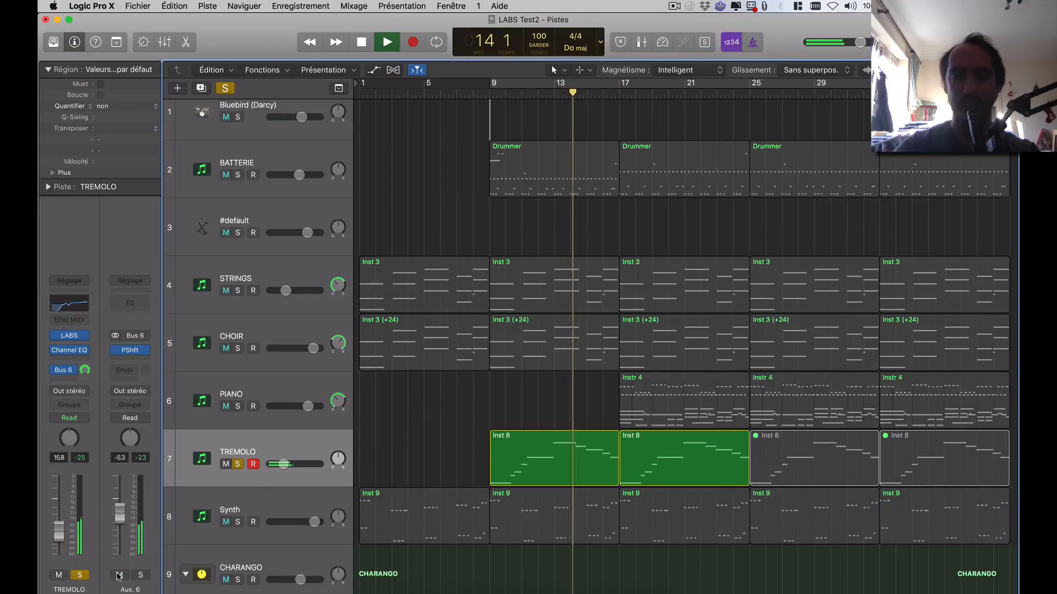
click(119, 575)
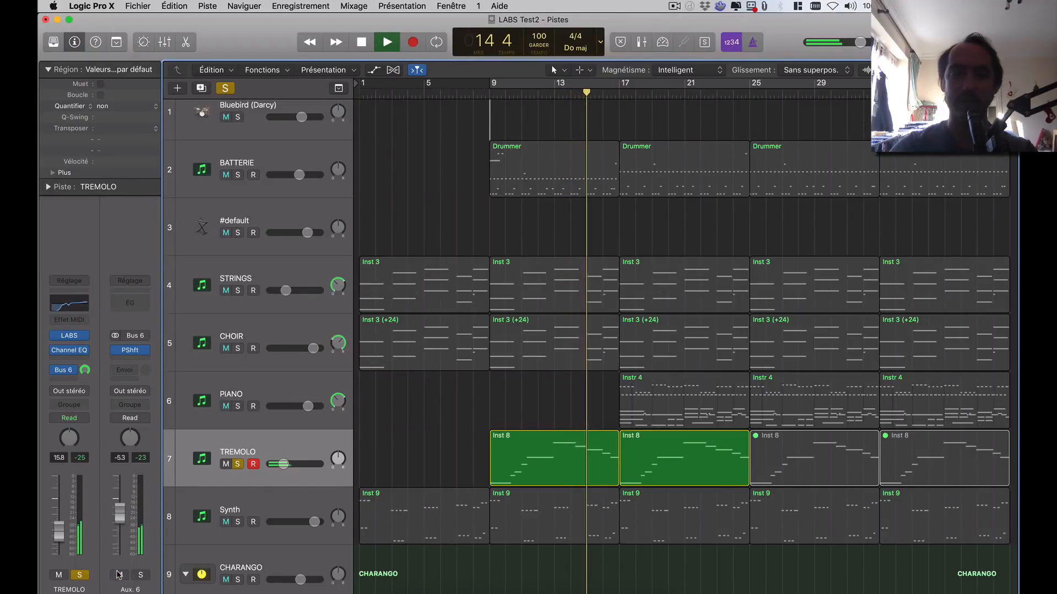
key(space)
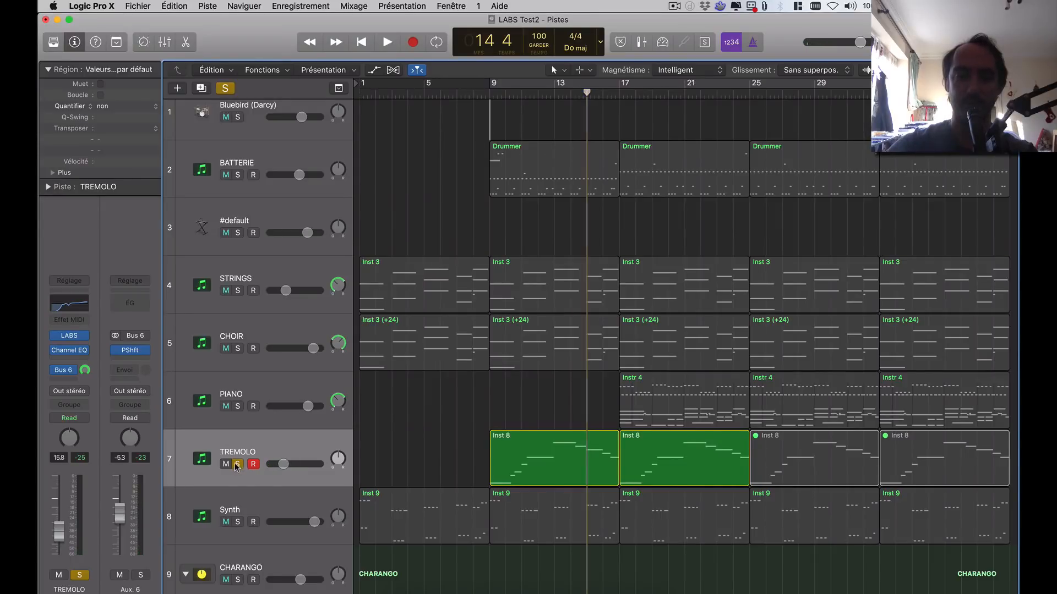
Unsolo TREMOLO and play the full mix from bar 9, comparing it with Aux. 6 muted and unmuted
click(238, 464)
key(shift+space)
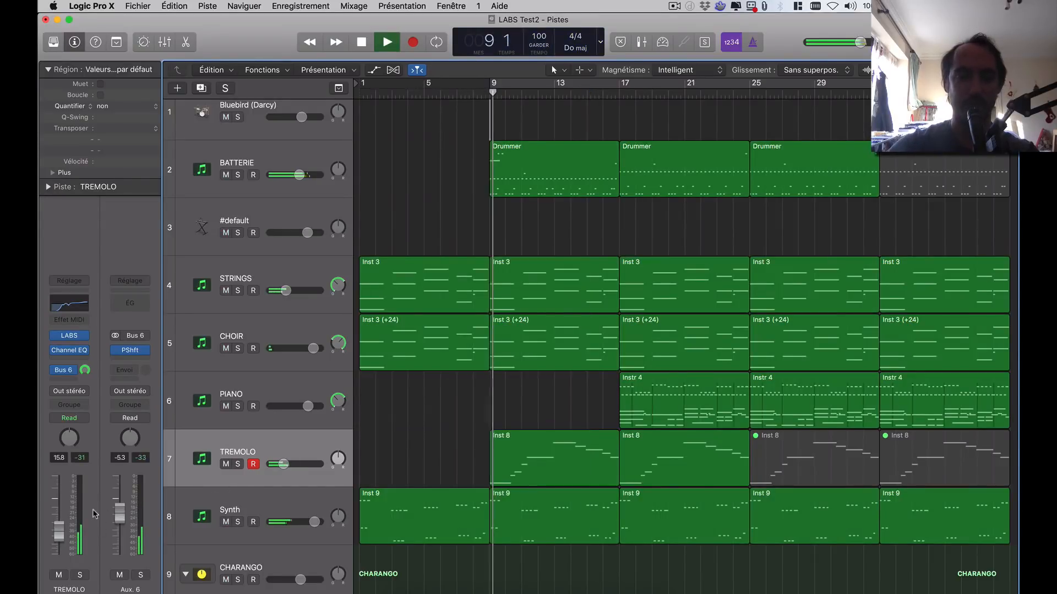
click(119, 575)
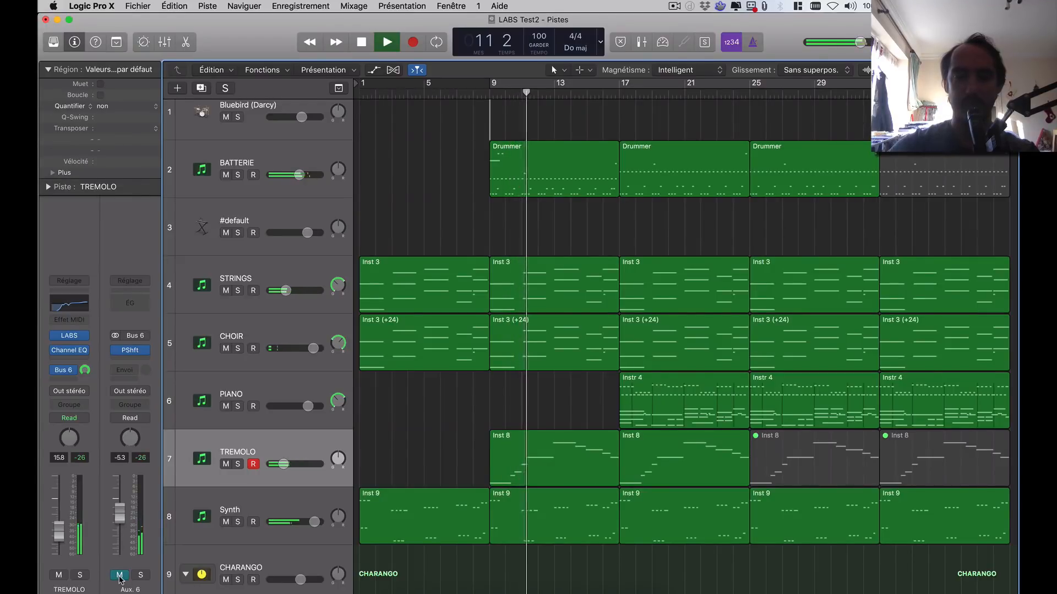
click(120, 575)
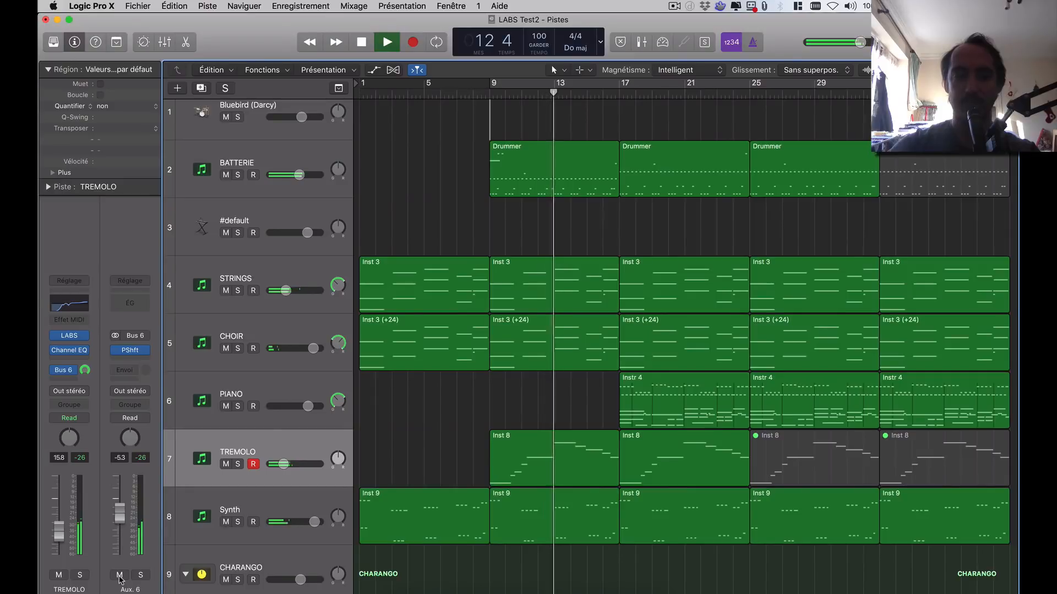
click(119, 575)
click(120, 575)
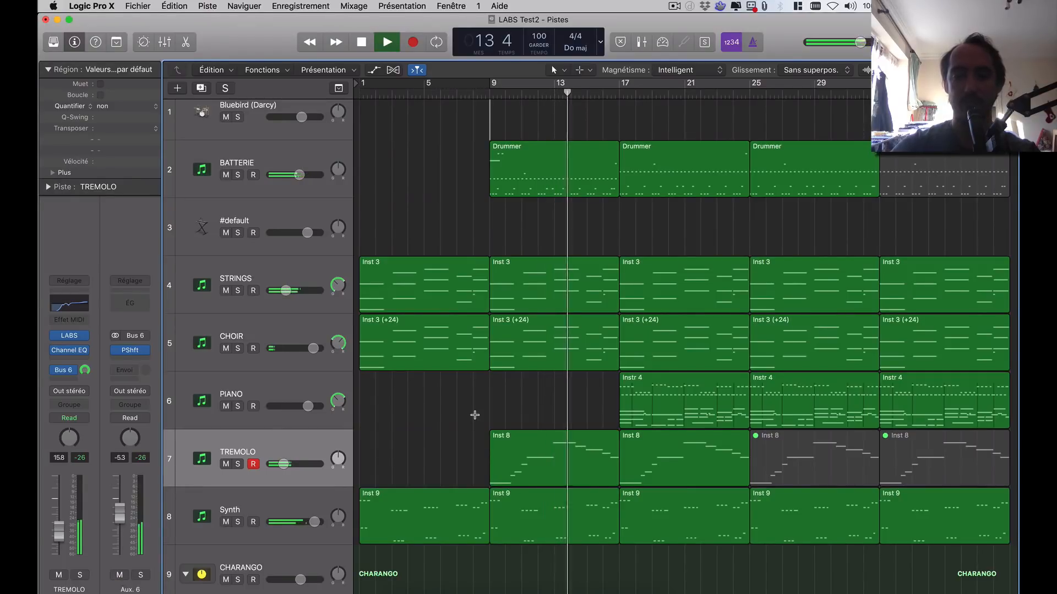
key(space)
Play the arrangement from bar 17, comparing the PIANO track soloed and within the full mix
scroll(503, 385, right, 5)
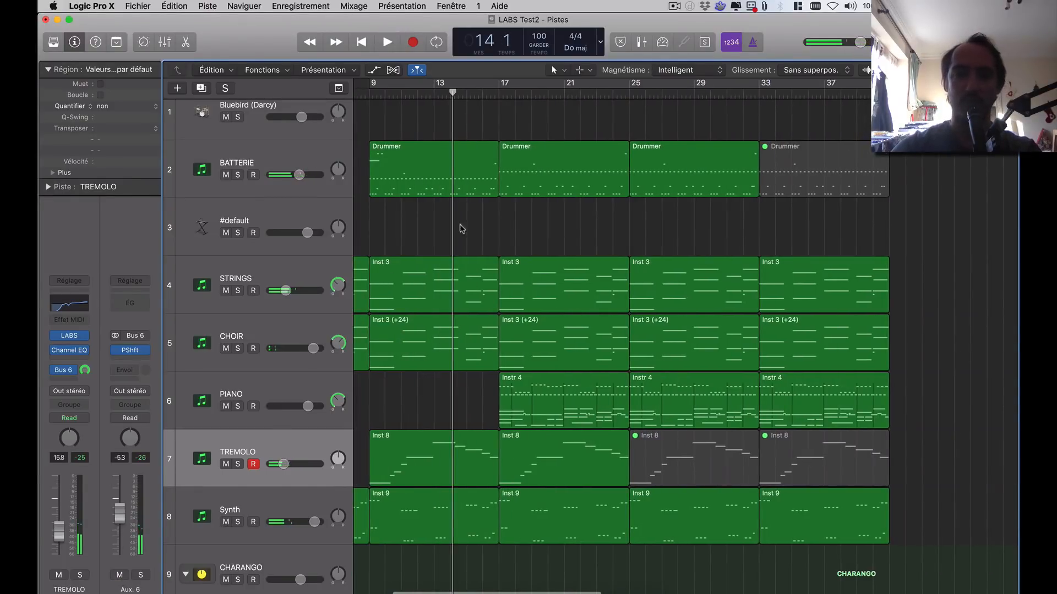
click(498, 93)
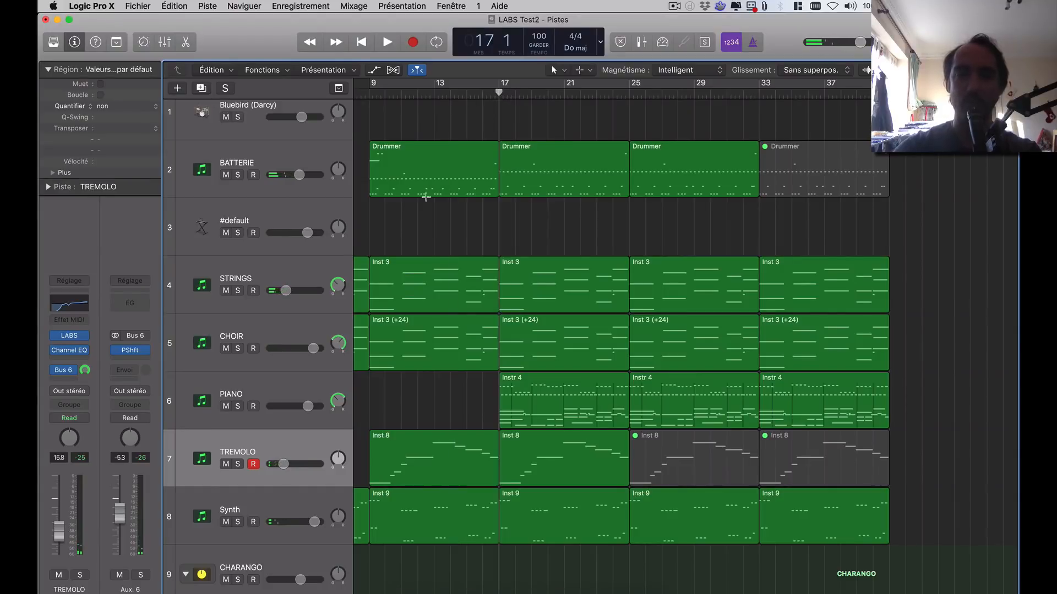
click(261, 385)
key(space)
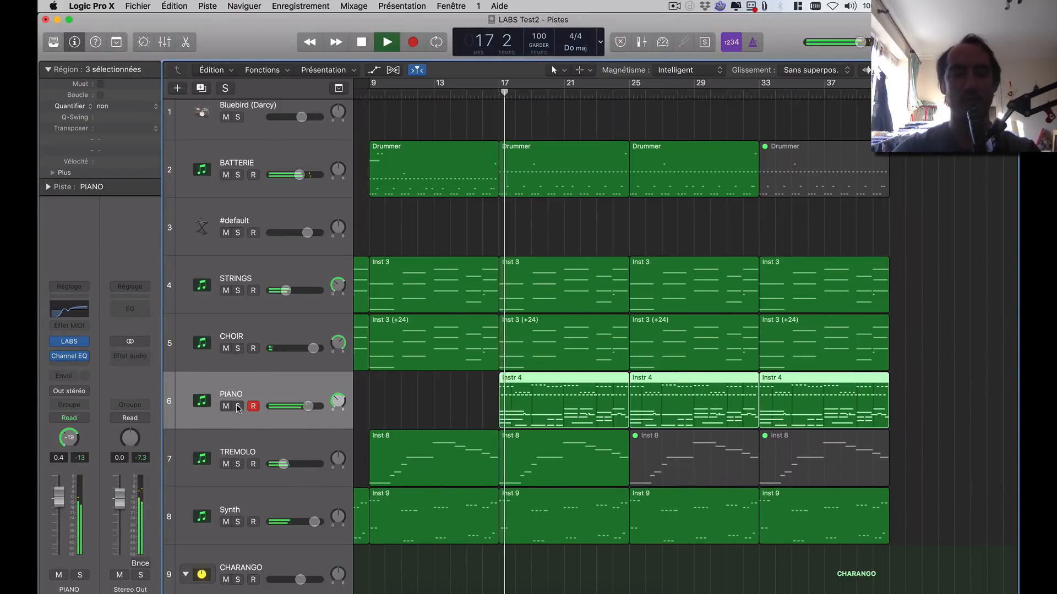
click(238, 406)
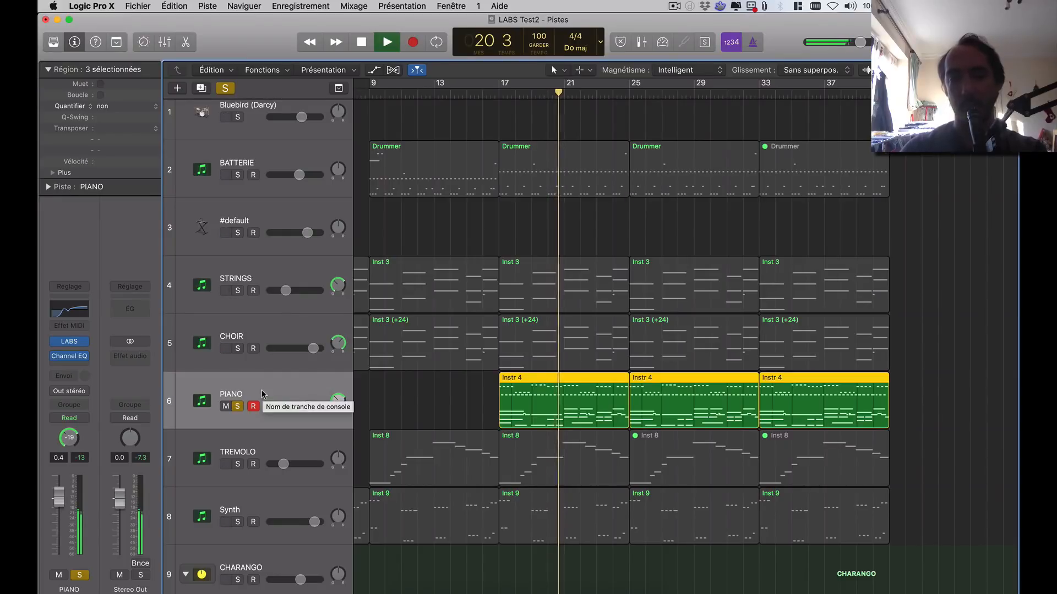
click(240, 410)
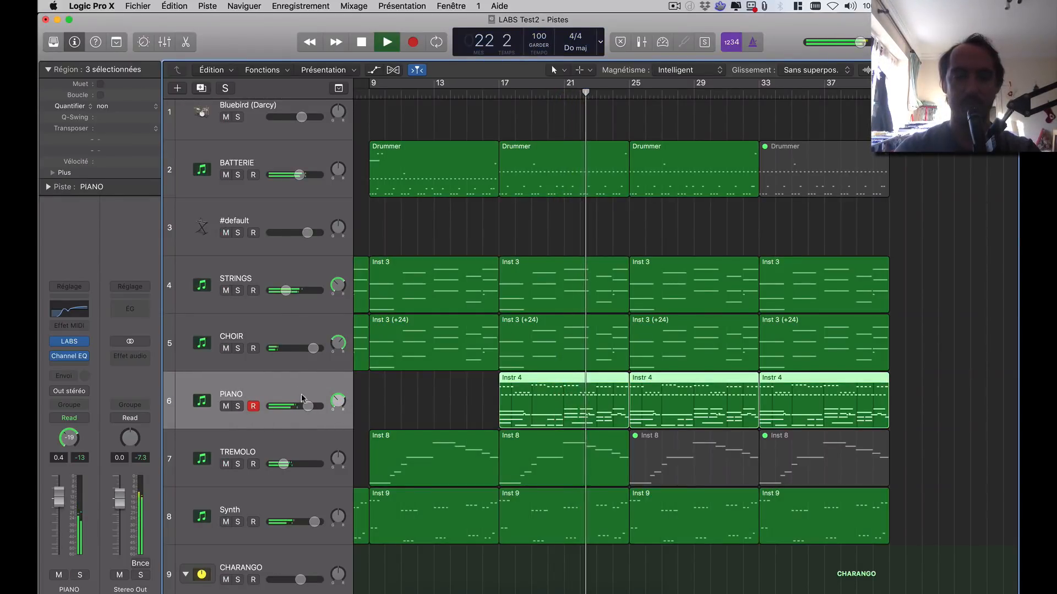
click(427, 383)
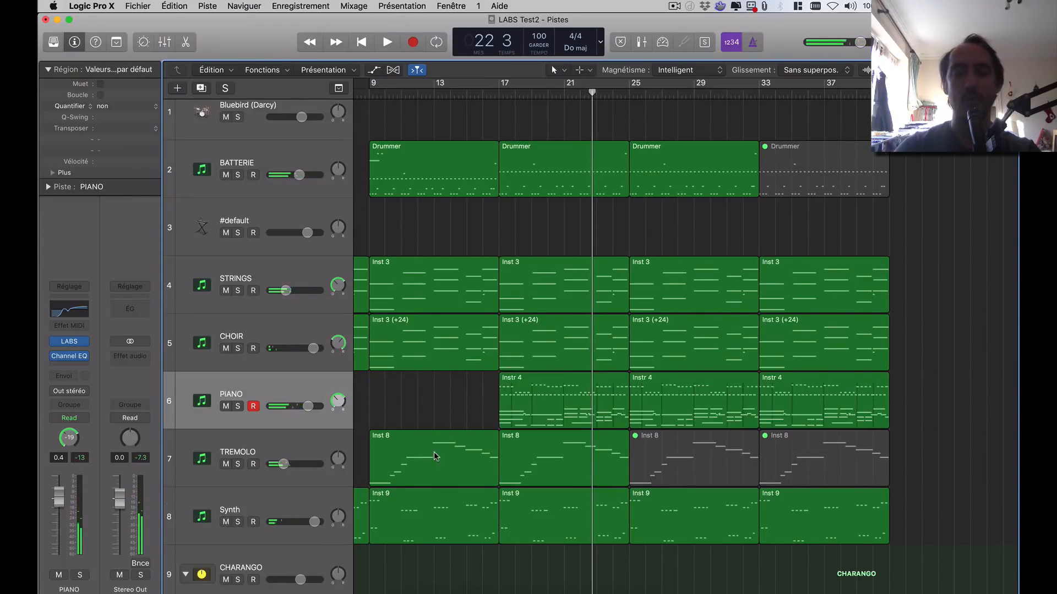
Solo the CHARANGO track stack and play it from bar 25
scroll(385, 517, down, 5)
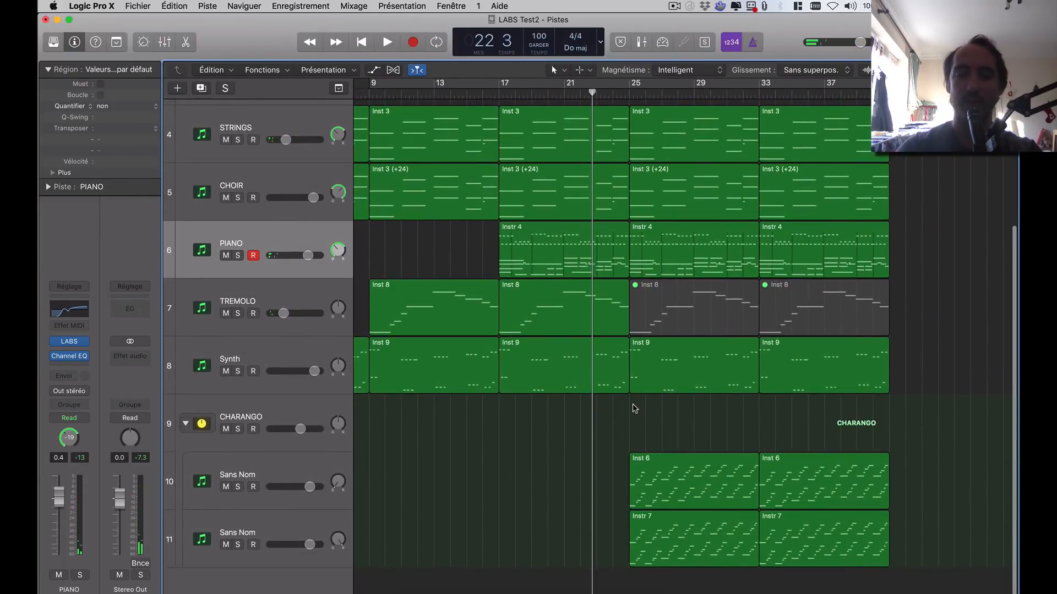
click(263, 404)
click(238, 429)
key(space)
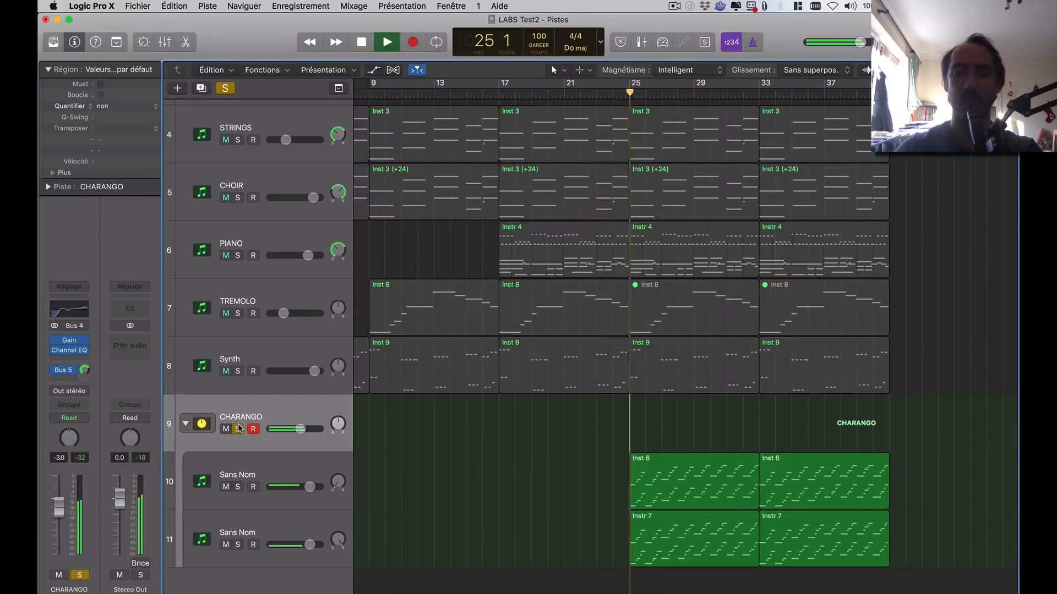
Compare the two CHARANGO subtracks by soloing track 10 and track 11 in turn, and select the CHARANGO stack
click(275, 468)
click(238, 486)
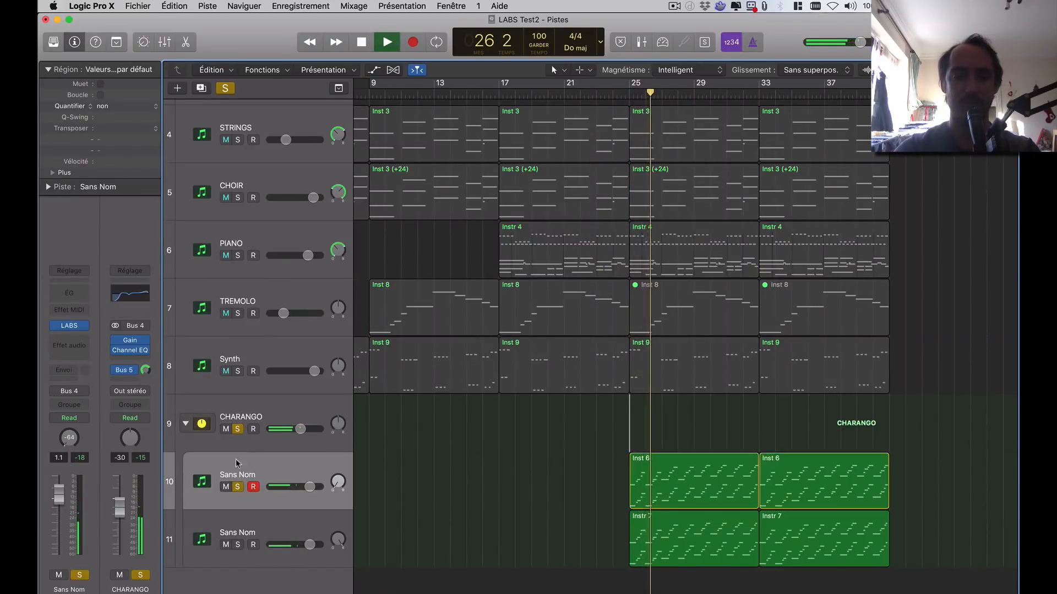
click(238, 429)
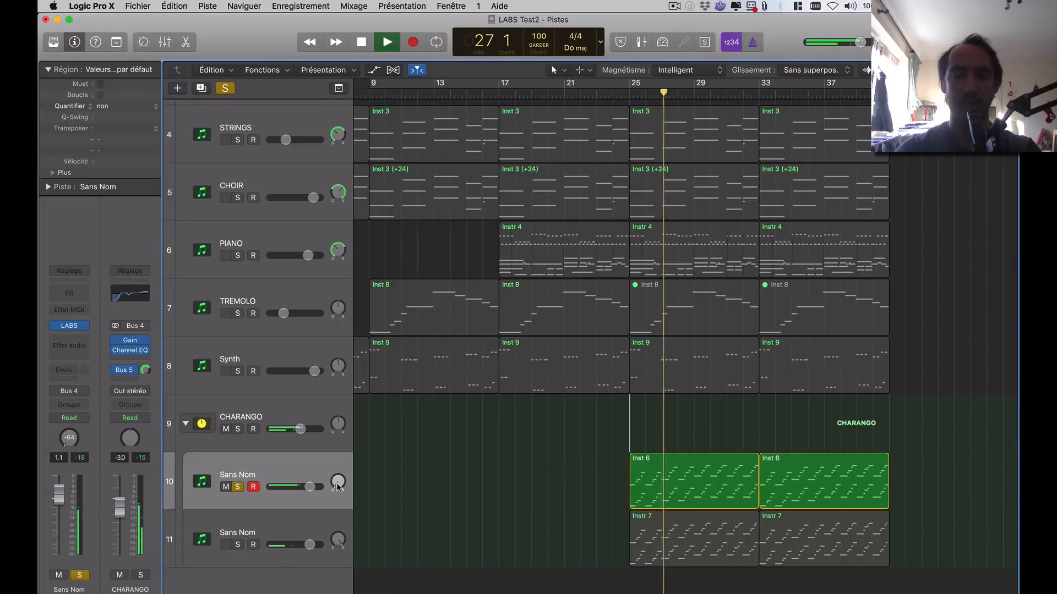
click(237, 544)
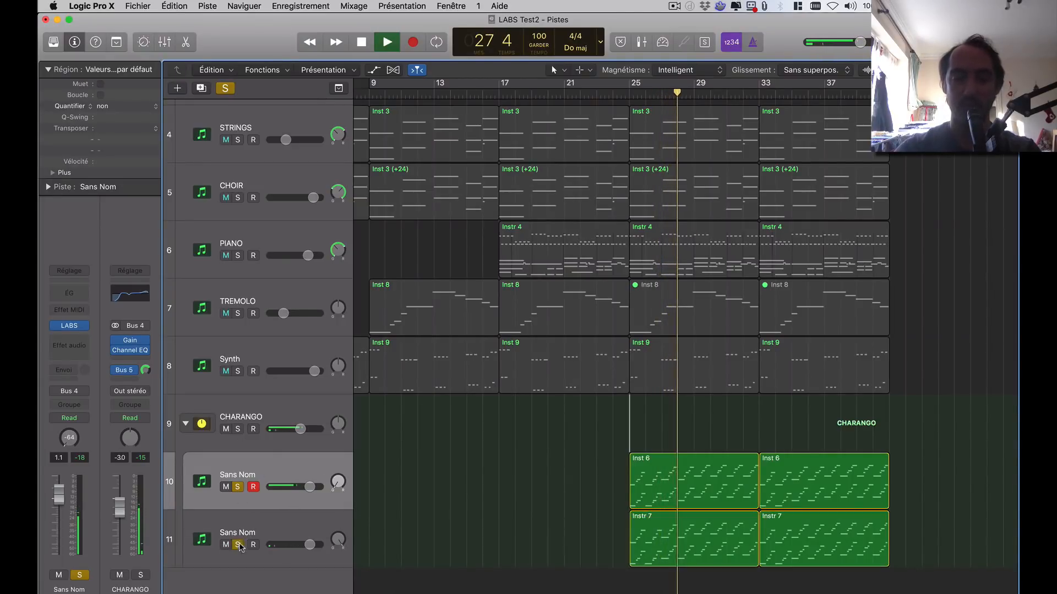
click(238, 487)
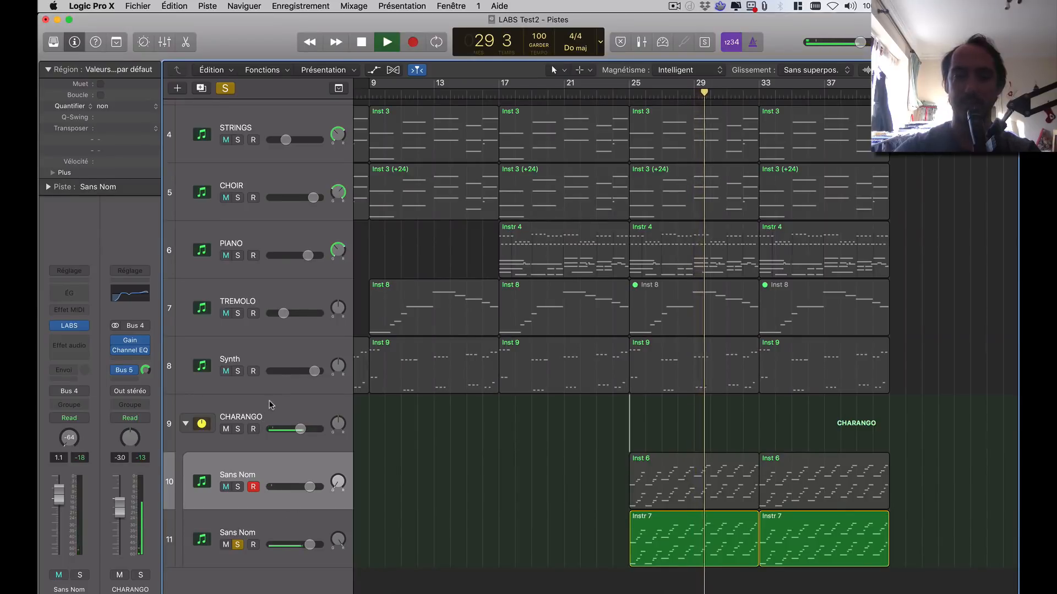
click(271, 406)
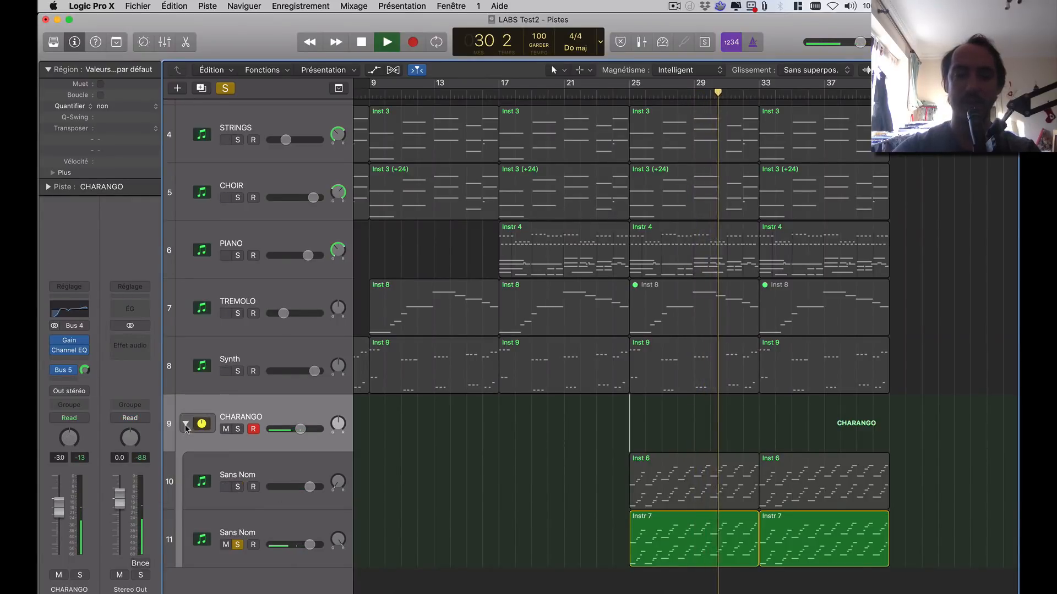
Unsolo track 11, listen to the CHARANGO parts within the full mix and stop playback
click(238, 545)
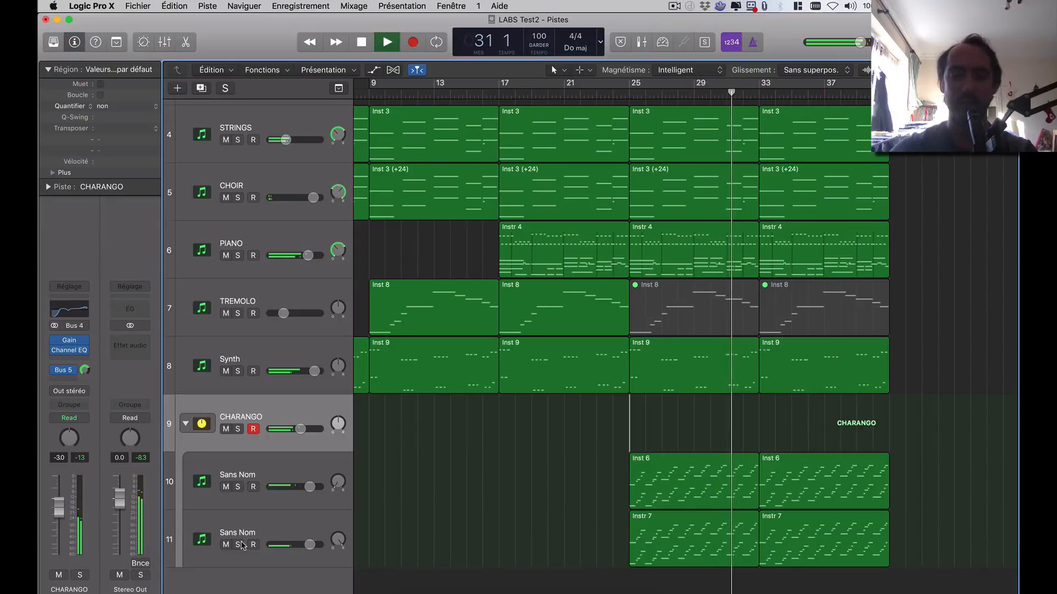
key(shift+super+d)
key(Escape)
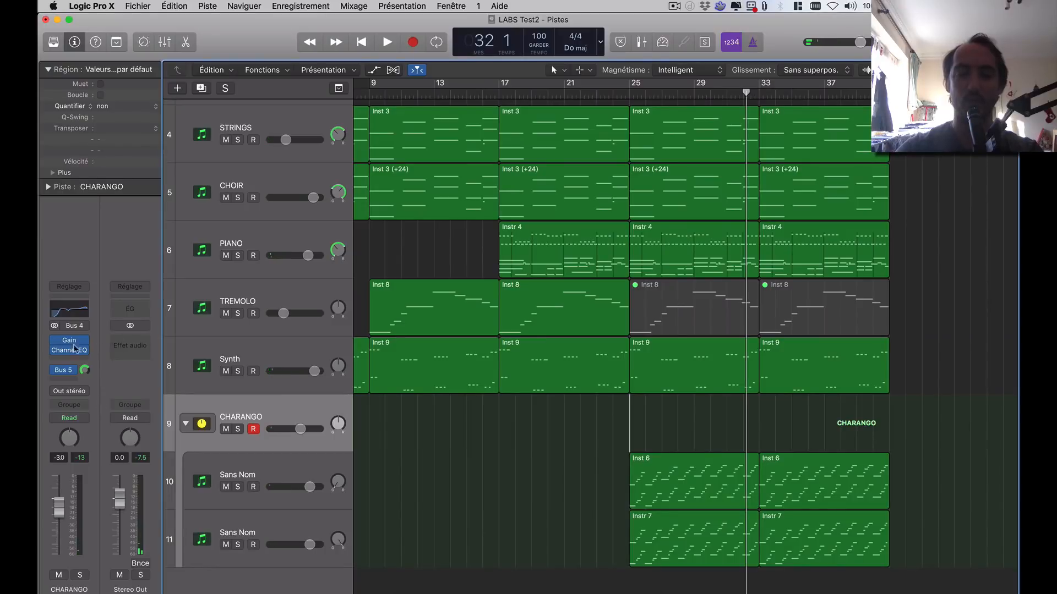
Show the CHARANGO stack's Bus 5 aux, solo the shift charango channel and play it
click(67, 373)
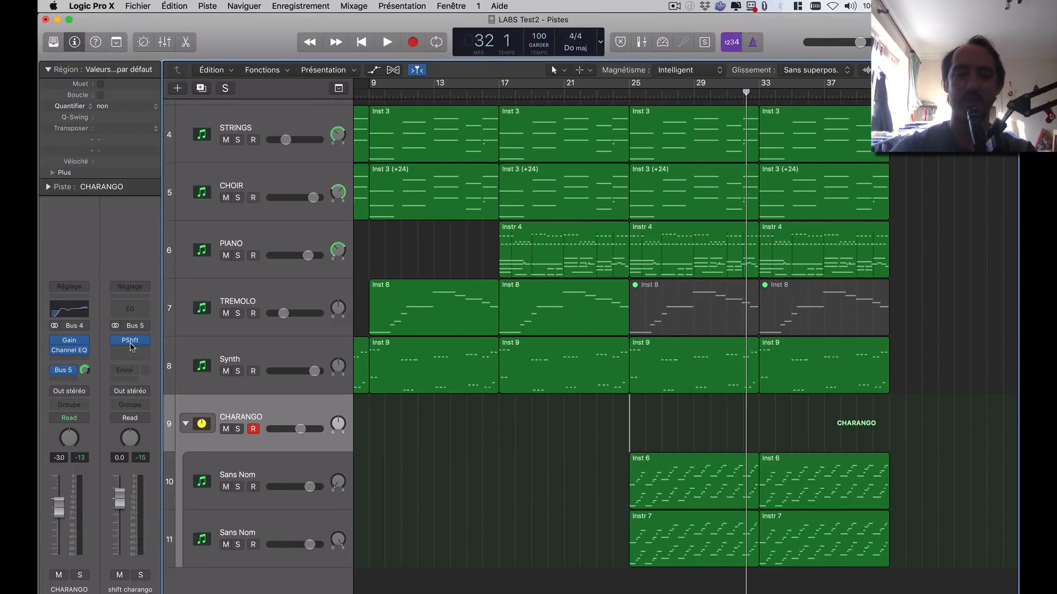
click(140, 575)
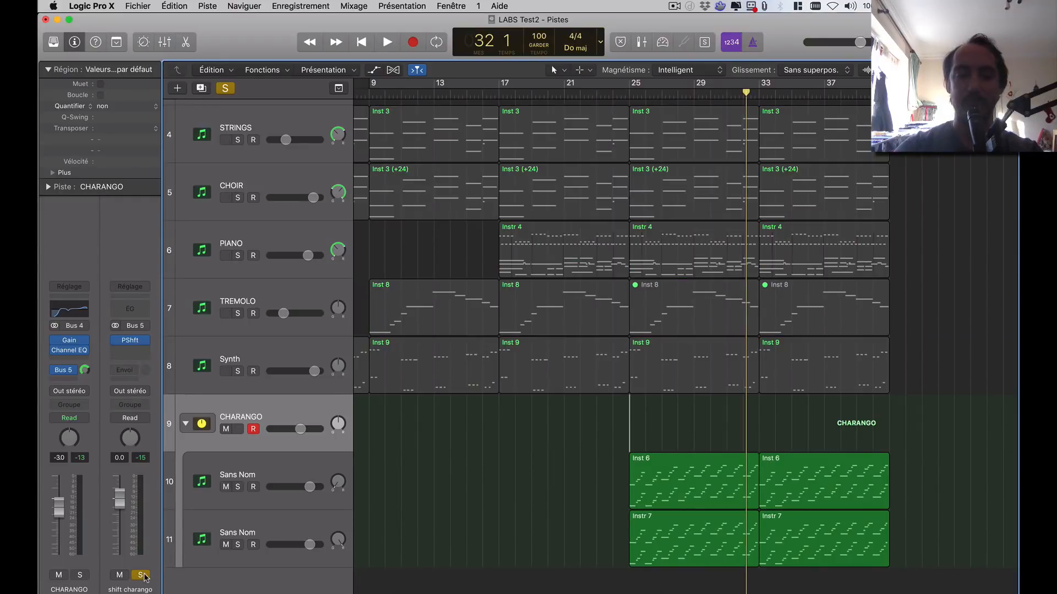
key(space)
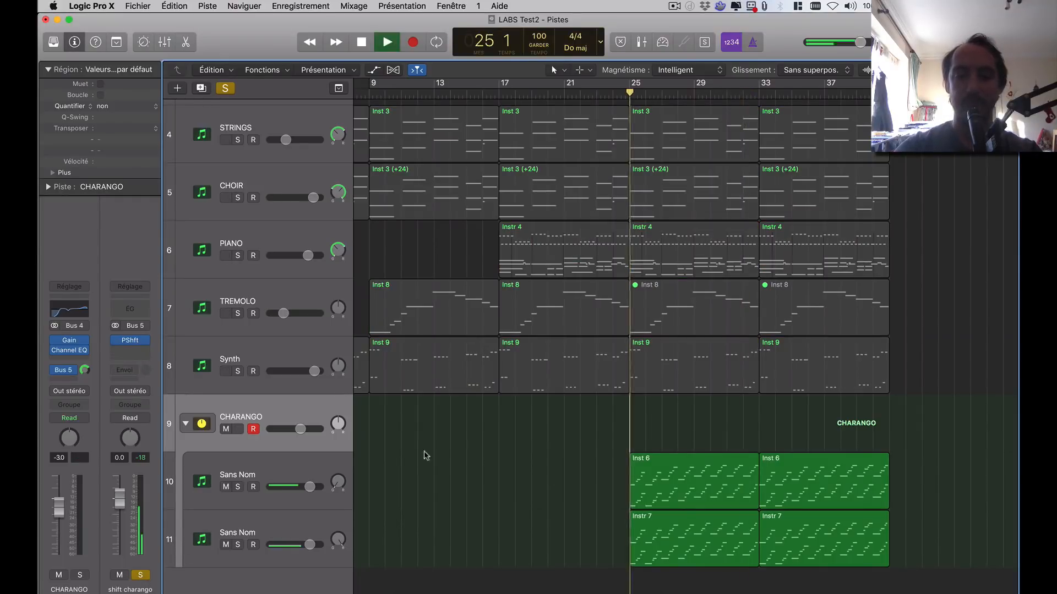
Examine the Pitch Shifter on the shift charango aux during playback, then close it, stop playback and unsolo the aux
click(131, 342)
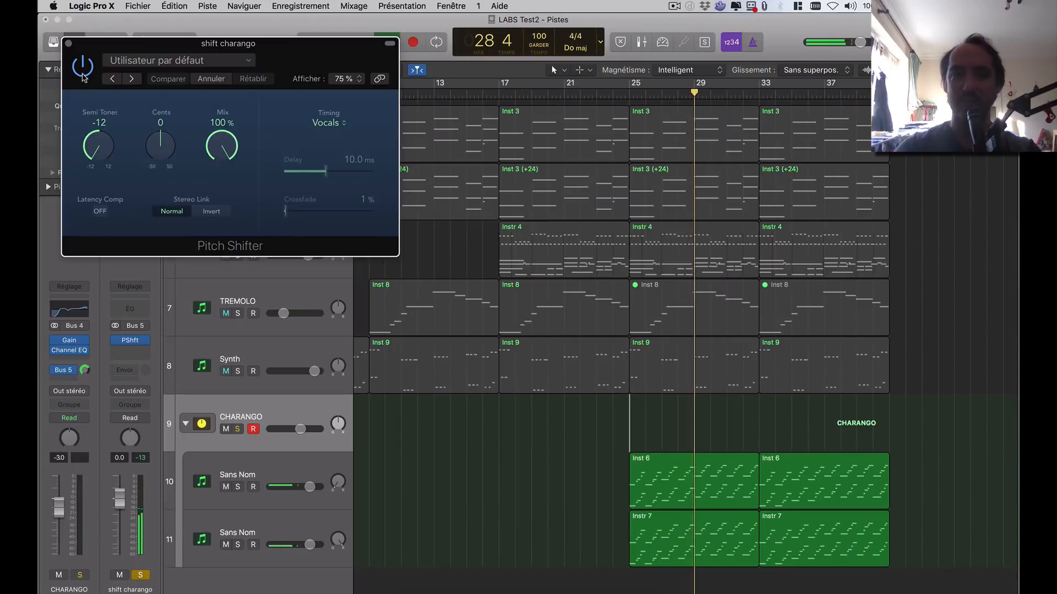
click(100, 212)
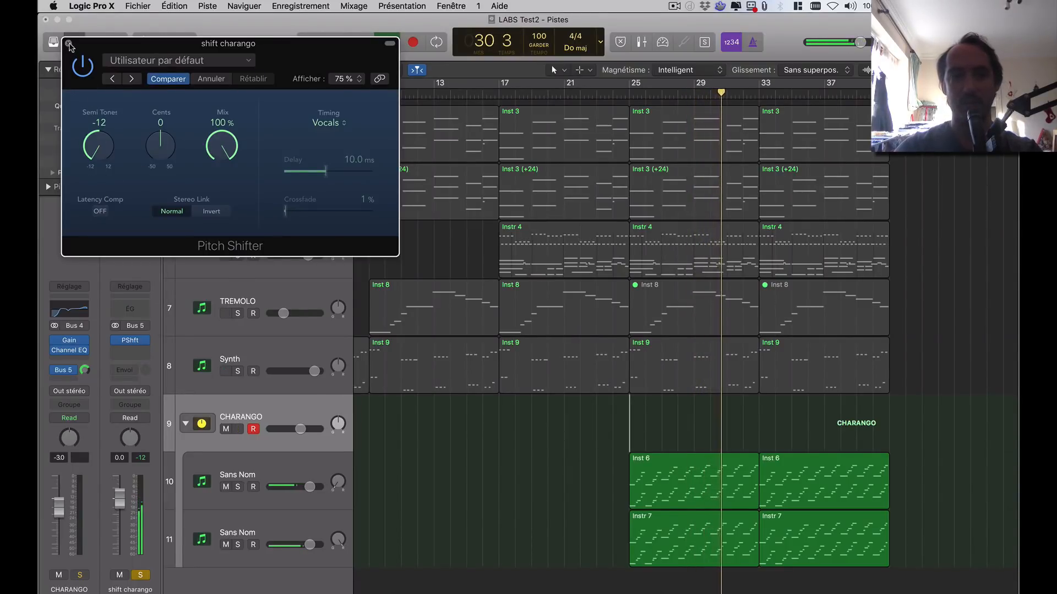
click(68, 43)
key(space)
click(240, 429)
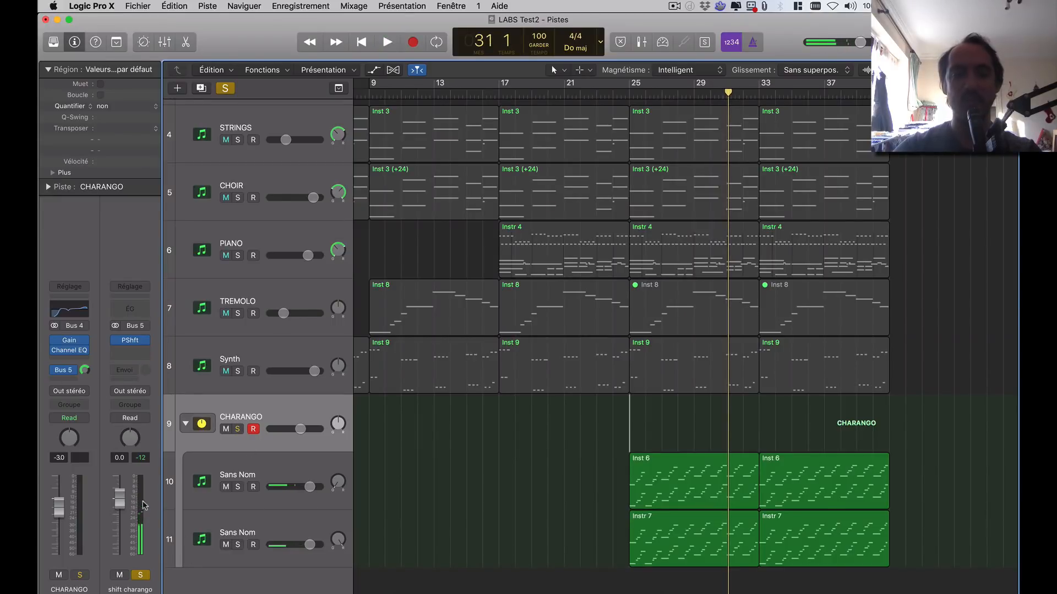
click(237, 429)
click(142, 575)
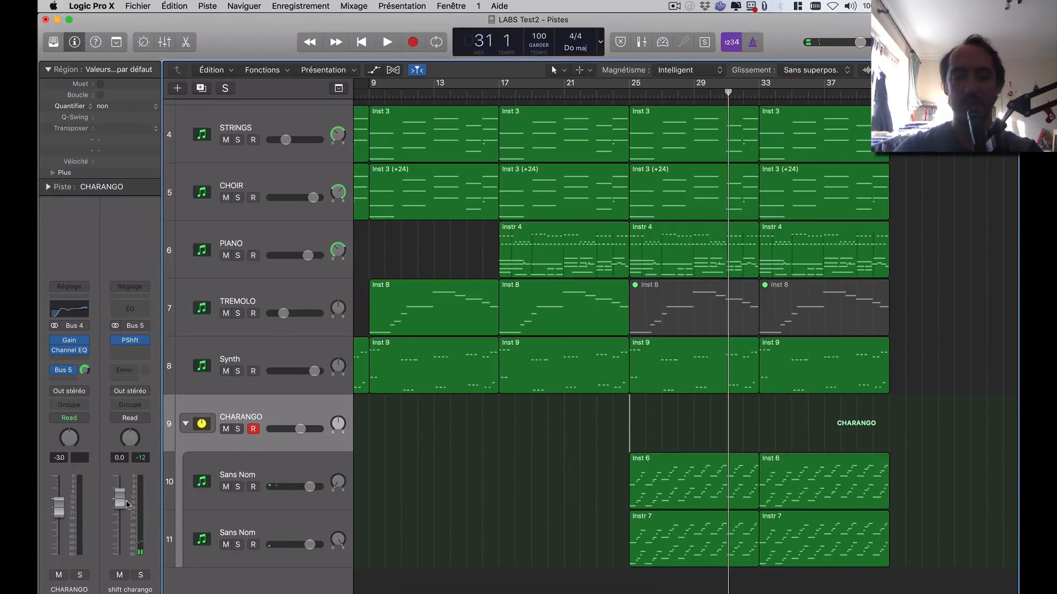
Set the shift charango aux volume to -6.0 dB and compare the full mix with the aux muted and unmuted
mouse_move(119, 513)
mouse_down()
mouse_move(119, 566)
mouse_move(120, 514)
mouse_up()
key(space)
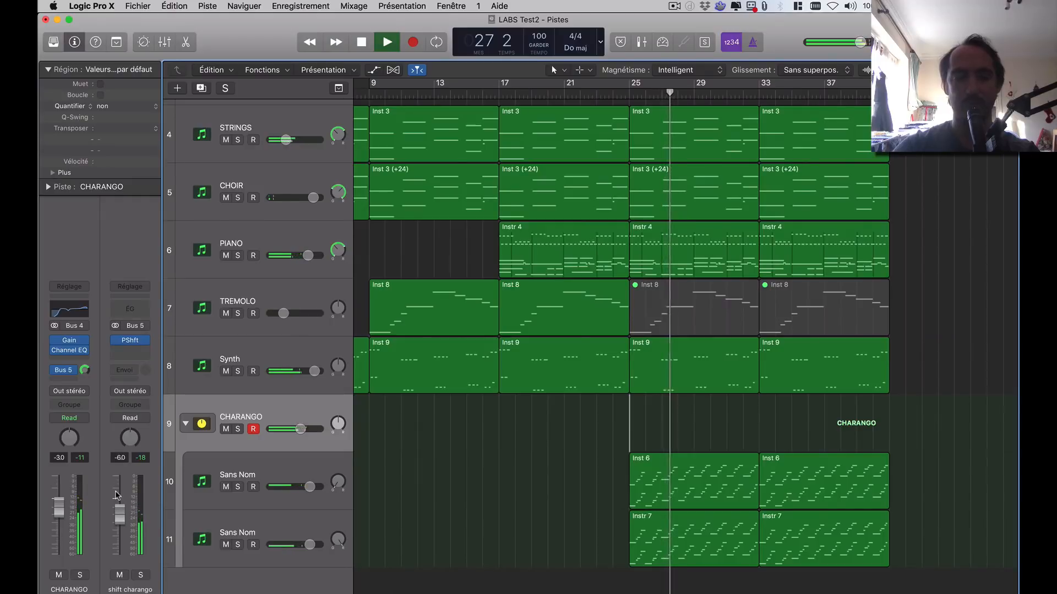
click(119, 575)
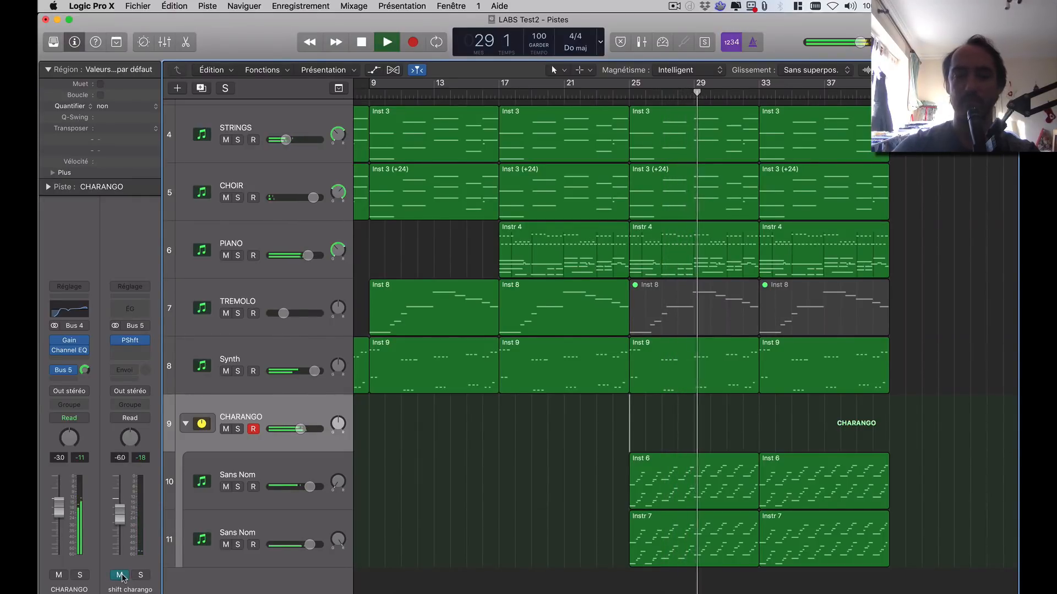
click(120, 575)
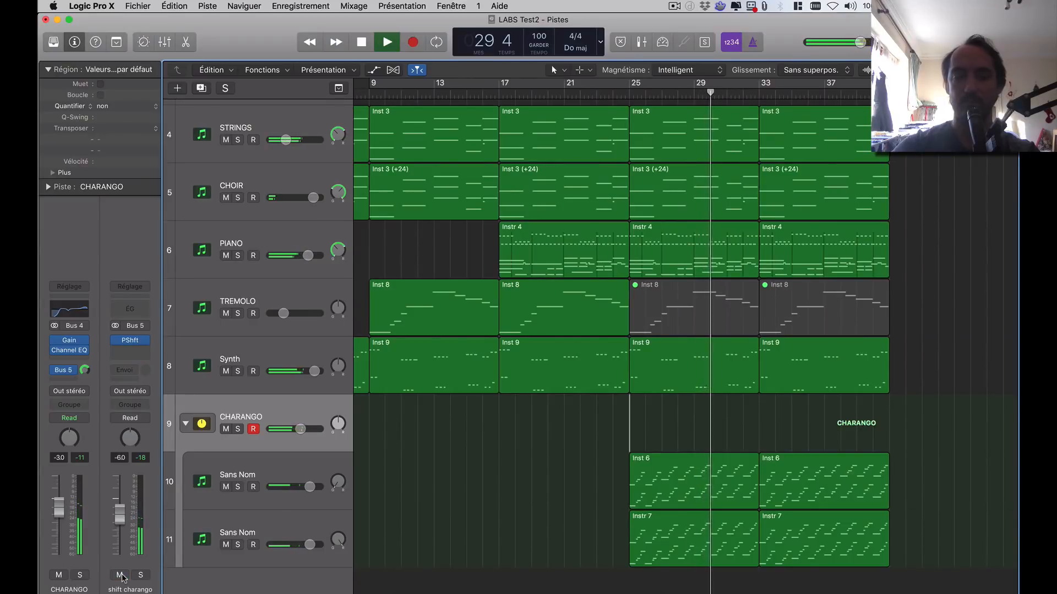
key(space)
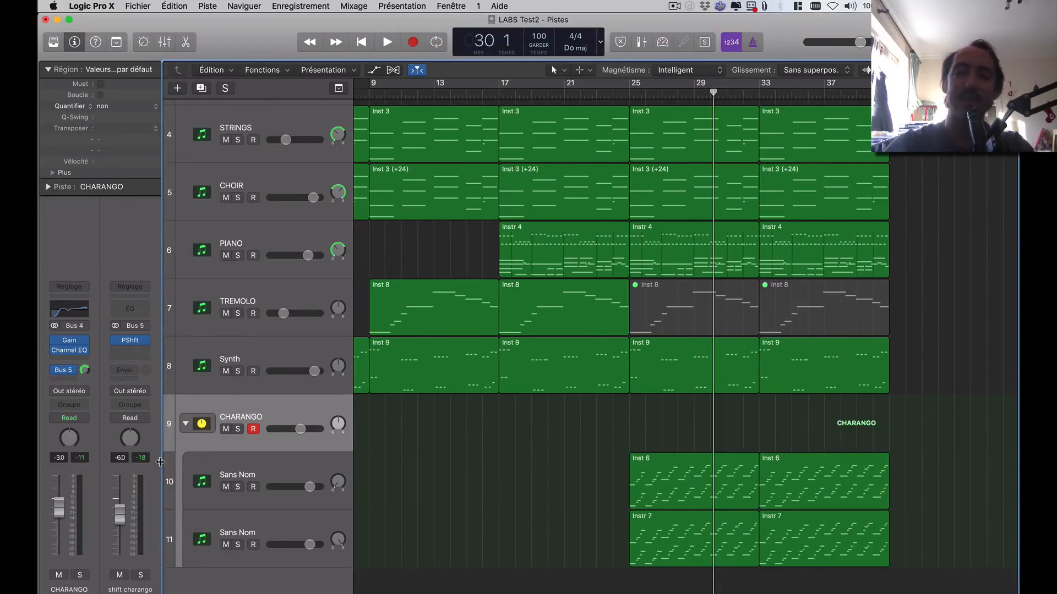
Collapse the CHARANGO track stack and fit the whole arrangement from bar 1 in the timeline
scroll(490, 556, up, 5)
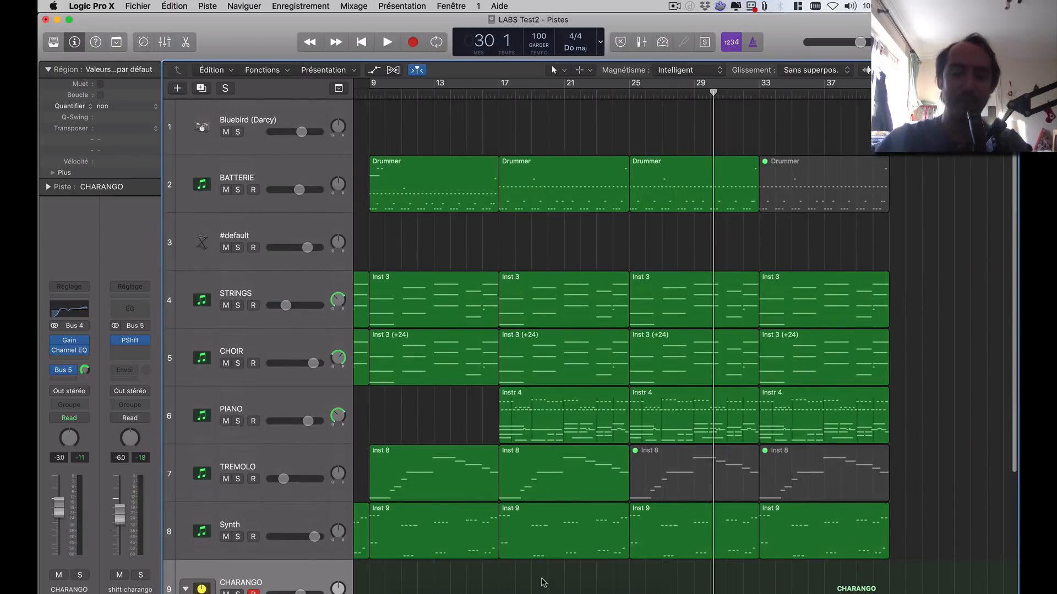
key(z)
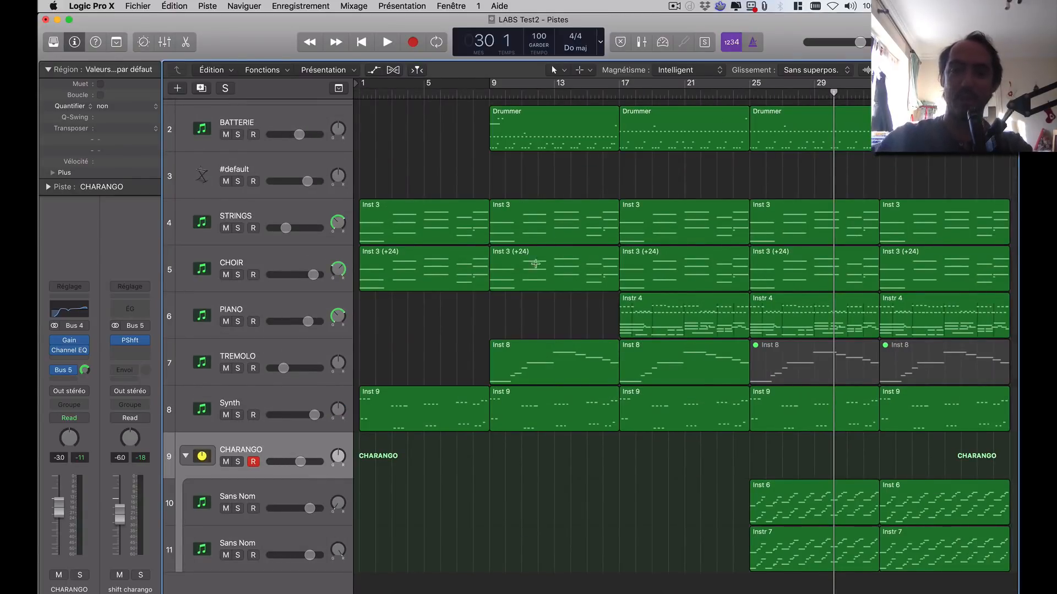
click(186, 456)
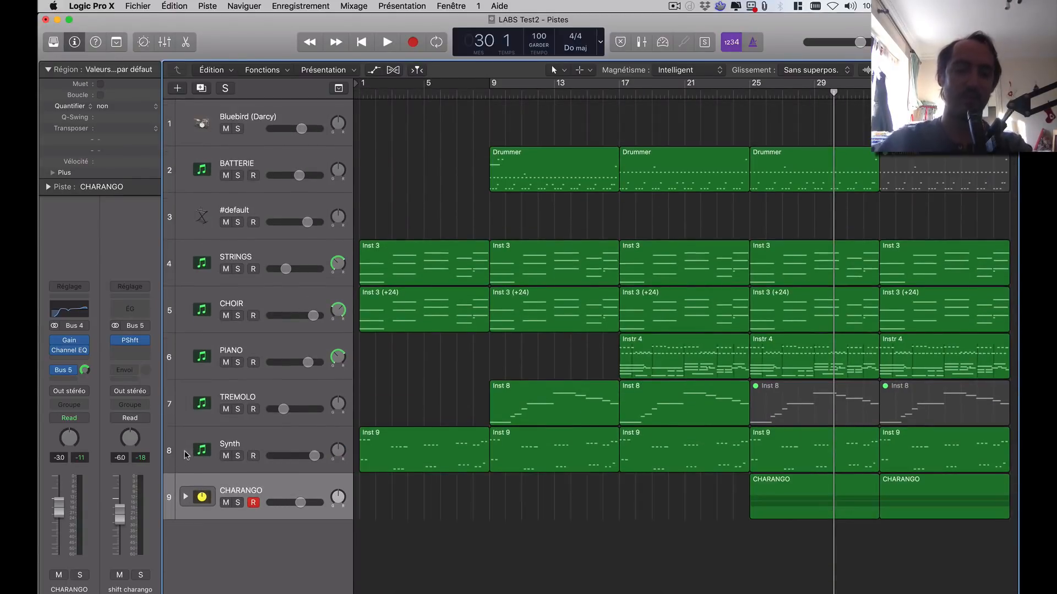
key(z)
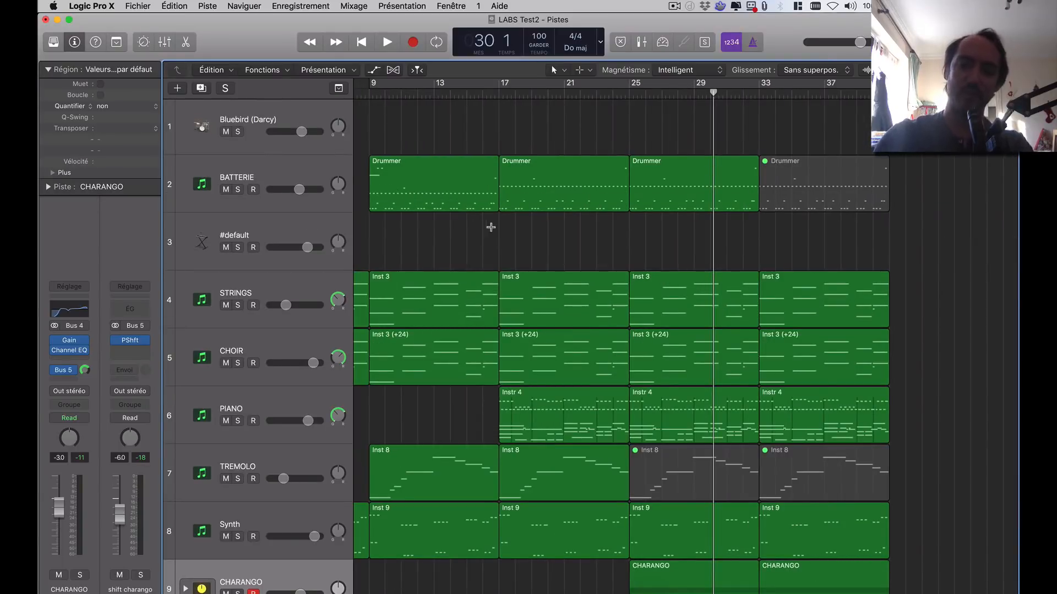
key(z)
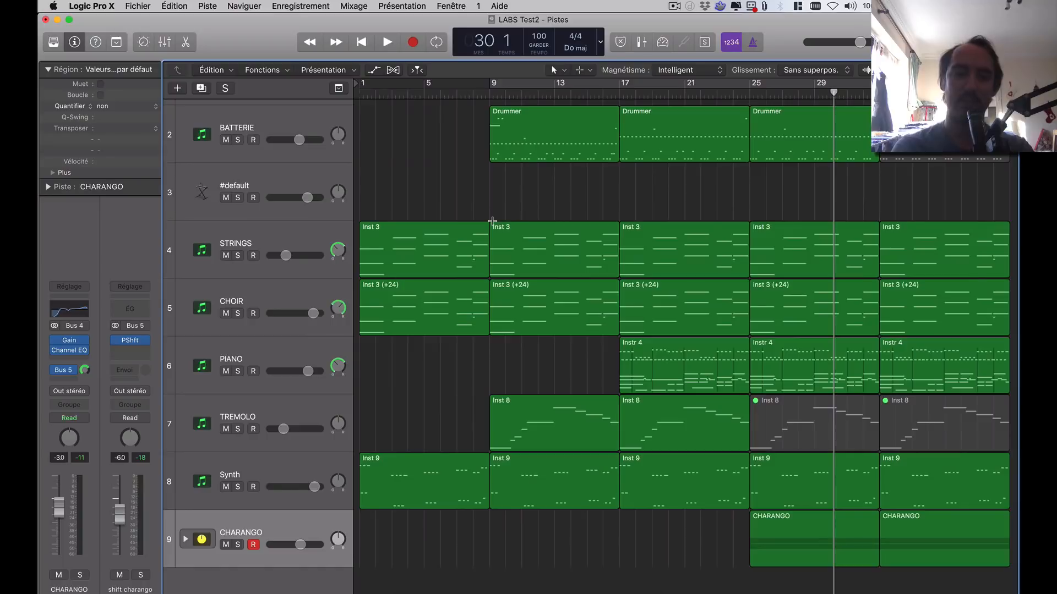
scroll(492, 221, up, 2)
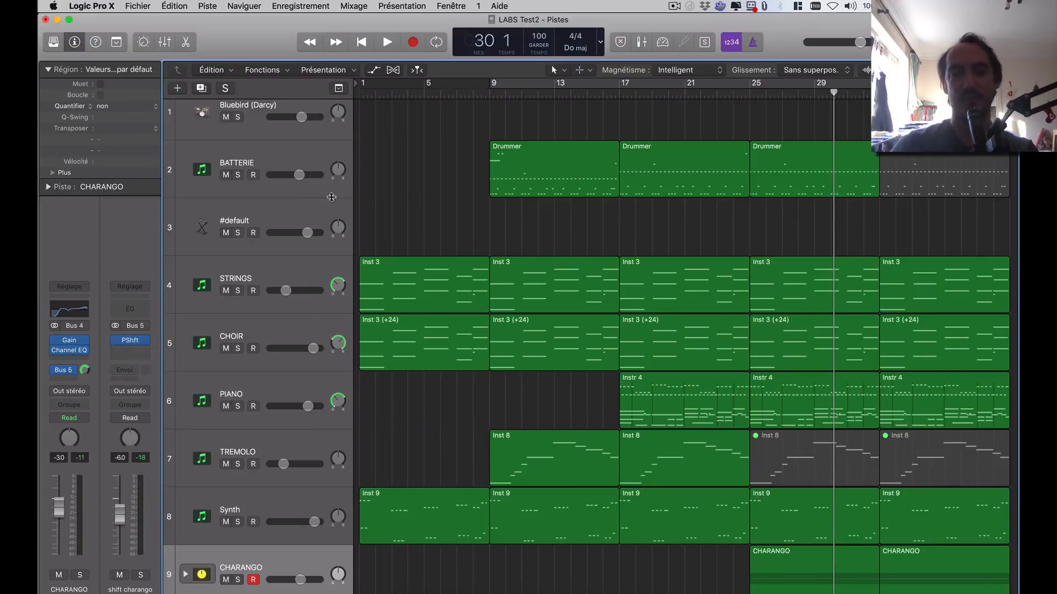
click(408, 196)
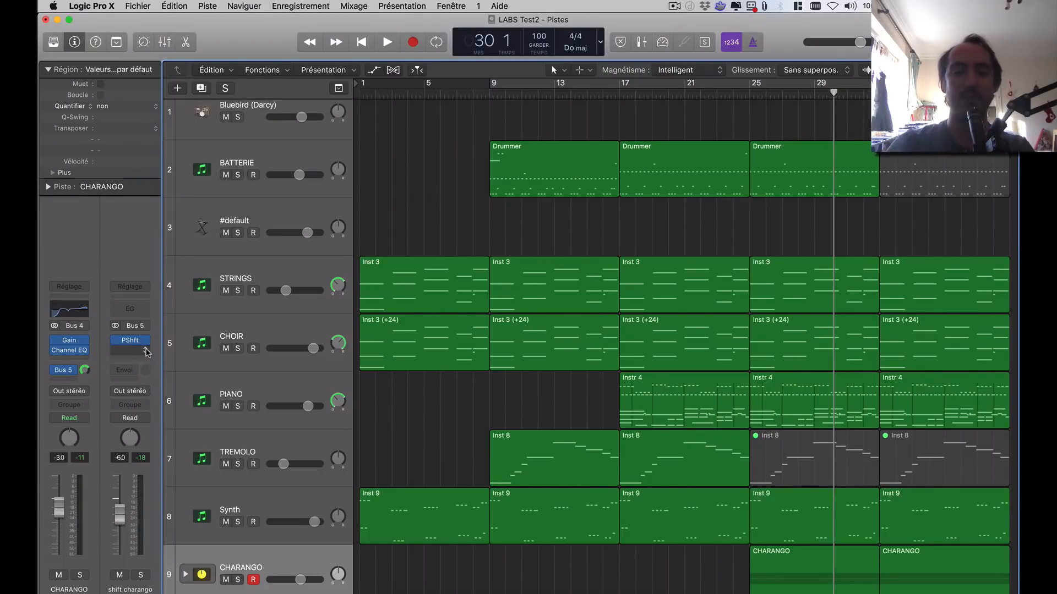
Play from bar 25 while trying different semitone values in the shift charango Pitch Shifter, ending at 3
click(132, 341)
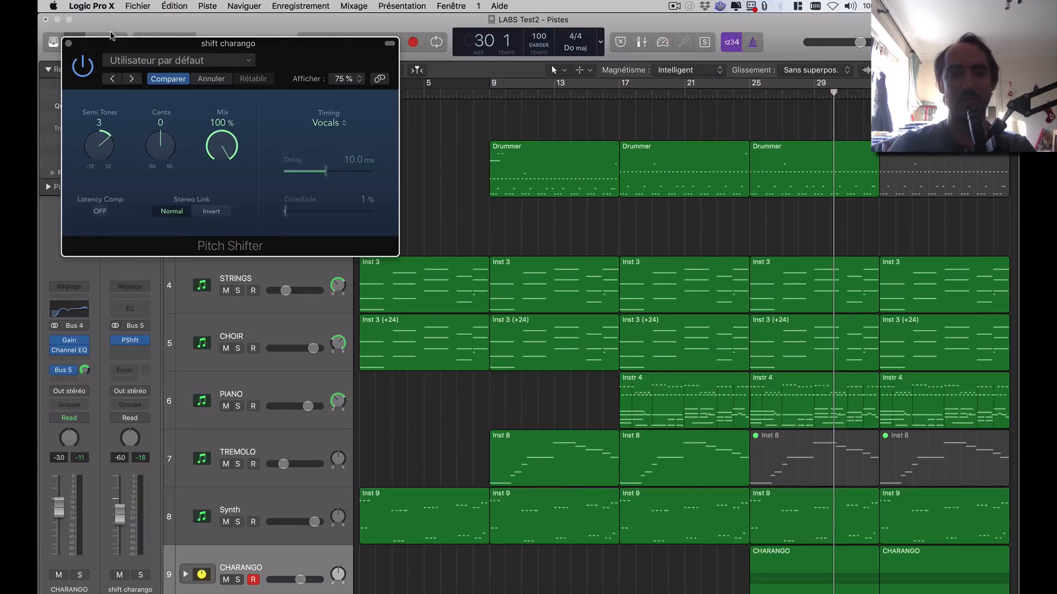
click(749, 96)
key(space)
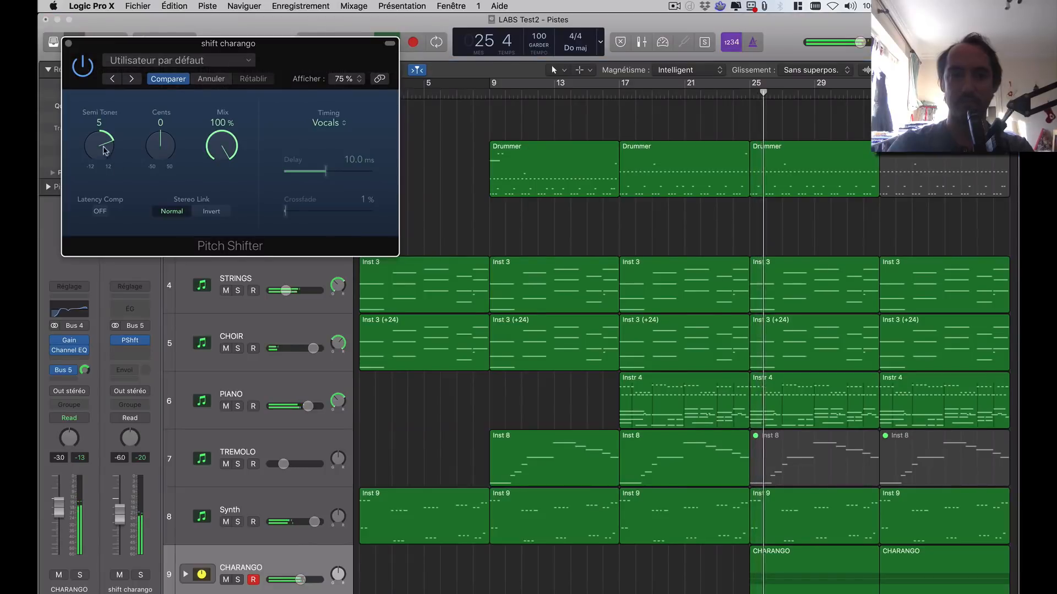
drag(108, 149, 104, 181)
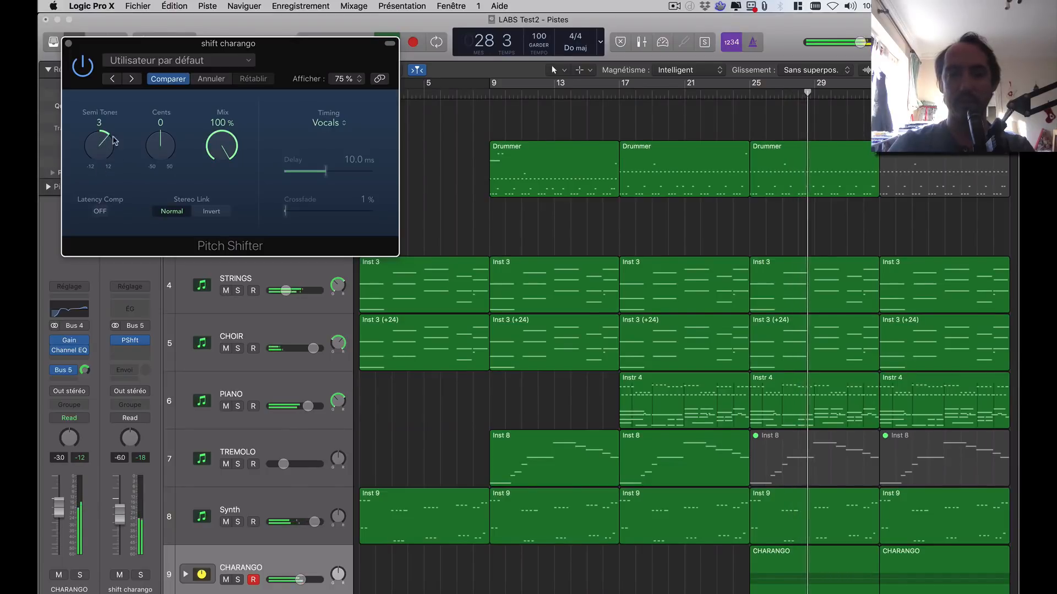
Set the shift charango aux volume to -1.3 dB and switch the Pitch Shifter to its comparison settings
alt+click(119, 511)
drag(120, 504, 119, 505)
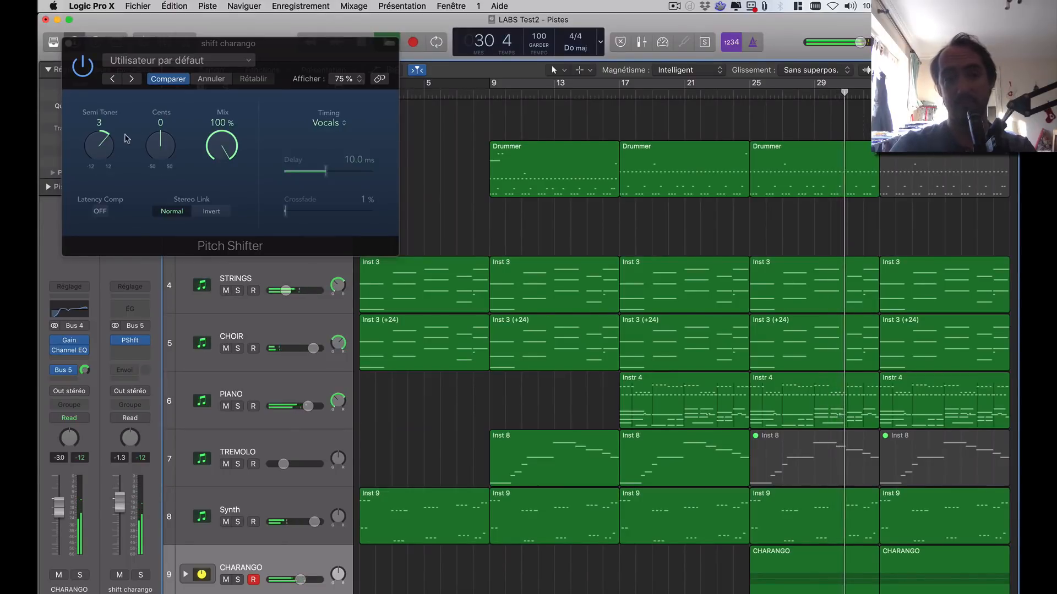
click(165, 79)
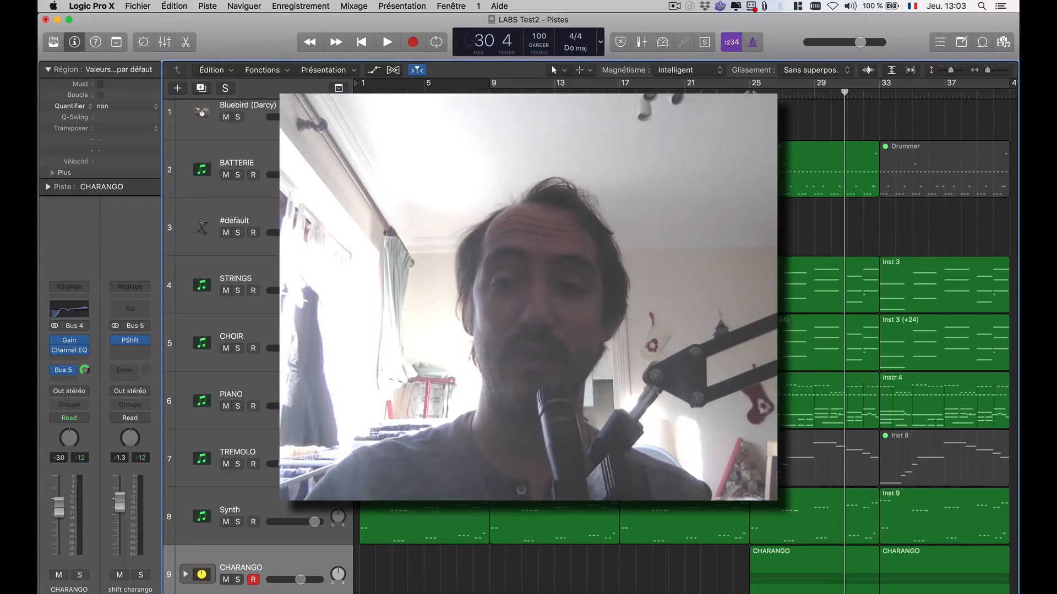
Play the full mix from bar 25 and lower the CHARANGO stack's volume to -5.1 dB
click(750, 93)
key(space)
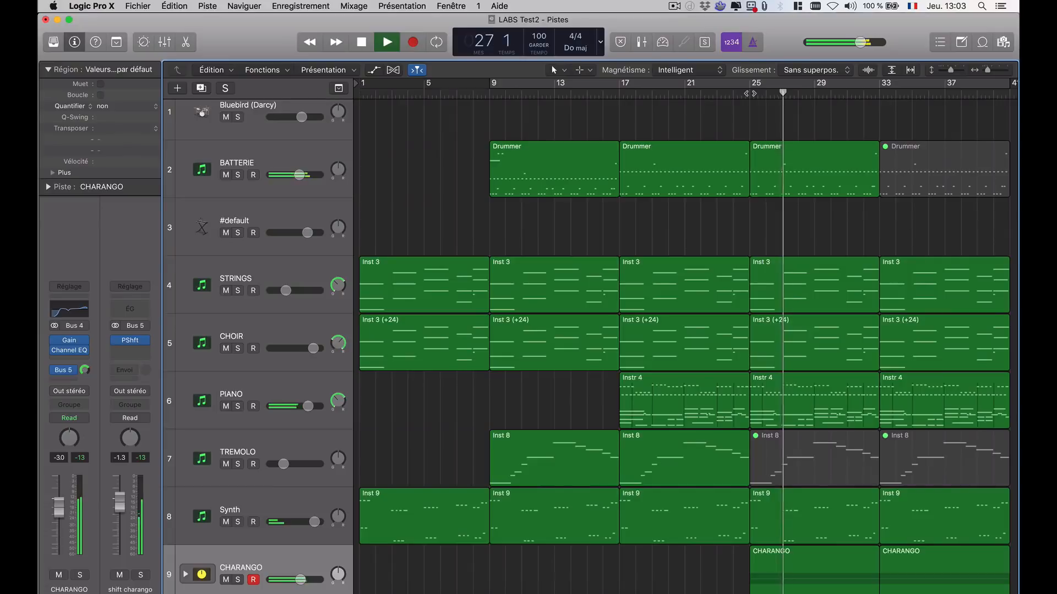
scroll(709, 229, down, 1)
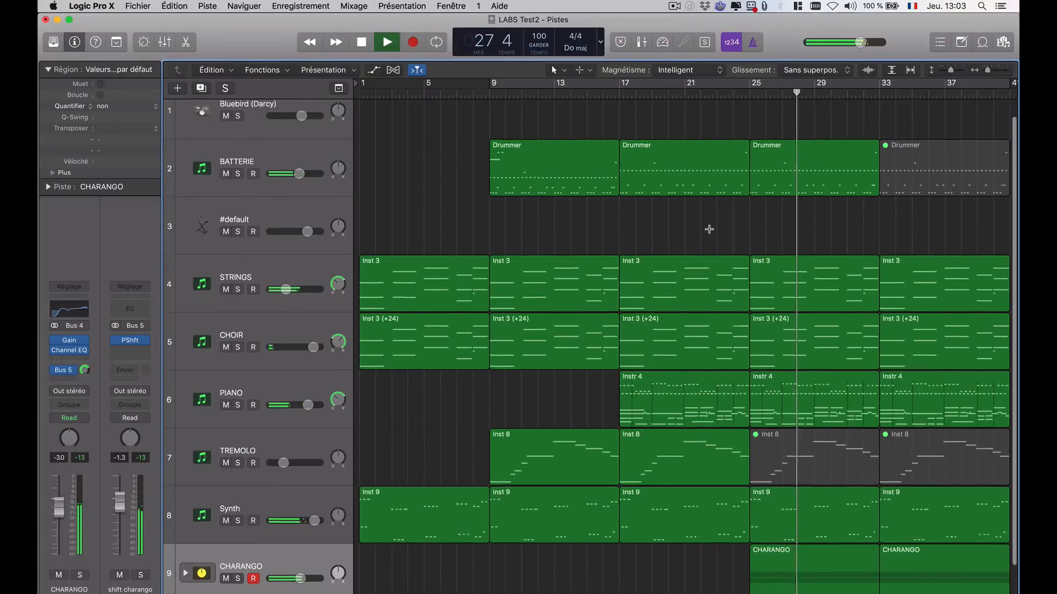
scroll(709, 229, down, 3)
drag(301, 544, 296, 545)
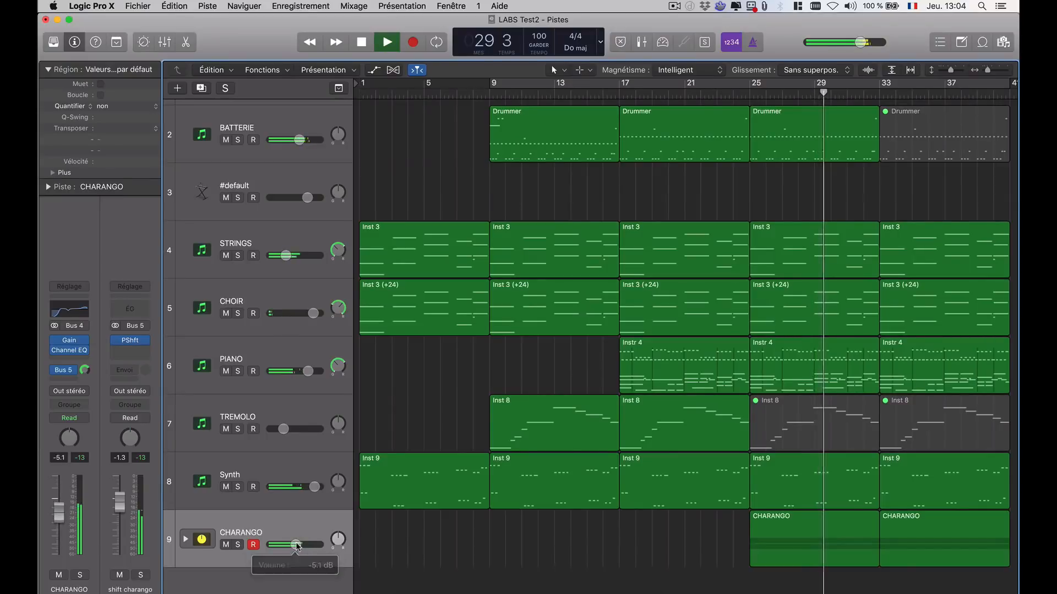